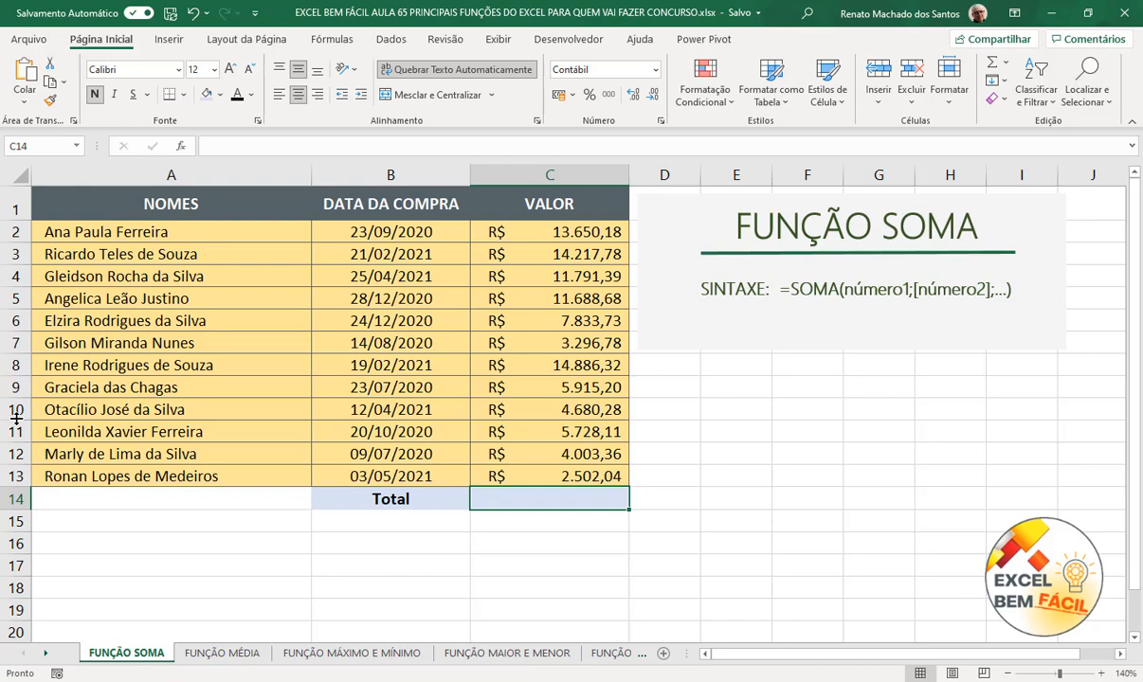
Step: Total the purchase values in cell C14 with the formula =SOMA(C2:C13)
left_click(497, 507)
type("=")
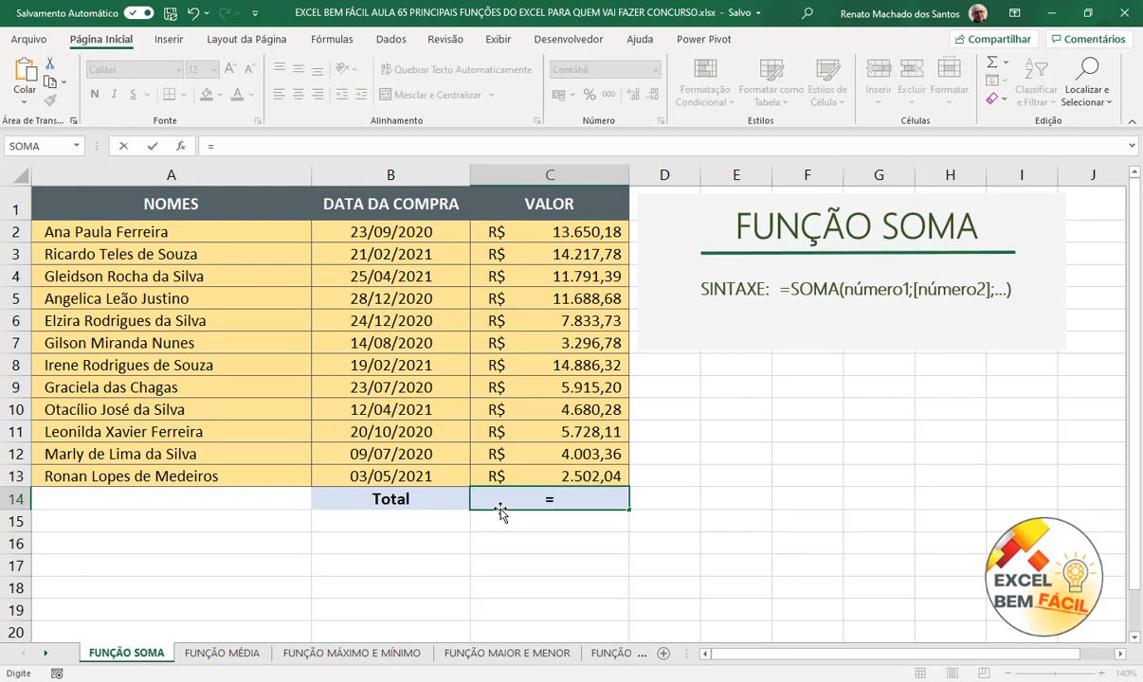
type("SOMA")
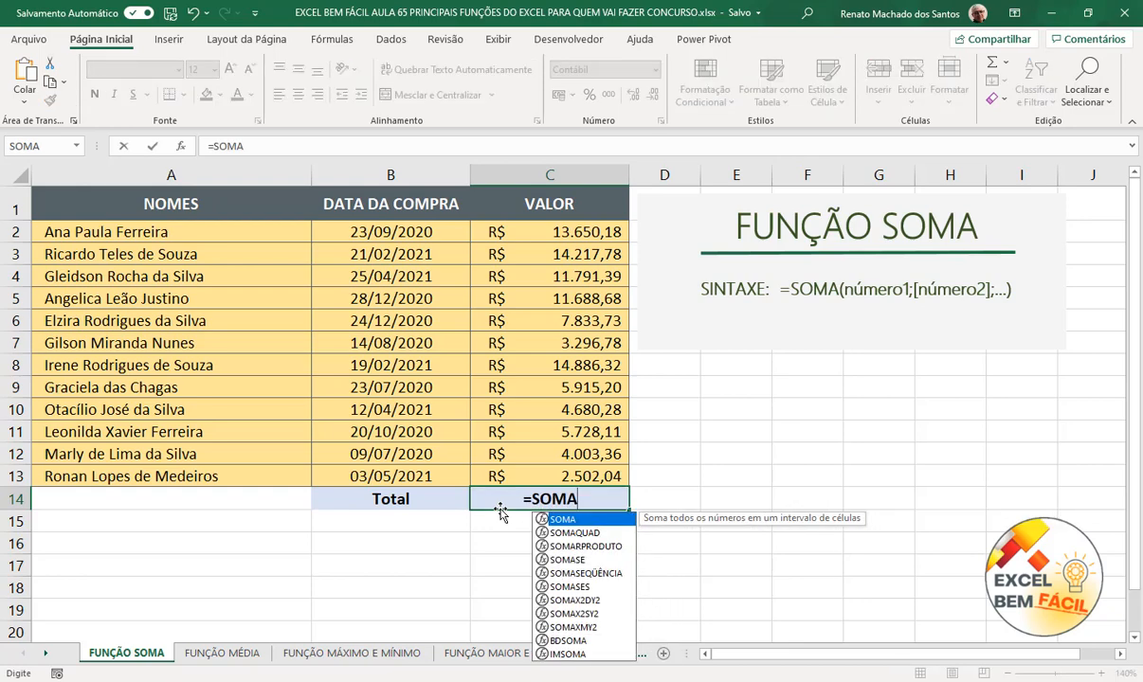
type("(")
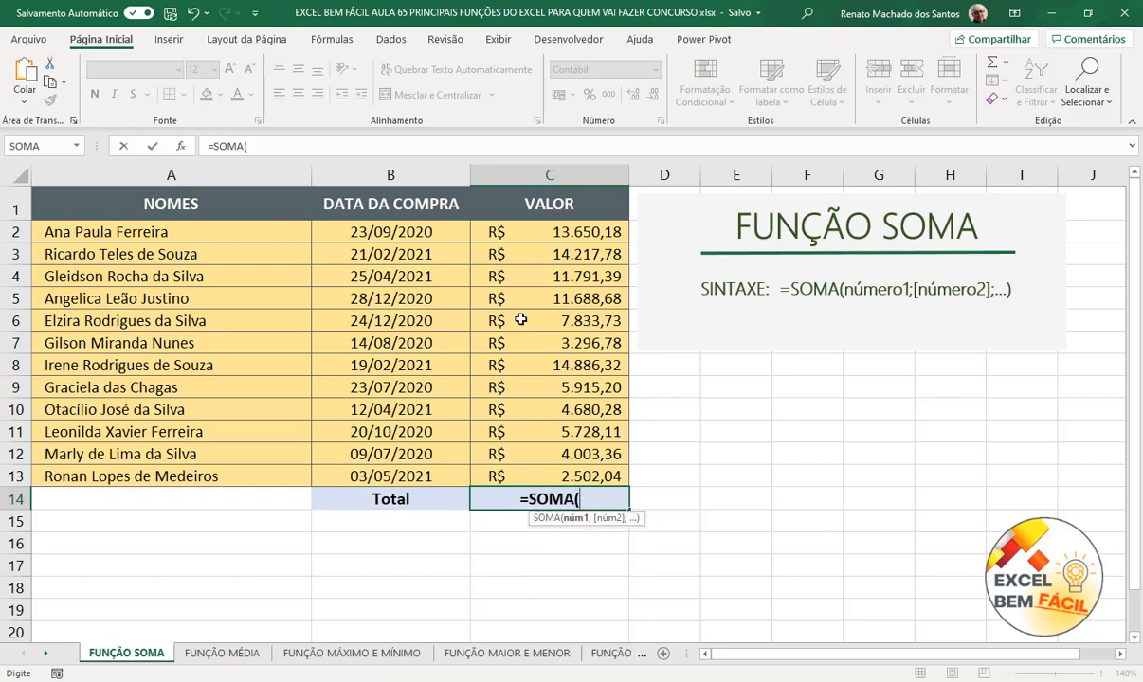
left_click_drag(504, 227, 550, 471)
type(")")
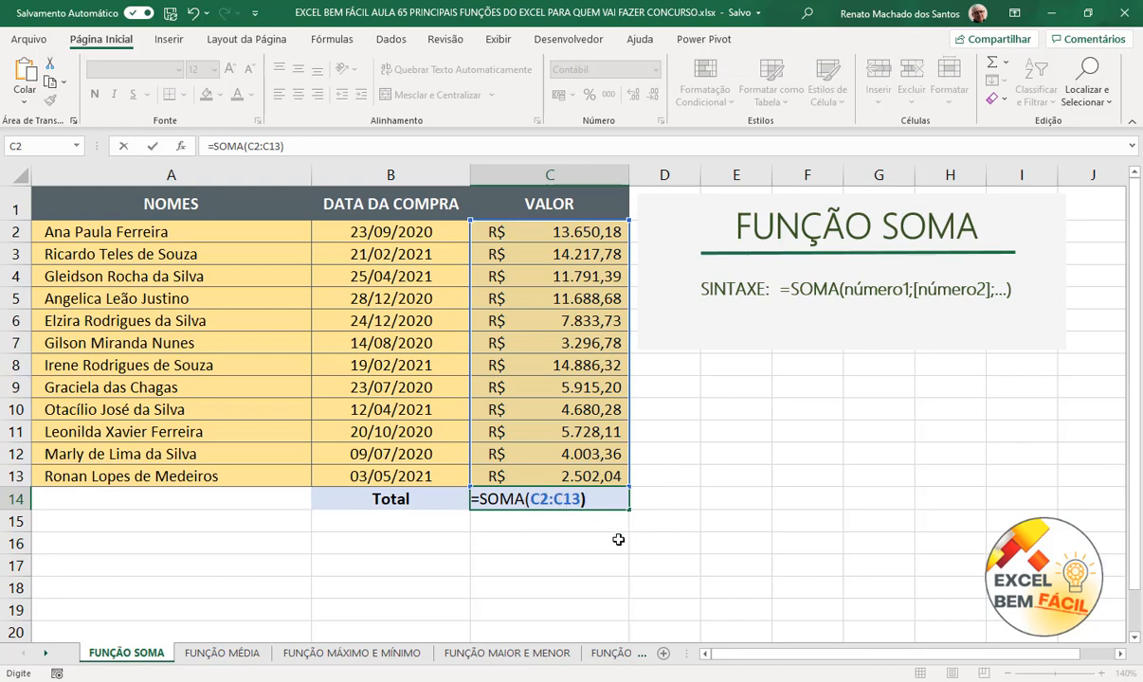
key("Return")
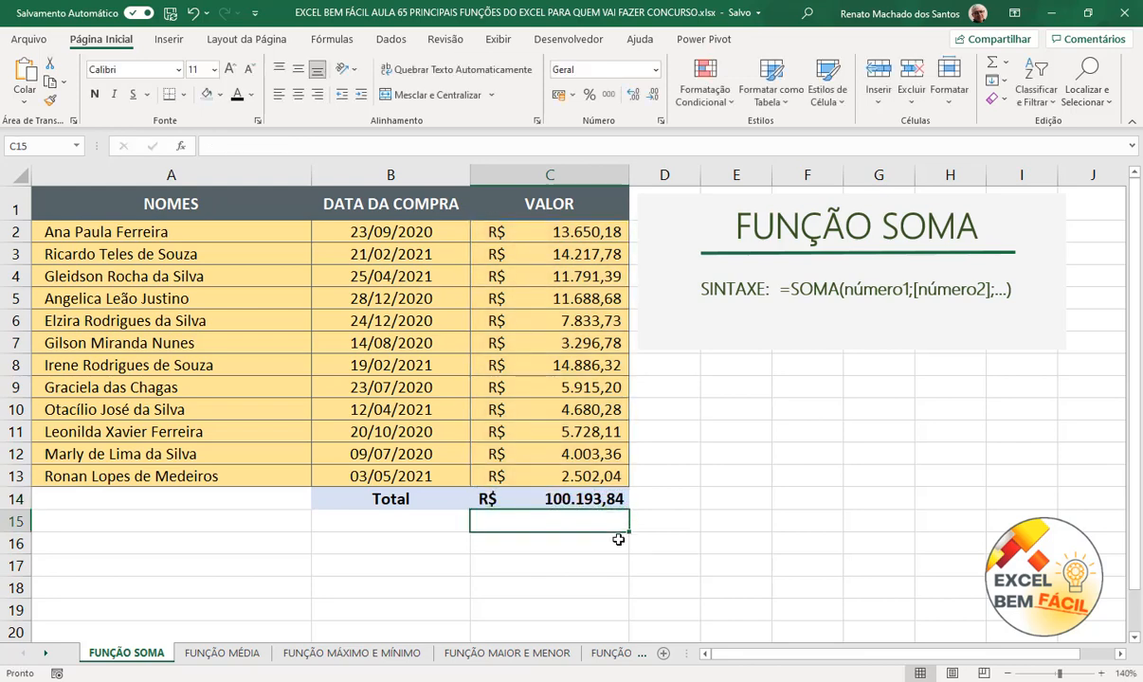
left_click(684, 498)
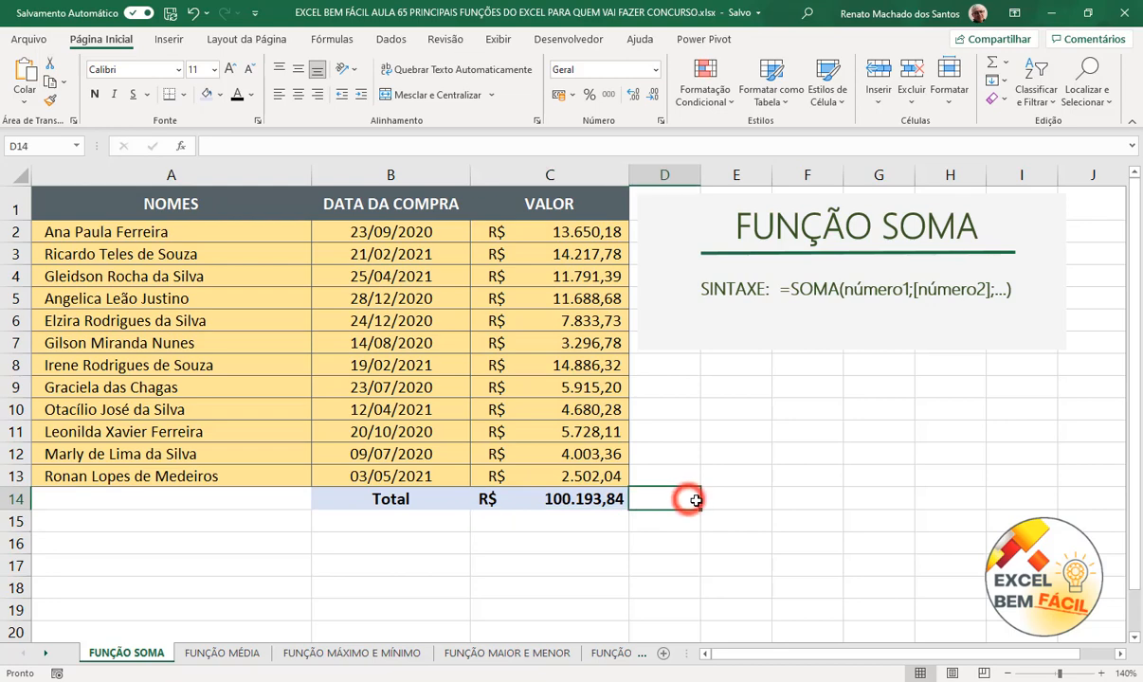
Step: Clear the total in cell C14 and sum C2:C13 there again using AutoSum
left_click(588, 502)
key("Delete")
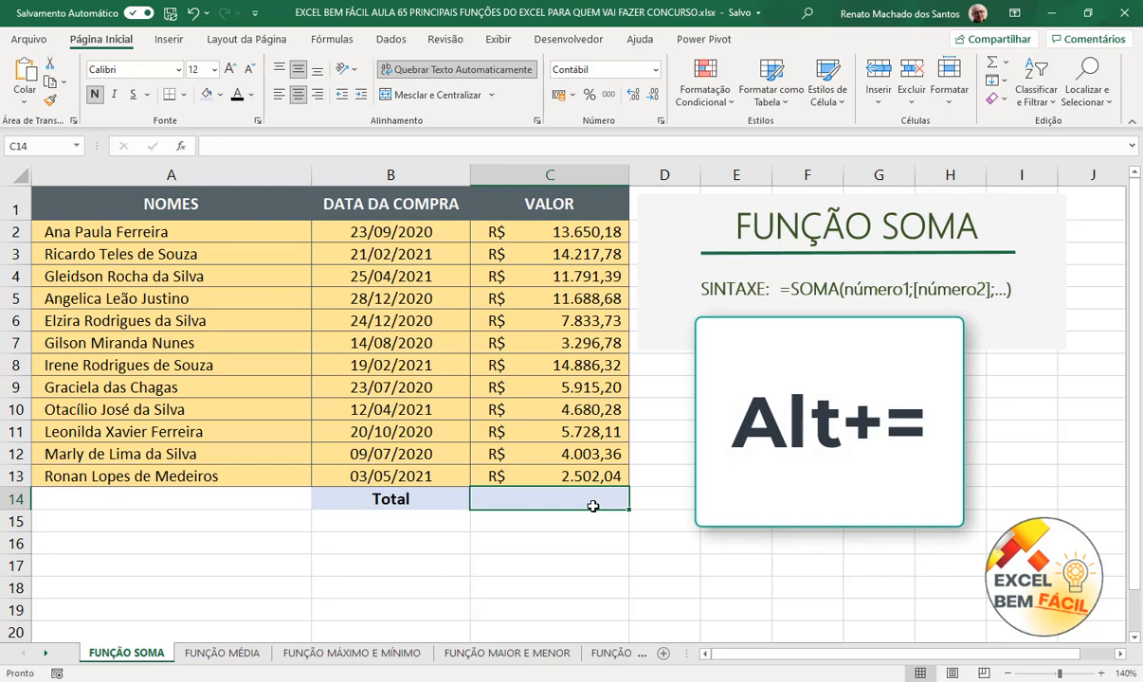
key("alt+equal")
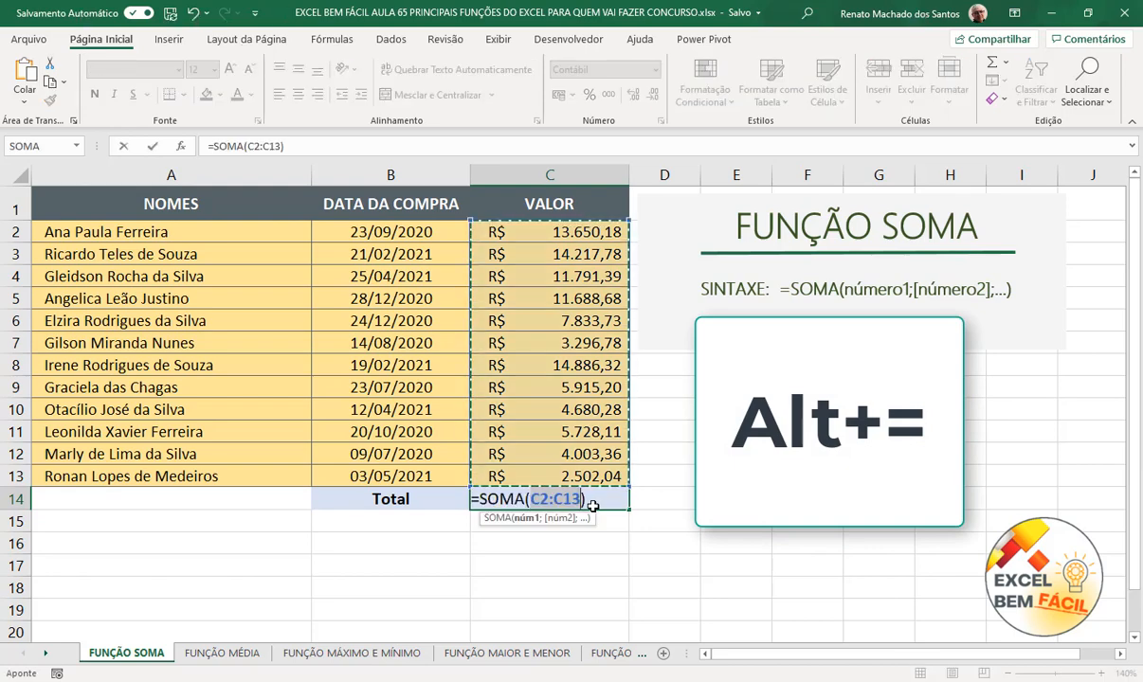
key("Return")
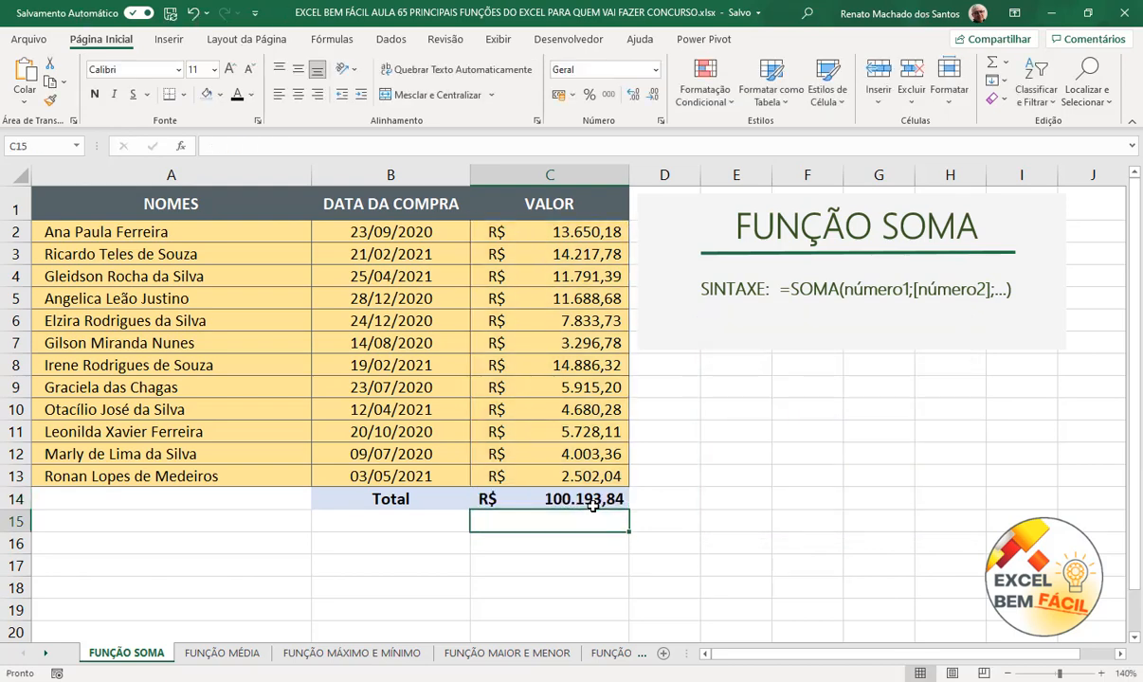
left_click(745, 454)
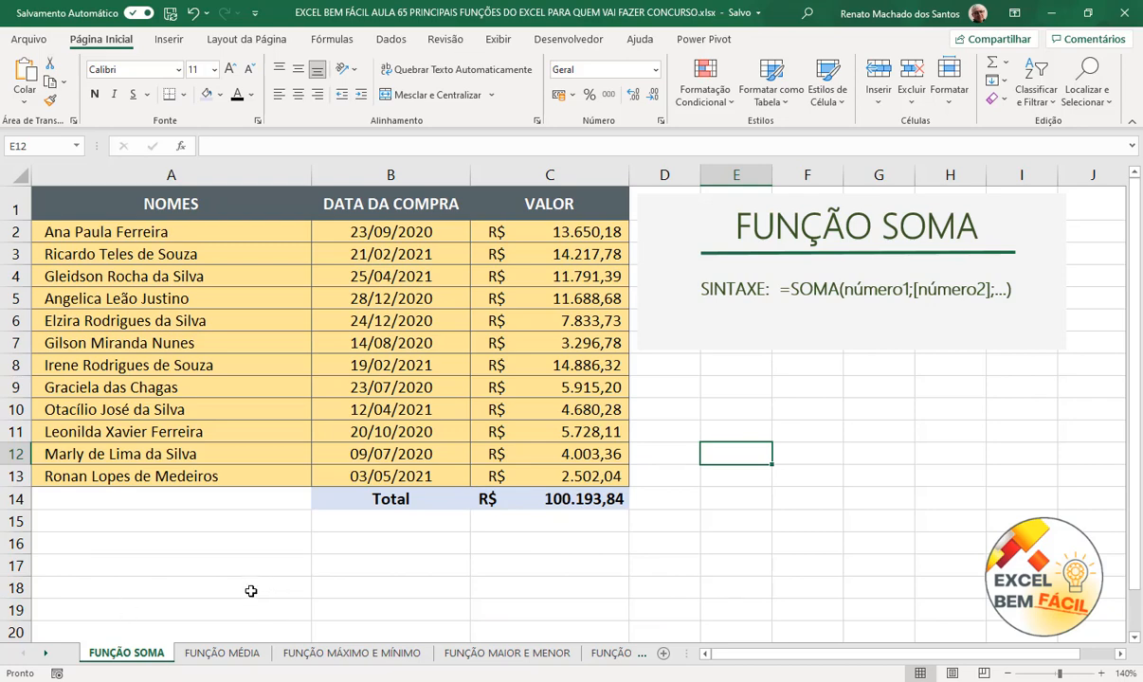
Step: On the FUNÇÃO MÉDIA sheet, calculate the average purchase value in C14 with =MÉDIA(C2:C13)
left_click(252, 657)
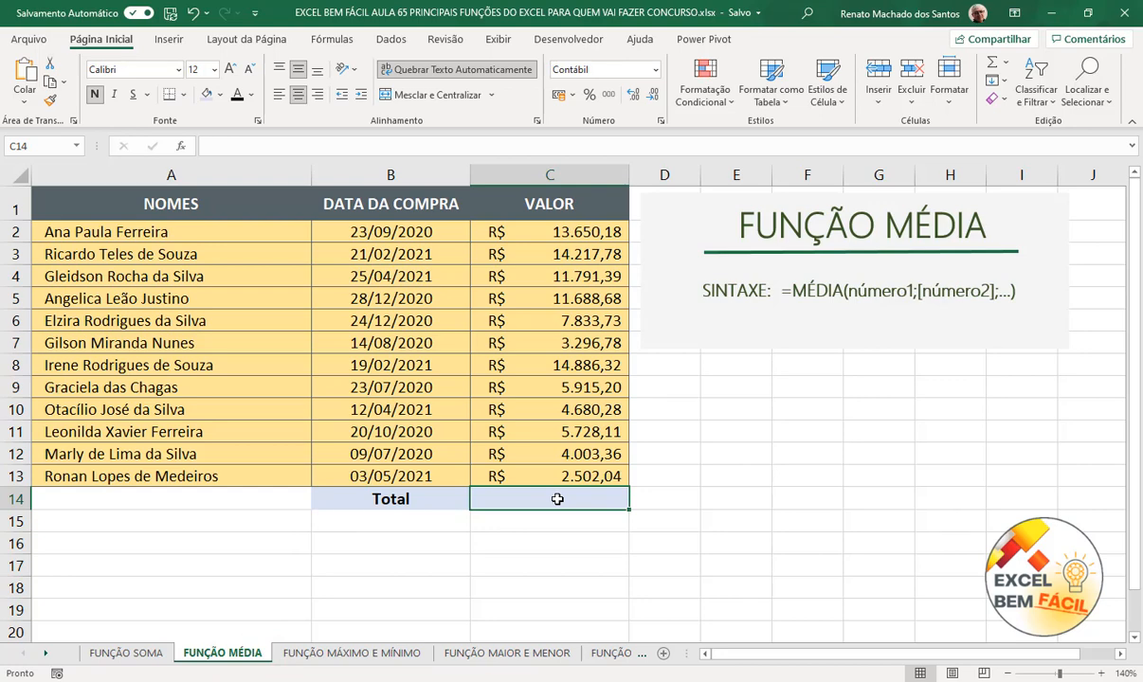
type("=MÉ")
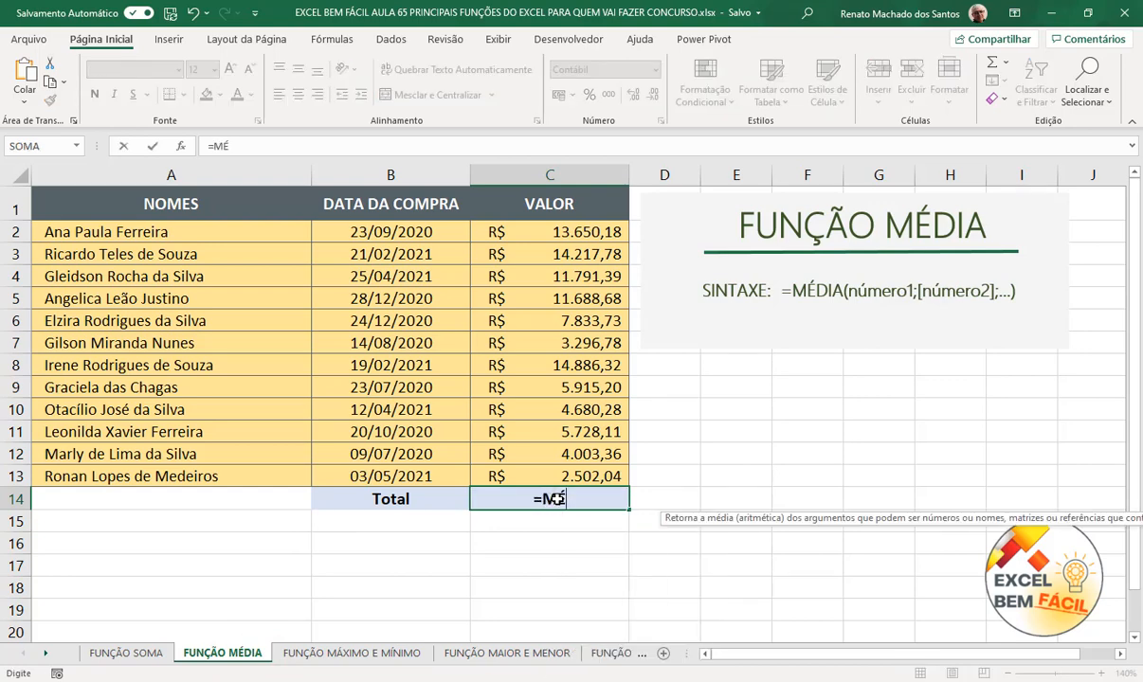
type("DIA(")
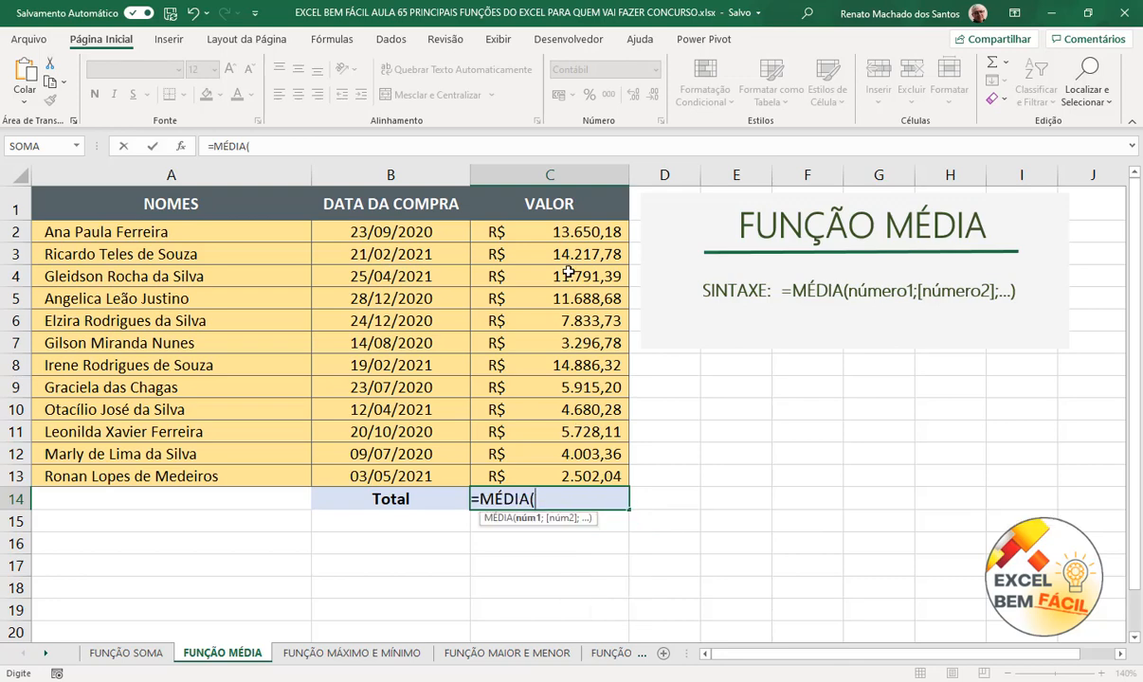
left_click_drag(554, 226, 592, 479)
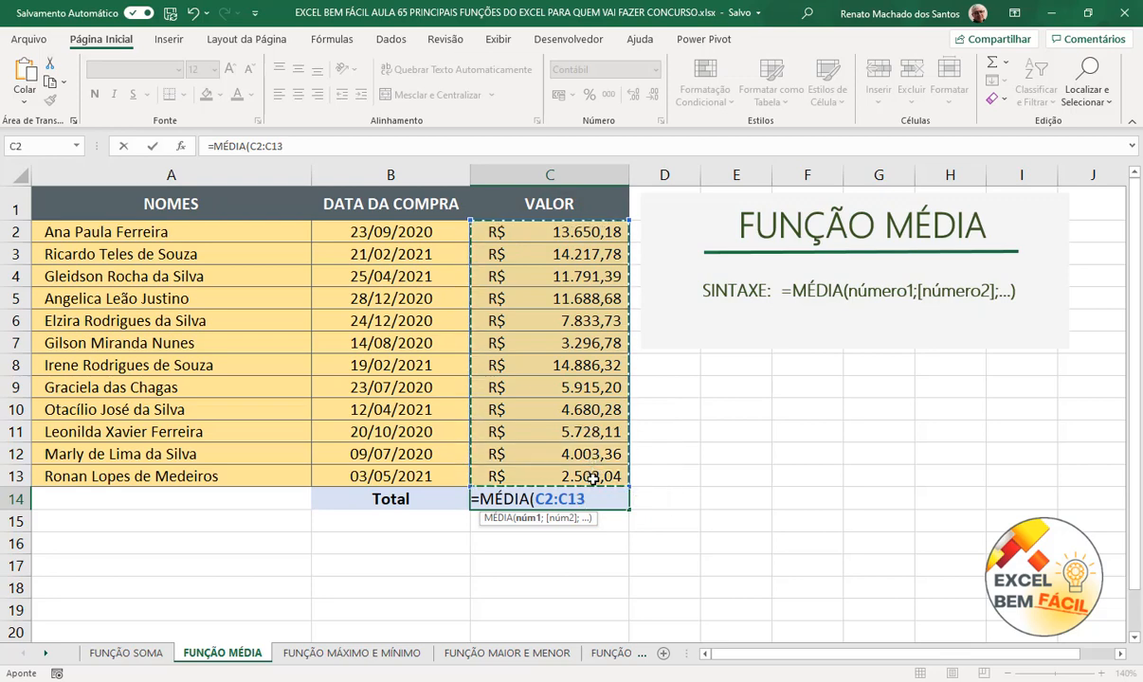
type(")")
key("Return")
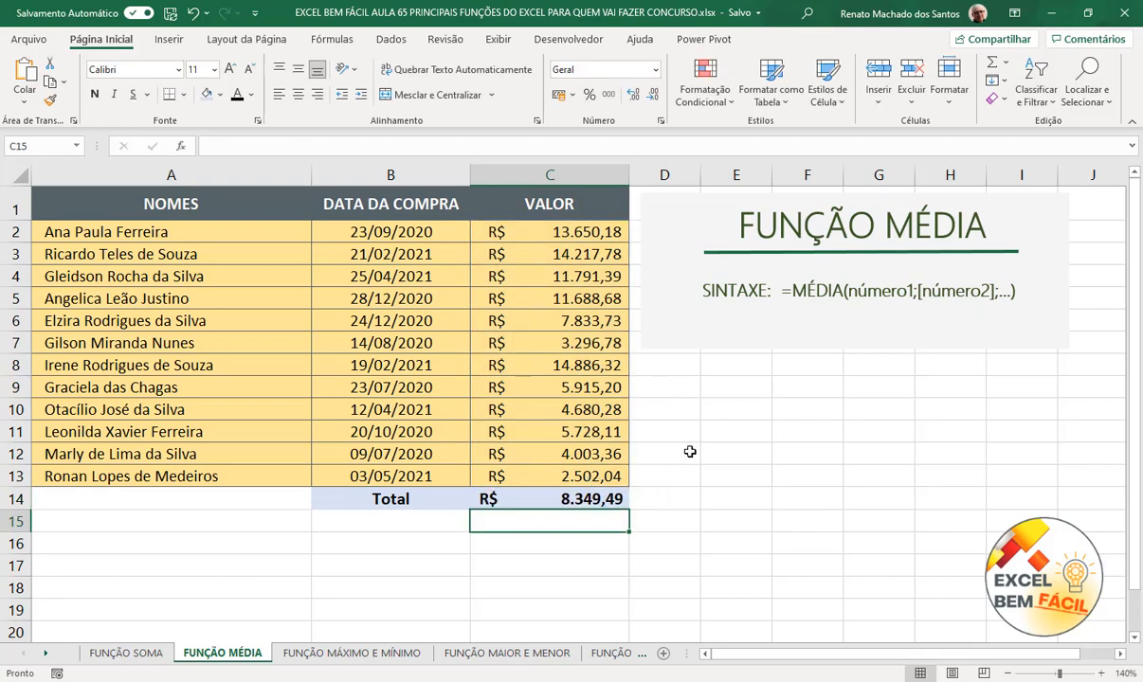
left_click(748, 427)
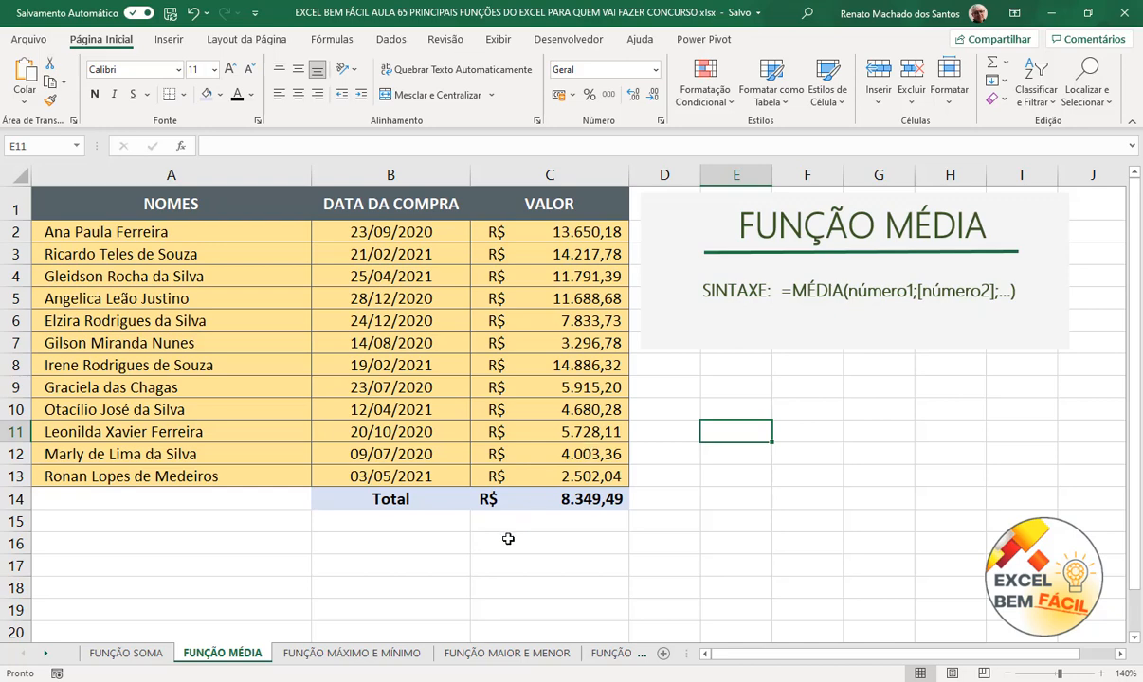
Step: On the FUNÇÃO MÁXIMO E MÍNIMO sheet, find the highest purchase value in C14 with =MÁXIMO(C2:C13)
left_click(389, 653)
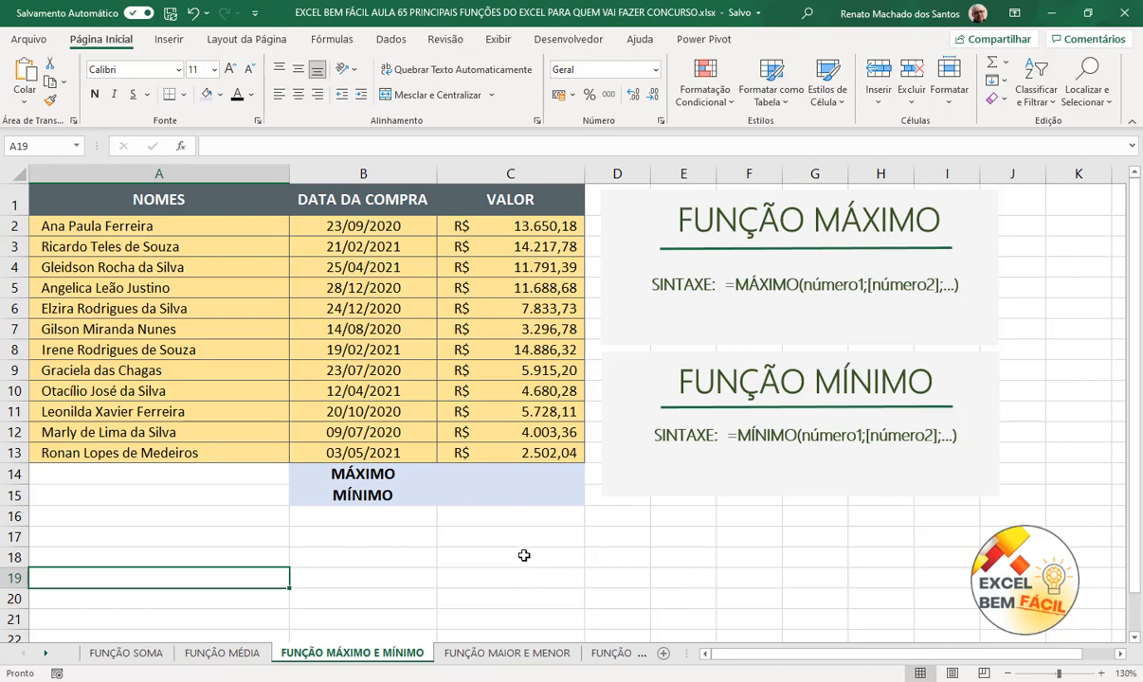
left_click(520, 479)
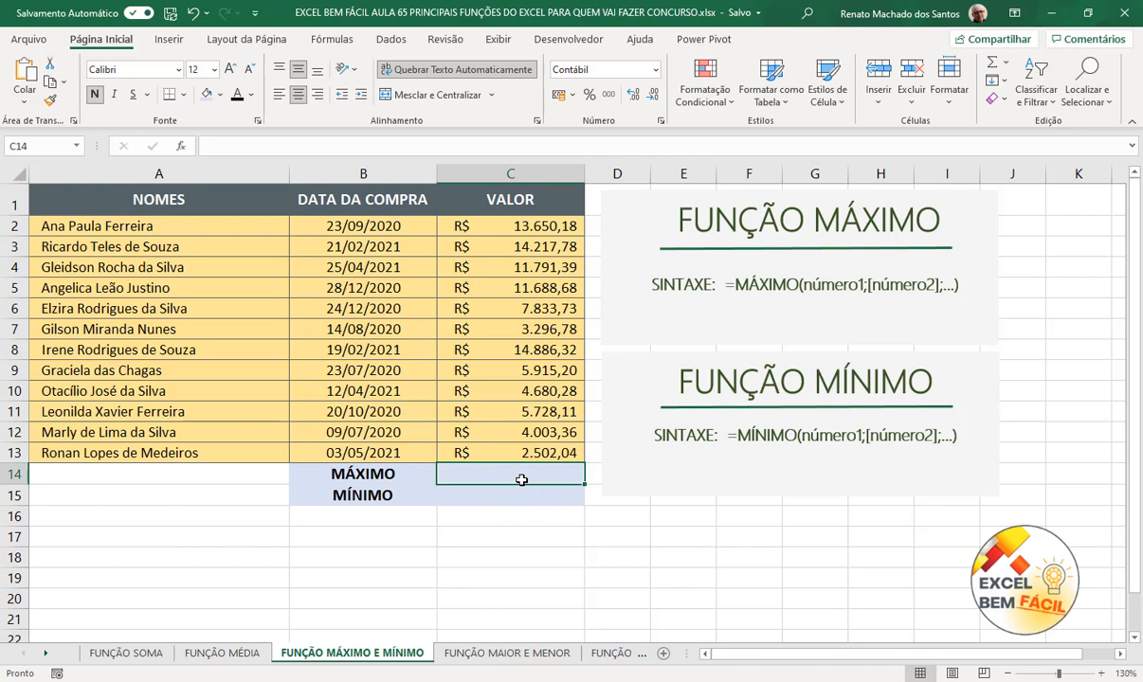
type("=M")
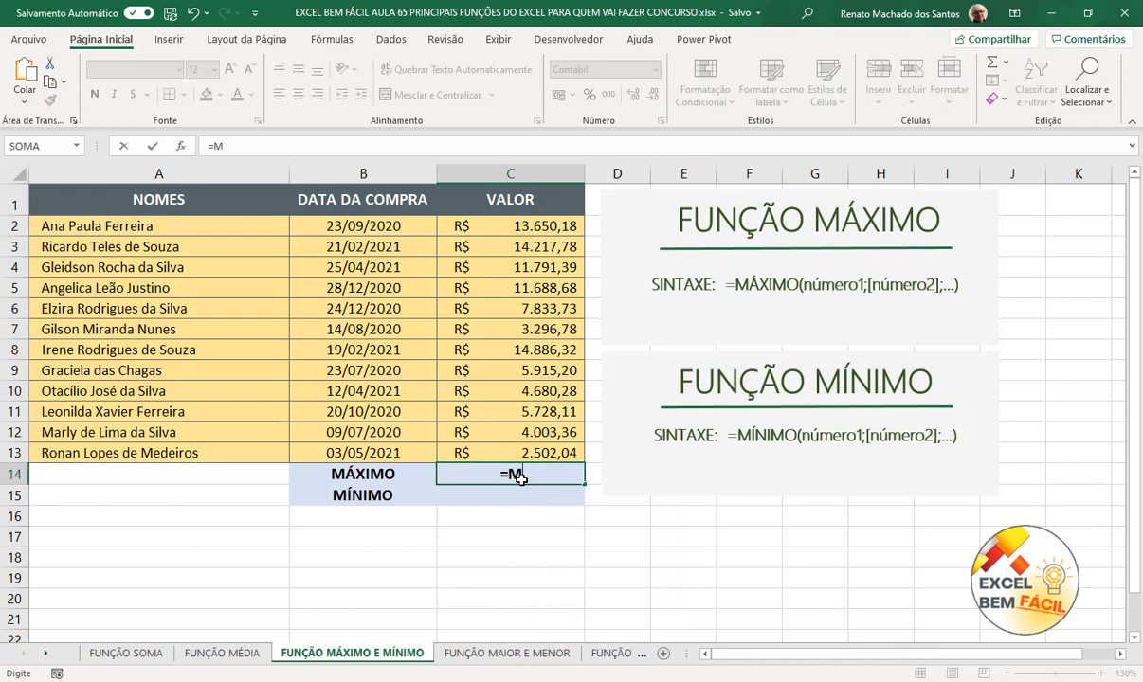
type("ÁXIMO(")
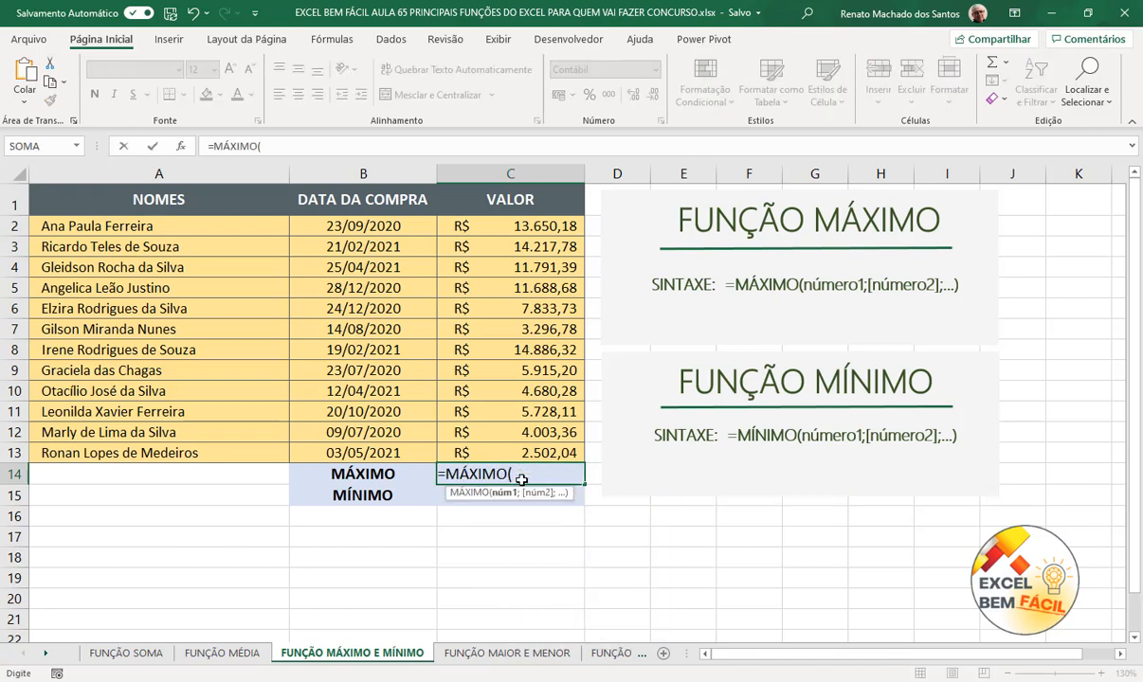
left_click_drag(520, 224, 519, 449)
type(")")
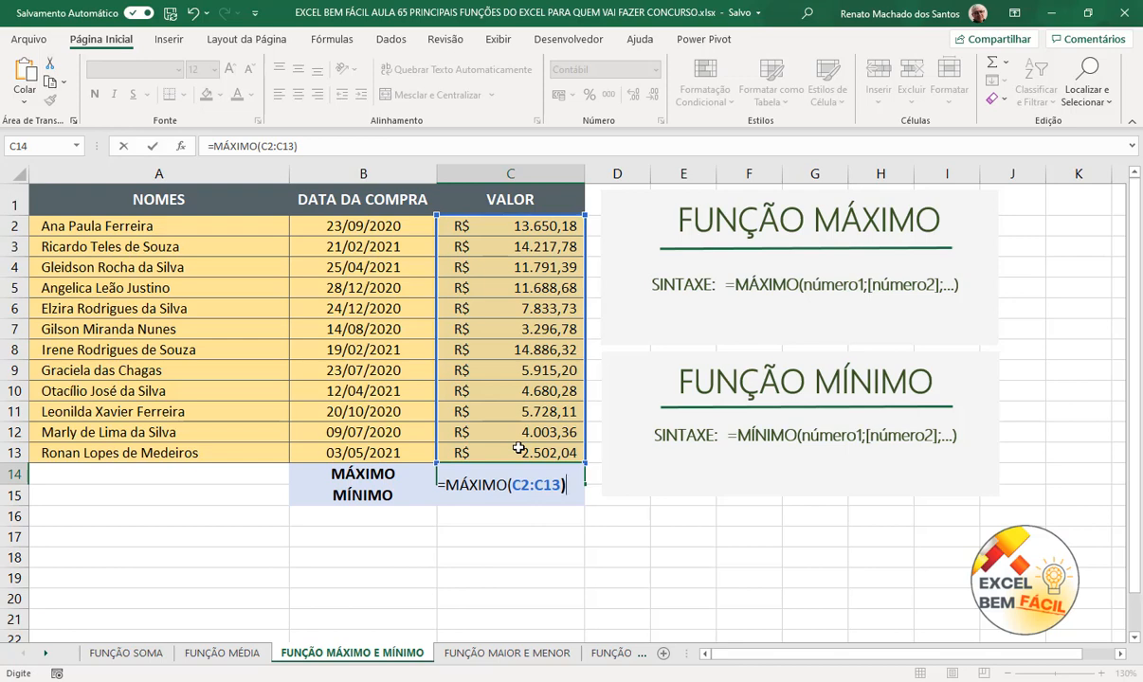
key("Return")
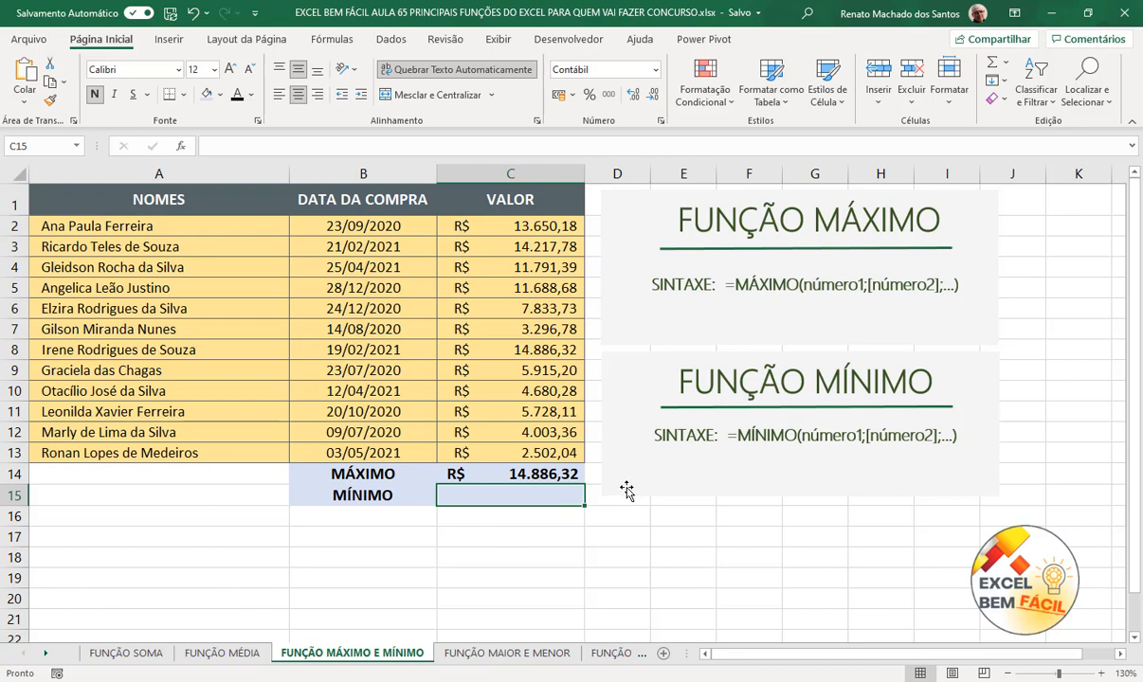
Step: Find the lowest purchase value in cell C15 with the formula =MÍNIMO(C2:C13)
scroll(597, 464, "down", 2)
scroll(598, 459, "up", 2)
type("=MÍNI")
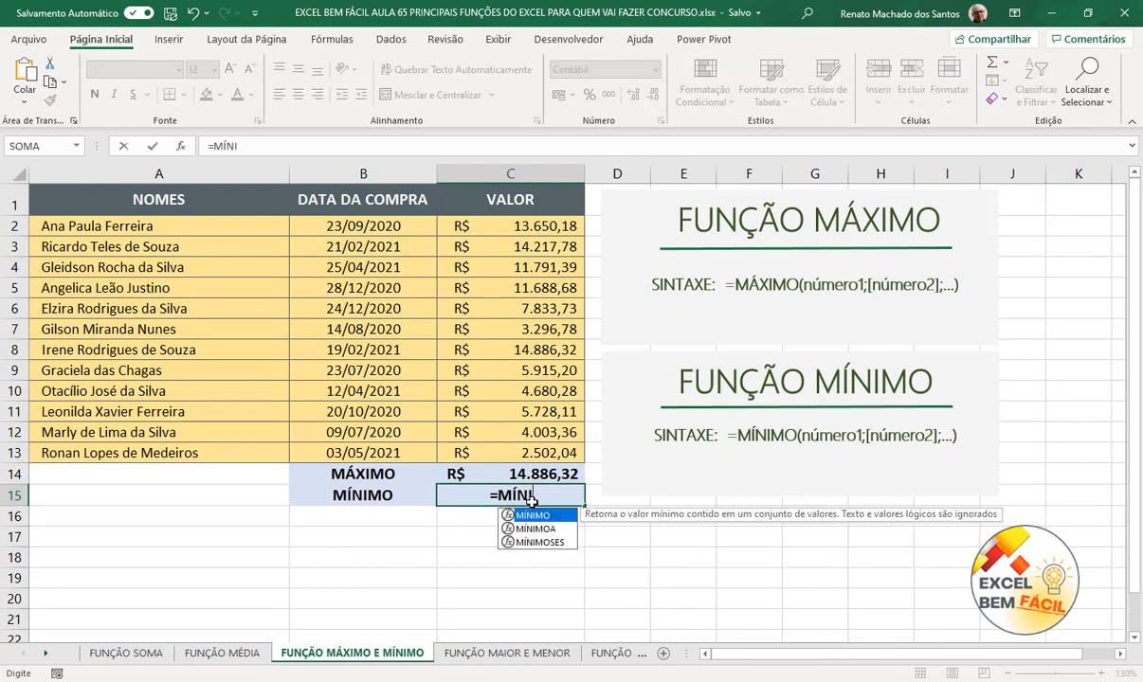
key("Tab")
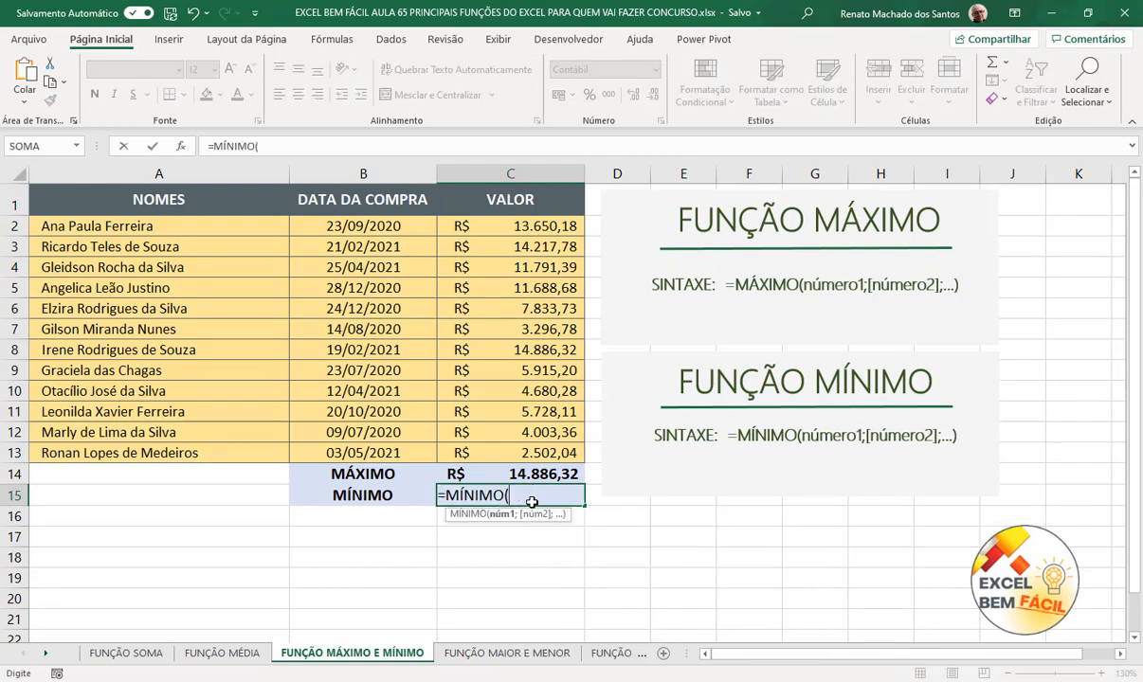
left_click_drag(521, 226, 524, 452)
type(")")
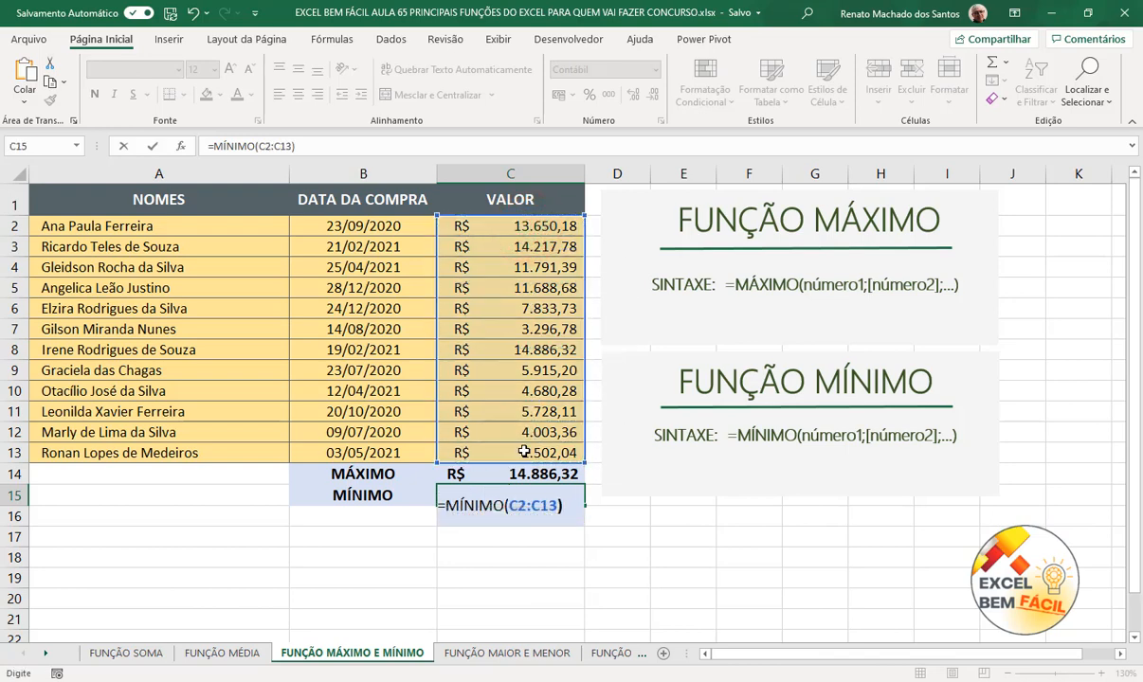
key("Return")
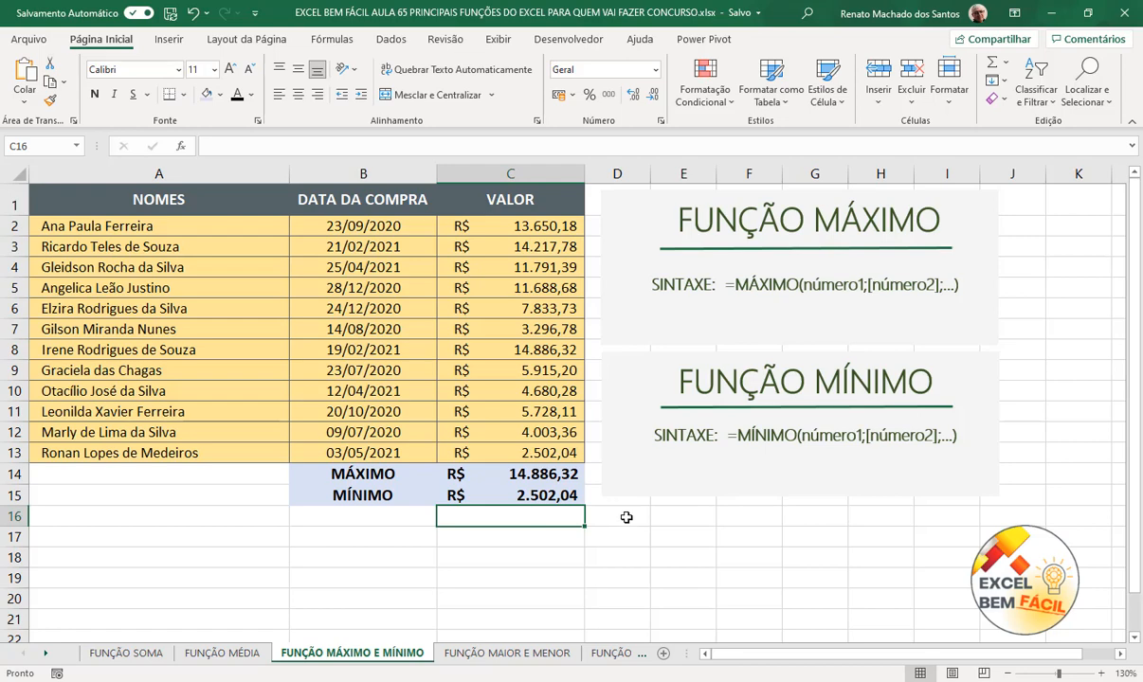
Step: Review the MÍNIMO formula in cell C15 and the range it references
left_click(552, 500)
double_click(553, 500)
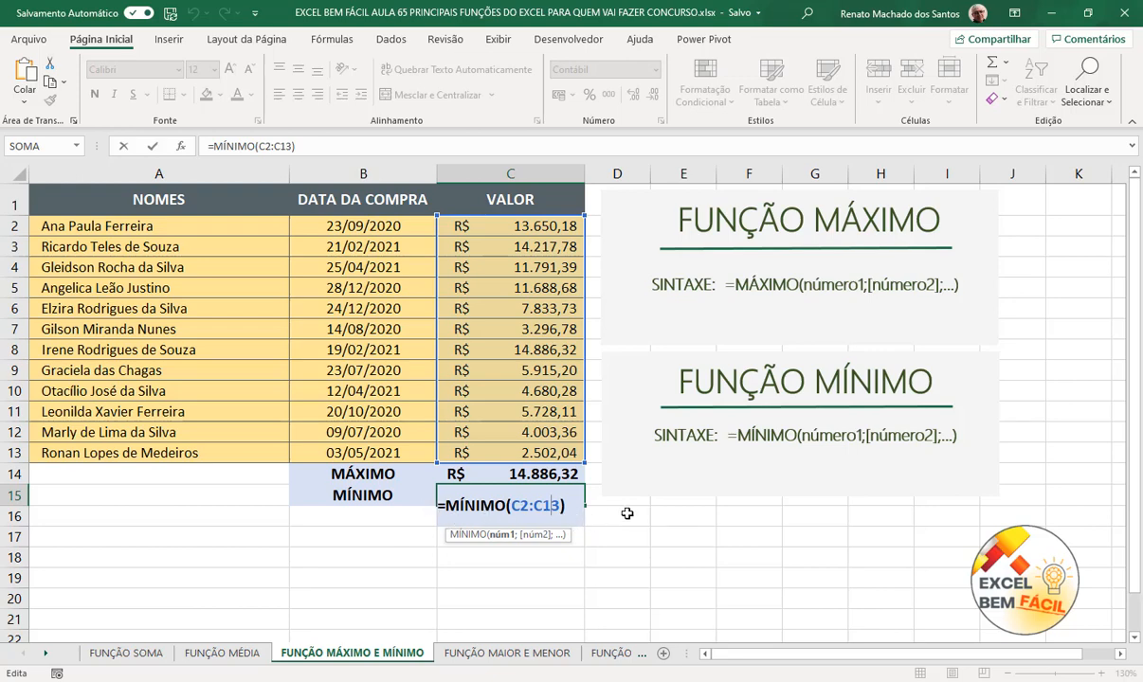
key("ctrl+Return")
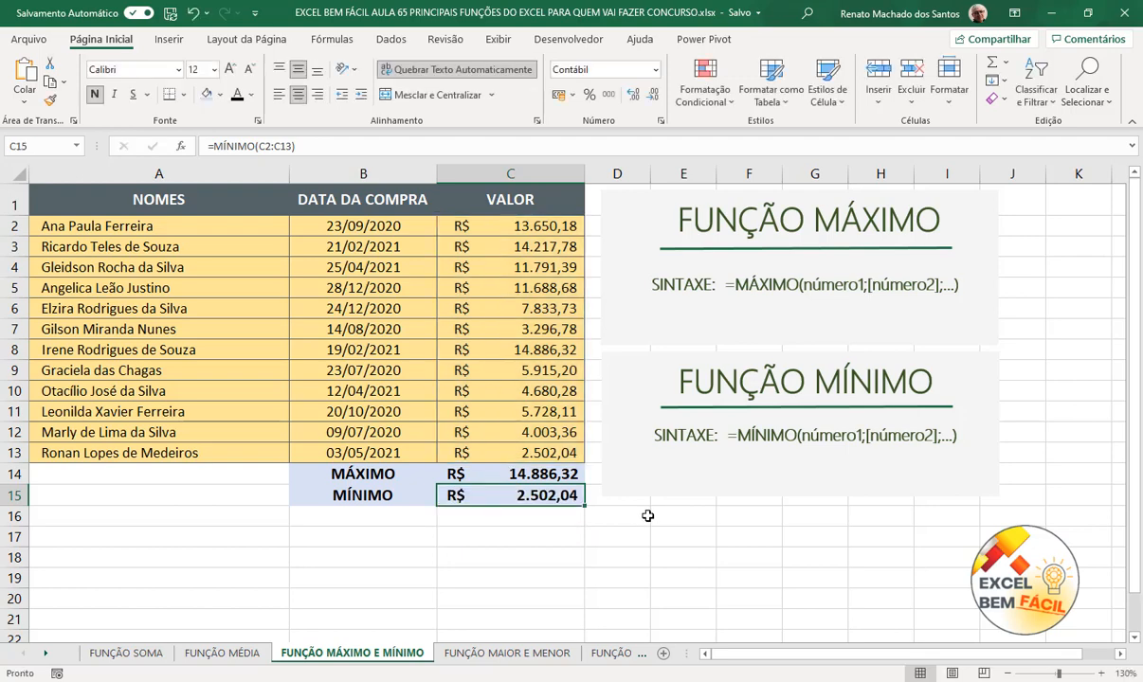
left_click(648, 514)
scroll(427, 562, "down", 2)
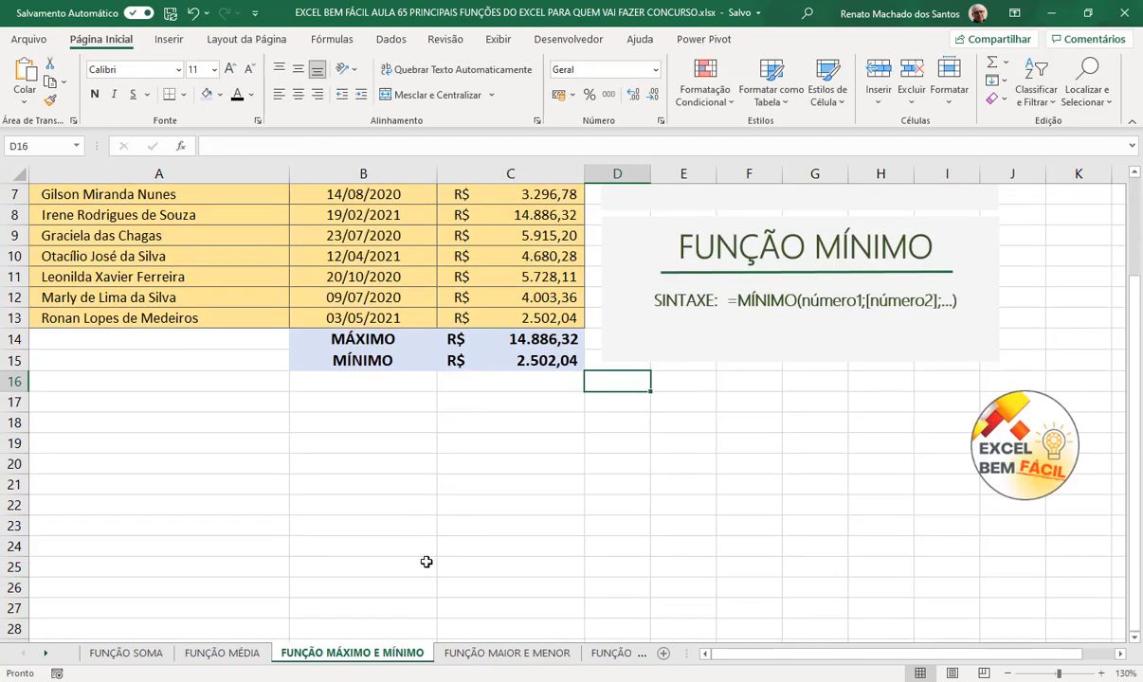
Step: On the FUNÇÃO MAIOR E MENOR sheet, find the largest purchase value in C14 with =MAIOR(C2:C13;1)
left_click(505, 653)
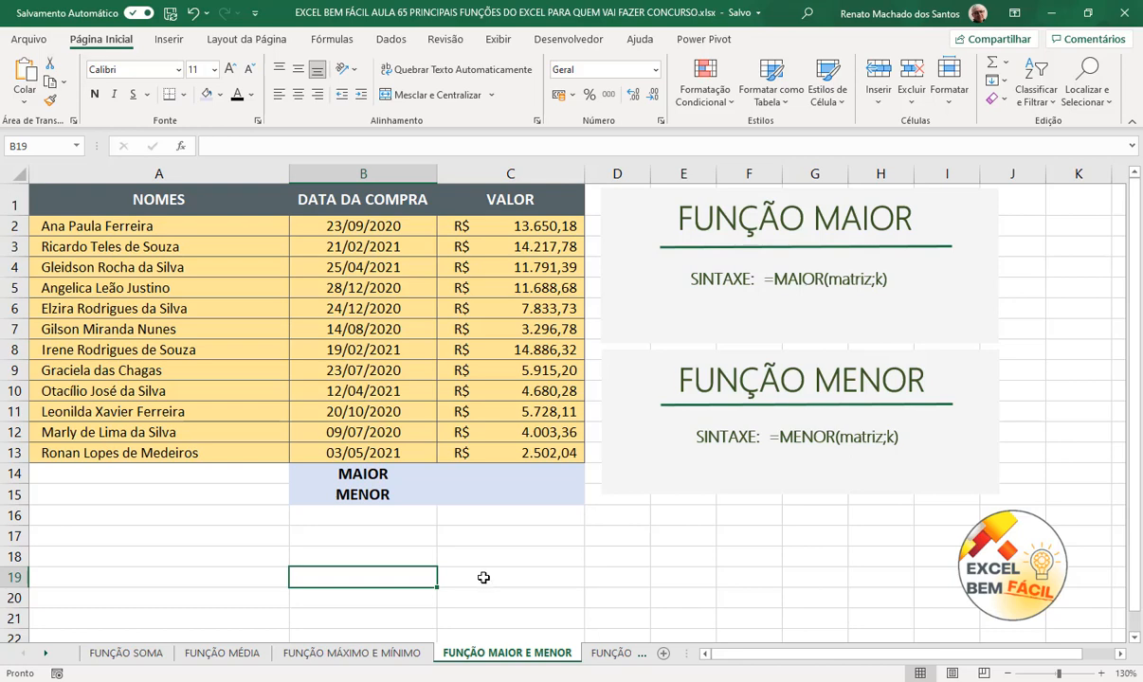
left_click(498, 470)
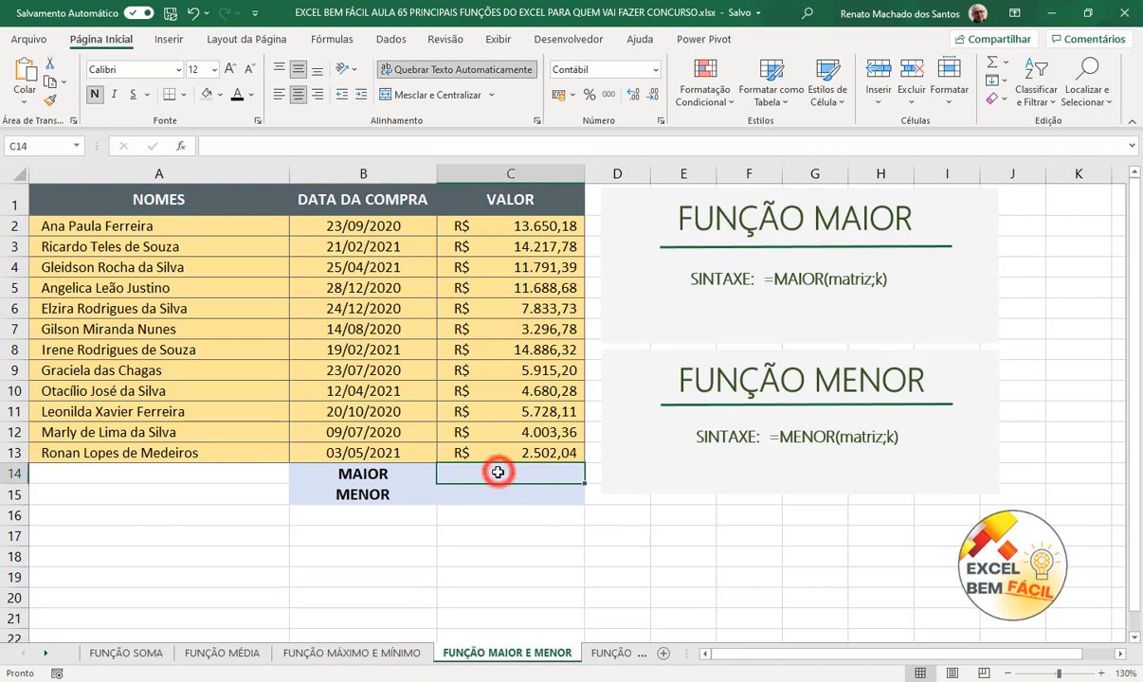
type("=")
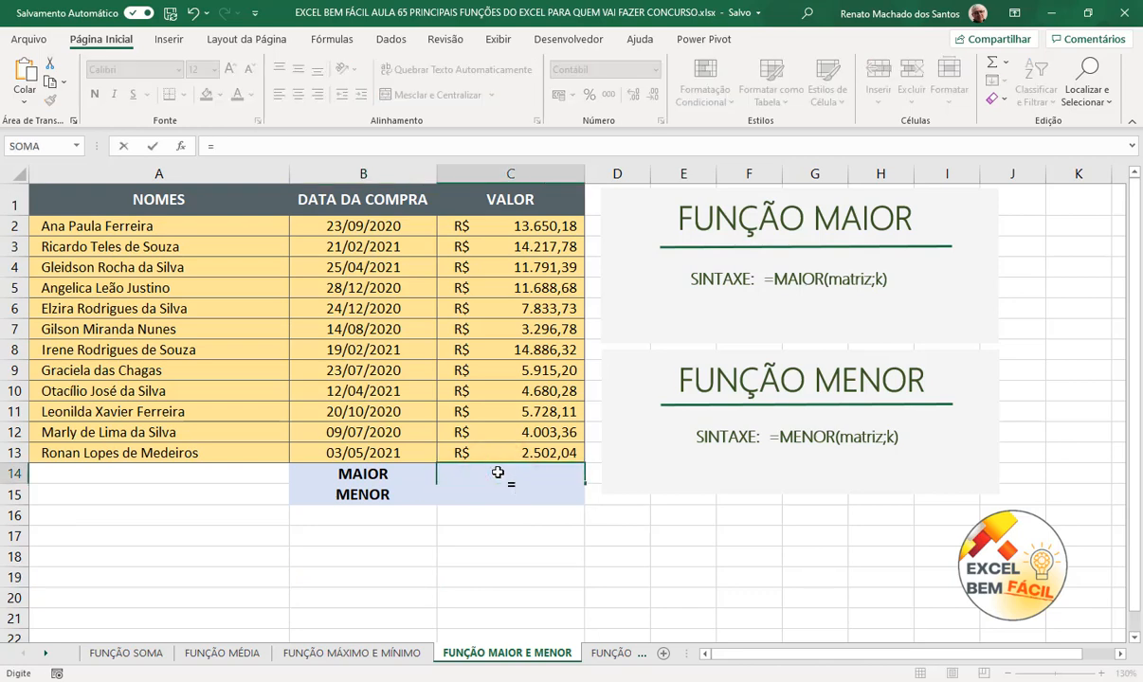
type("MAIOR(")
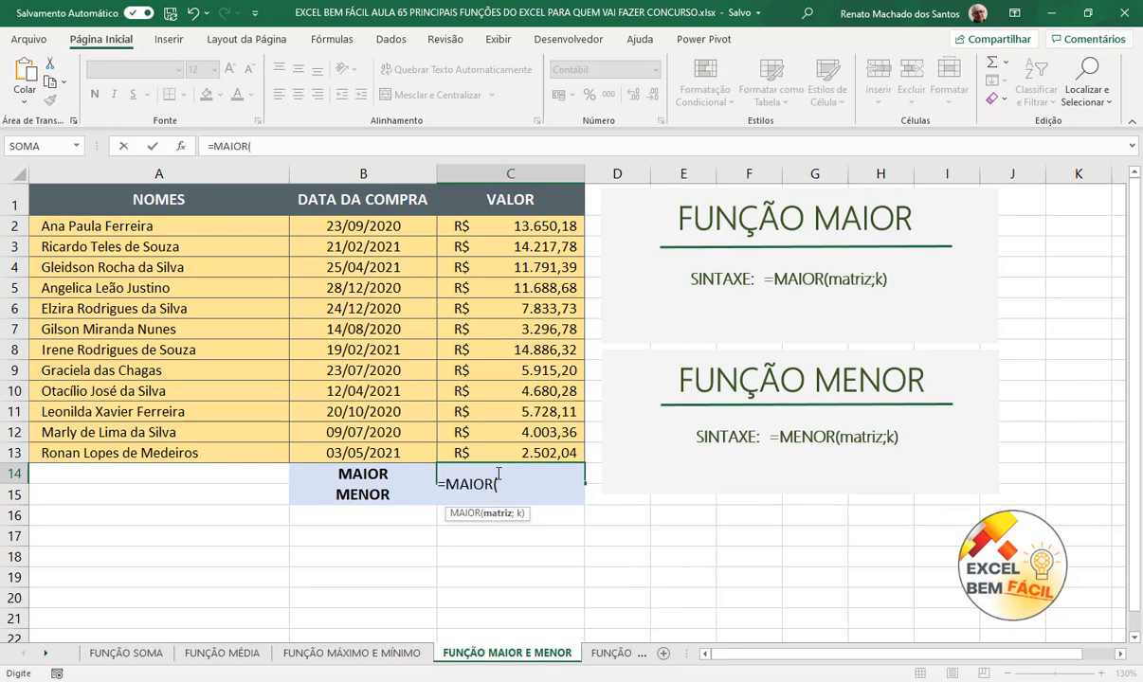
left_click_drag(513, 226, 489, 474)
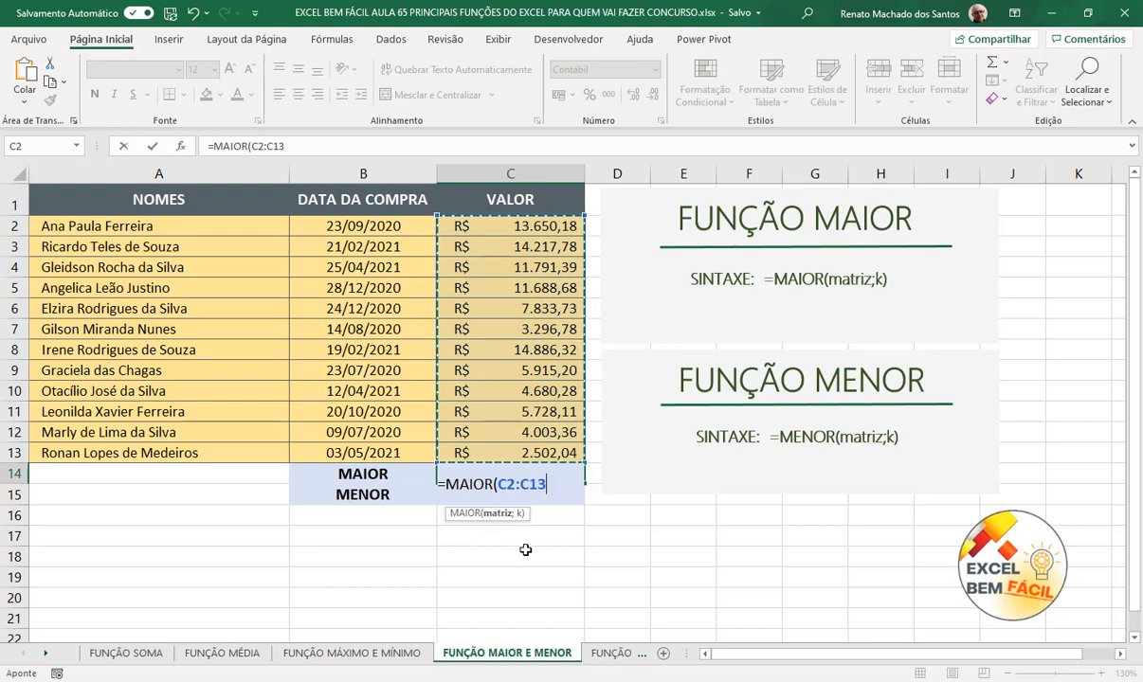
type(";1")
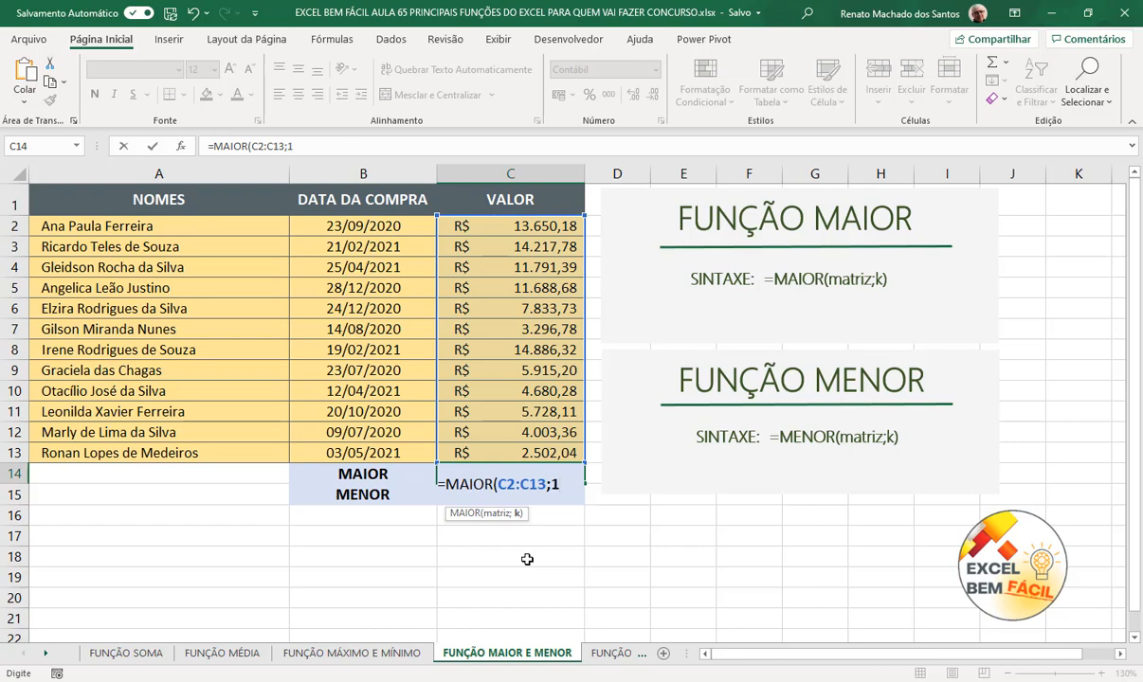
type(")")
key("Return")
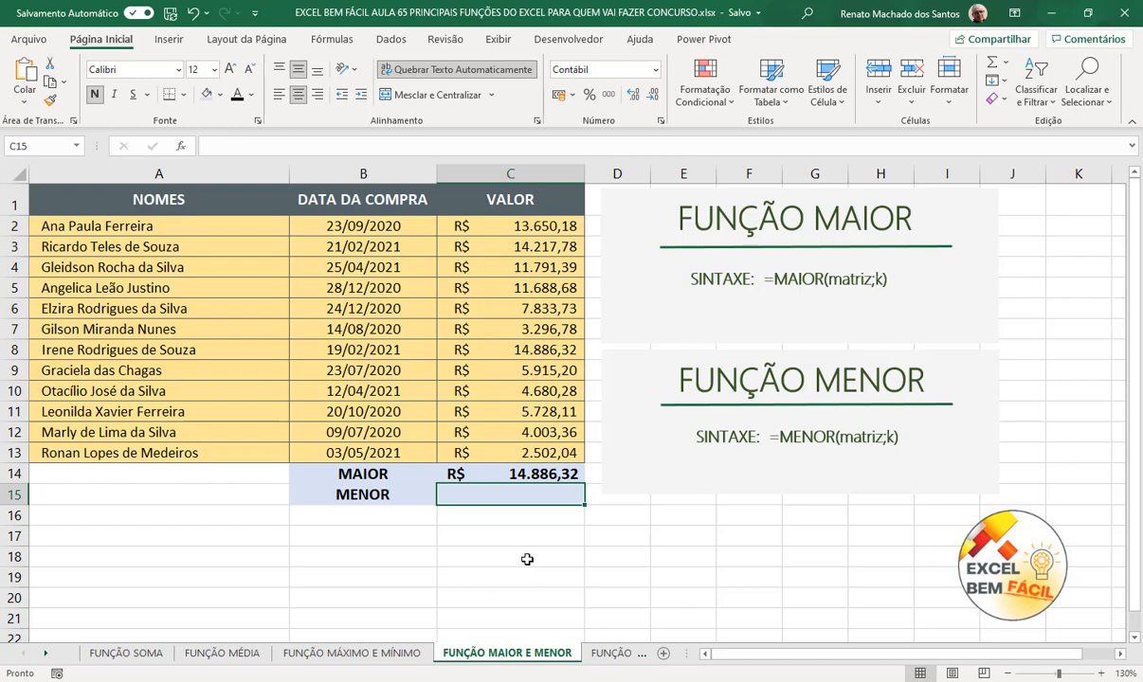
Step: Change the k argument of the MAIOR formula in C14 to 2 for the second-largest value, and check the formula
double_click(518, 473)
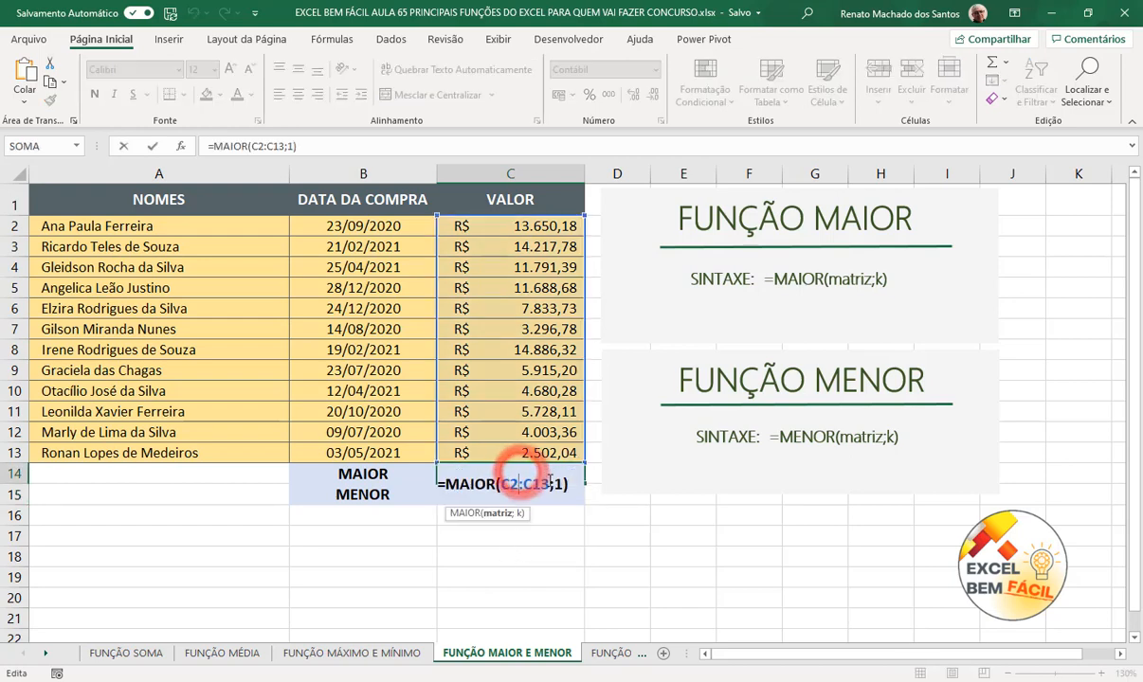
double_click(559, 483)
type("2")
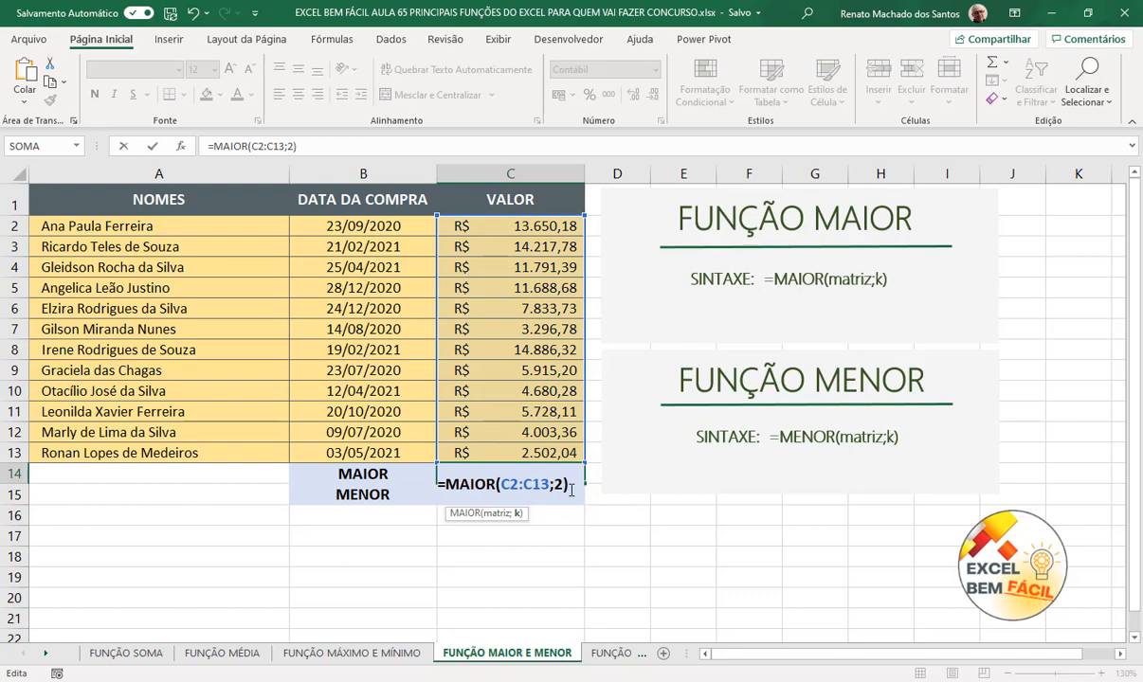
key("Return")
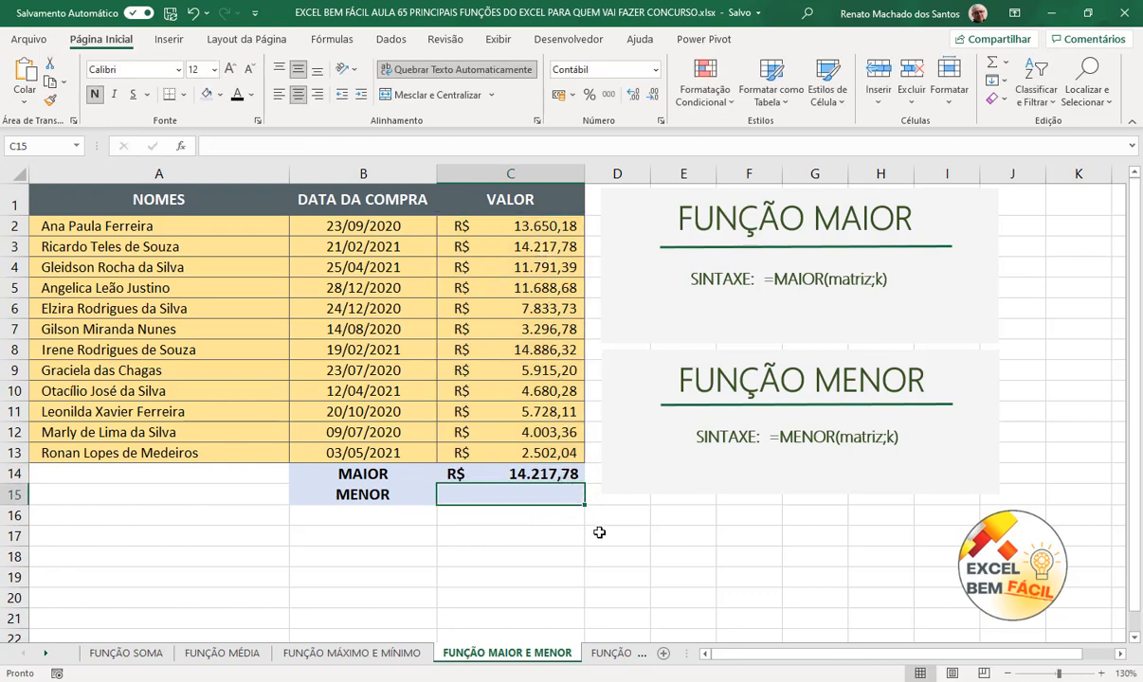
double_click(557, 479)
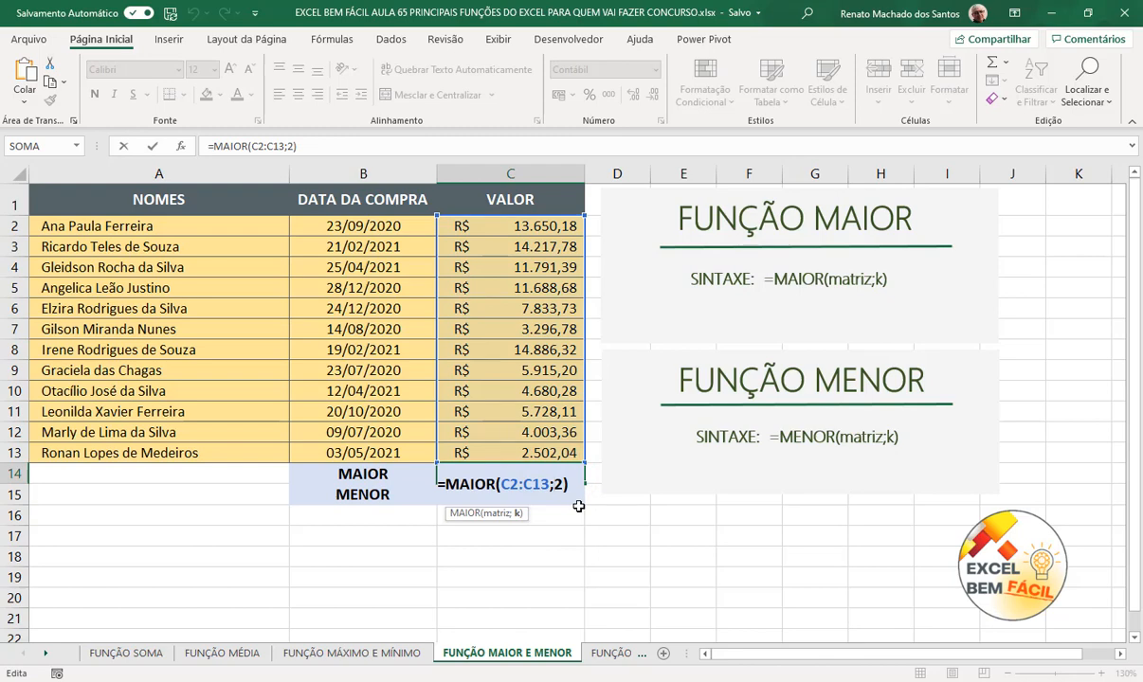
key("ctrl+Return")
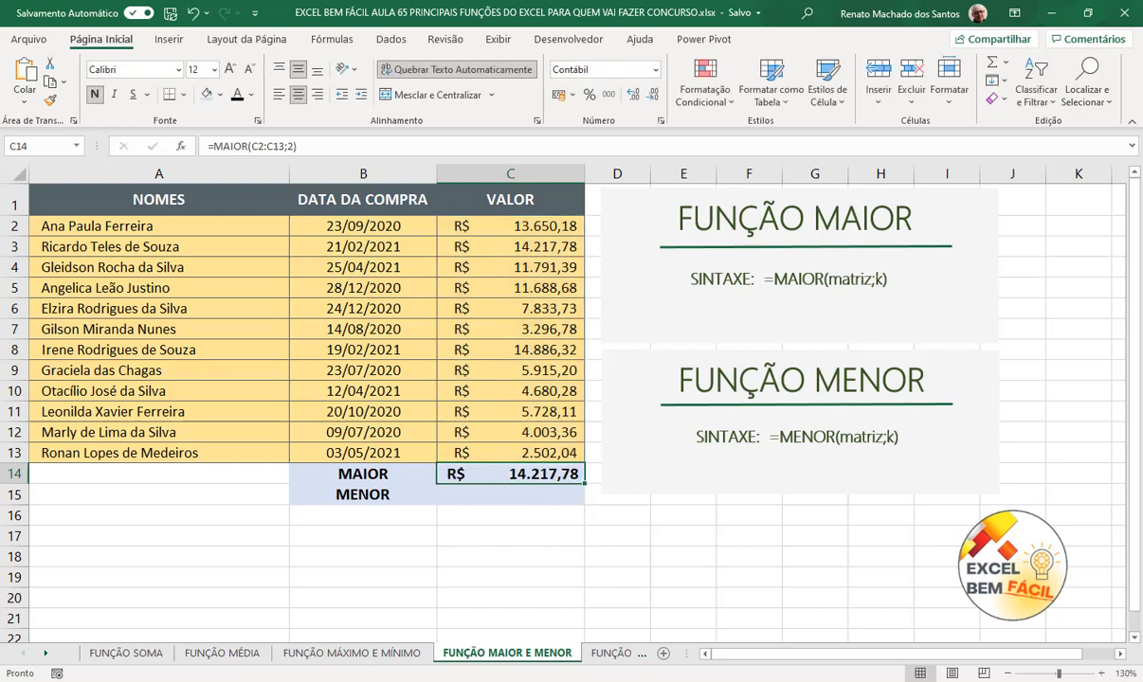
Step: Find the second-smallest purchase value in cell C15 with the formula =MENOR(C2:C13;2)
left_click(533, 500)
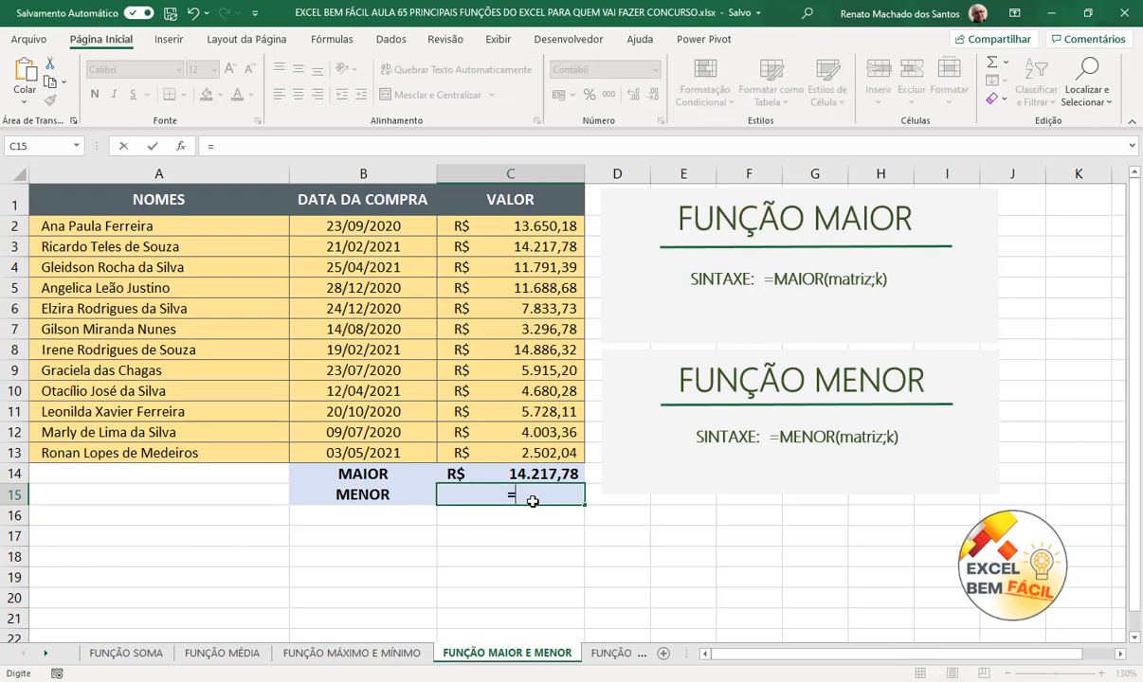
type("=MENOR(")
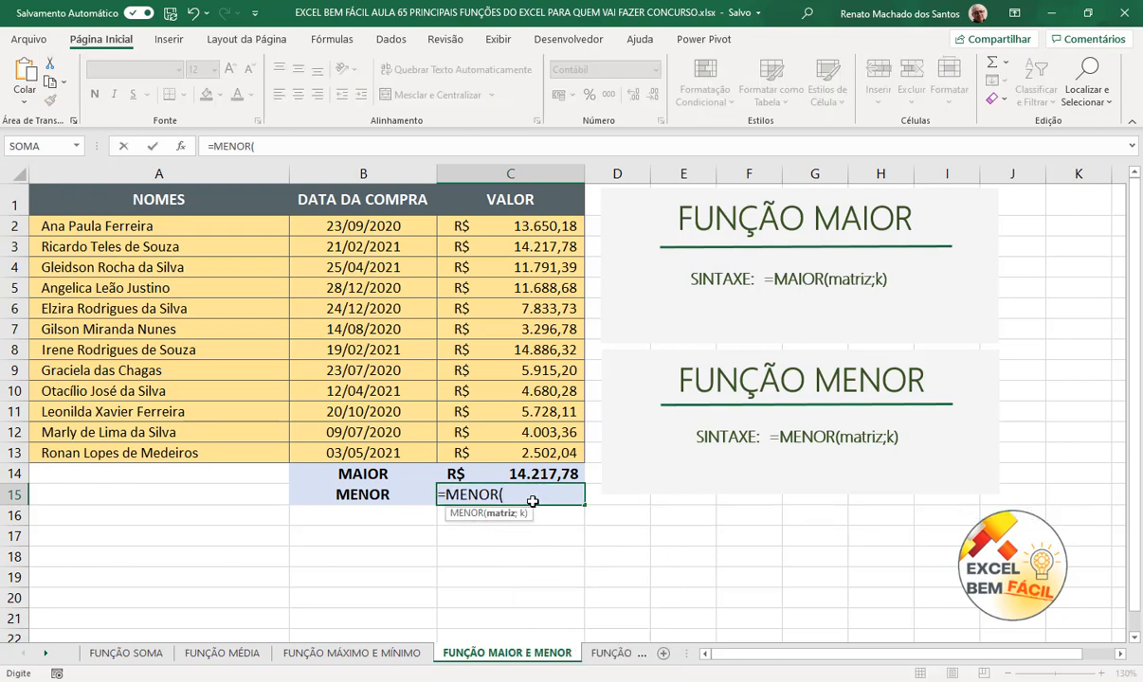
left_click_drag(524, 225, 524, 450)
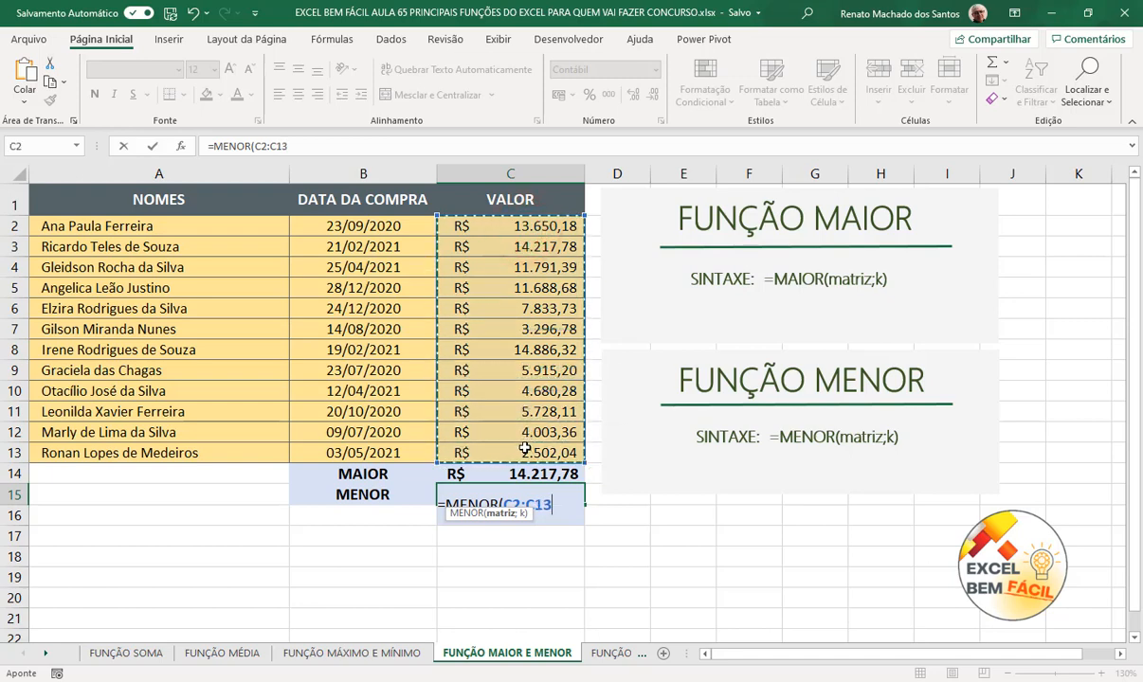
type(";")
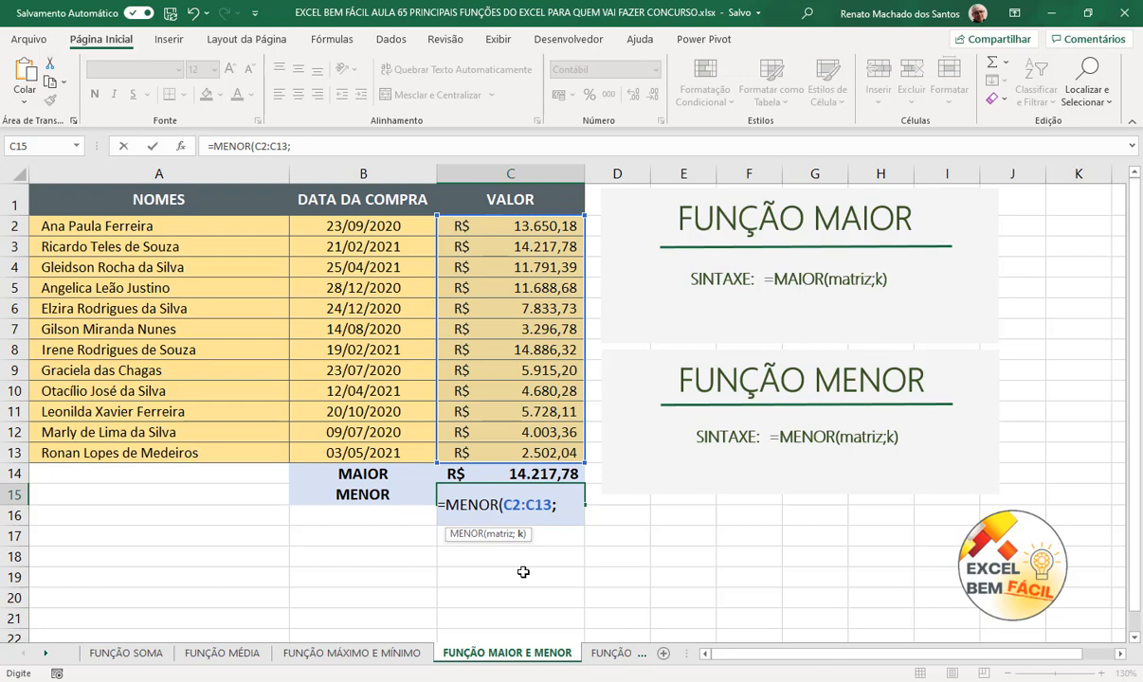
type("2)")
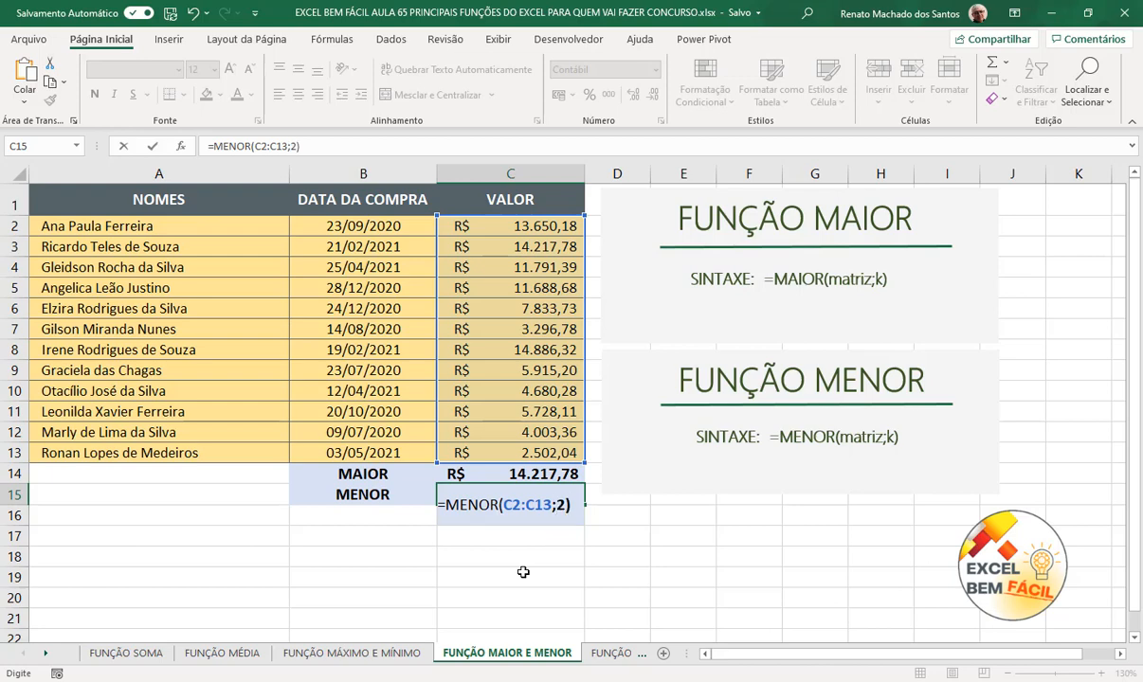
key("Return")
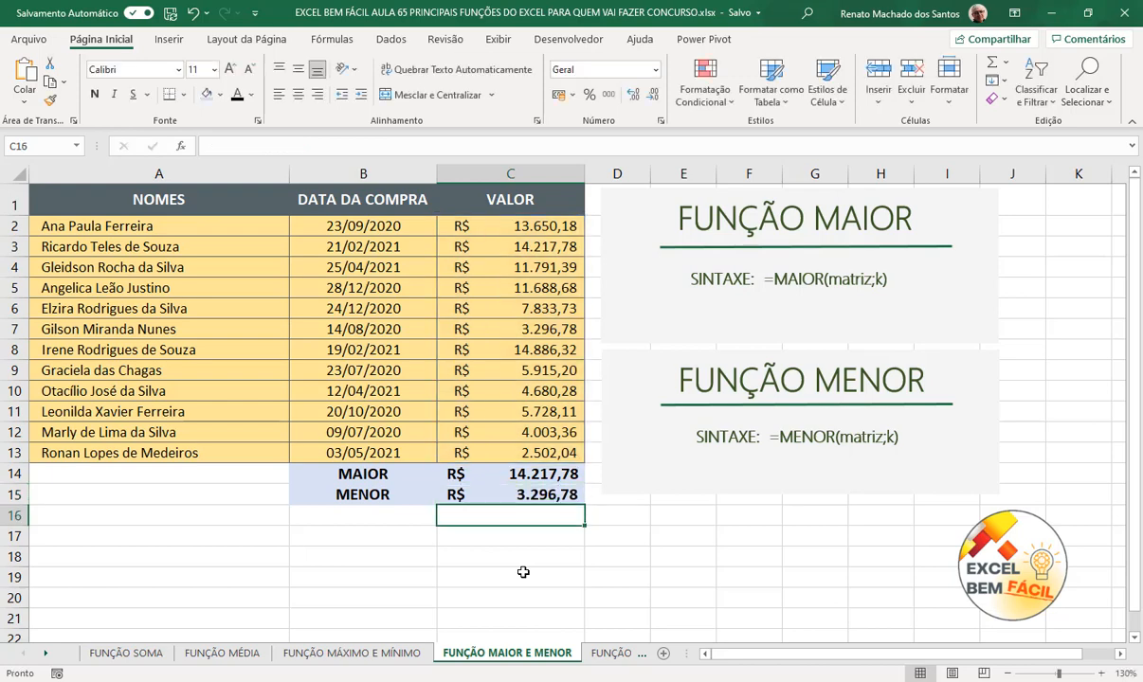
left_click(536, 498)
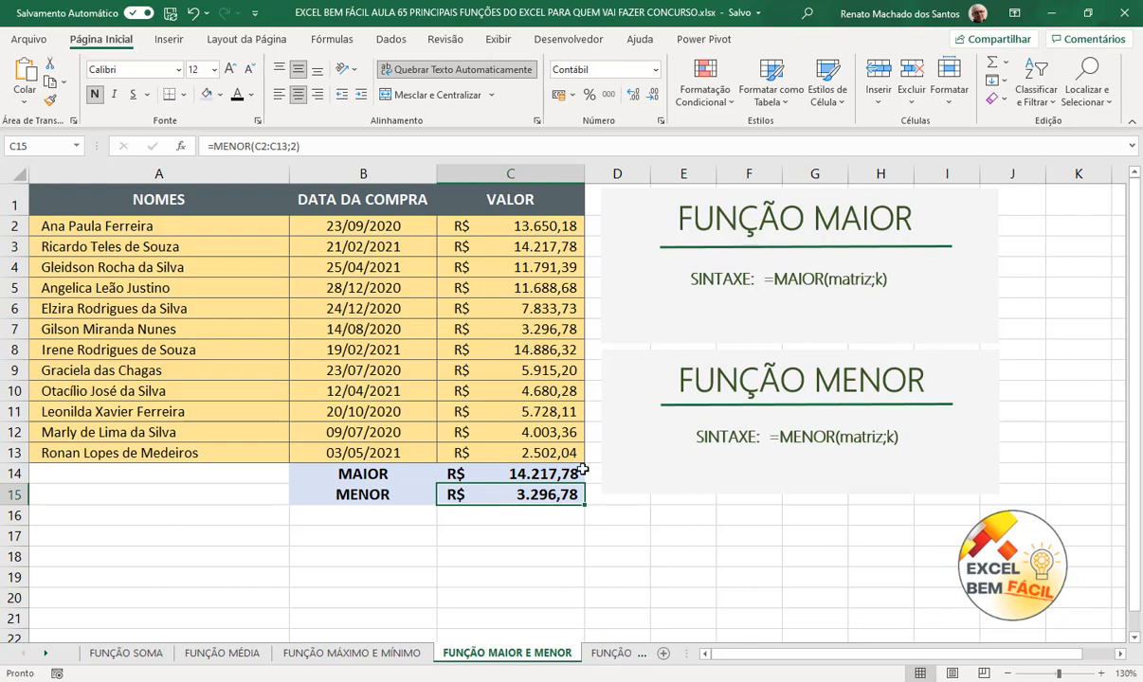
left_click(651, 532)
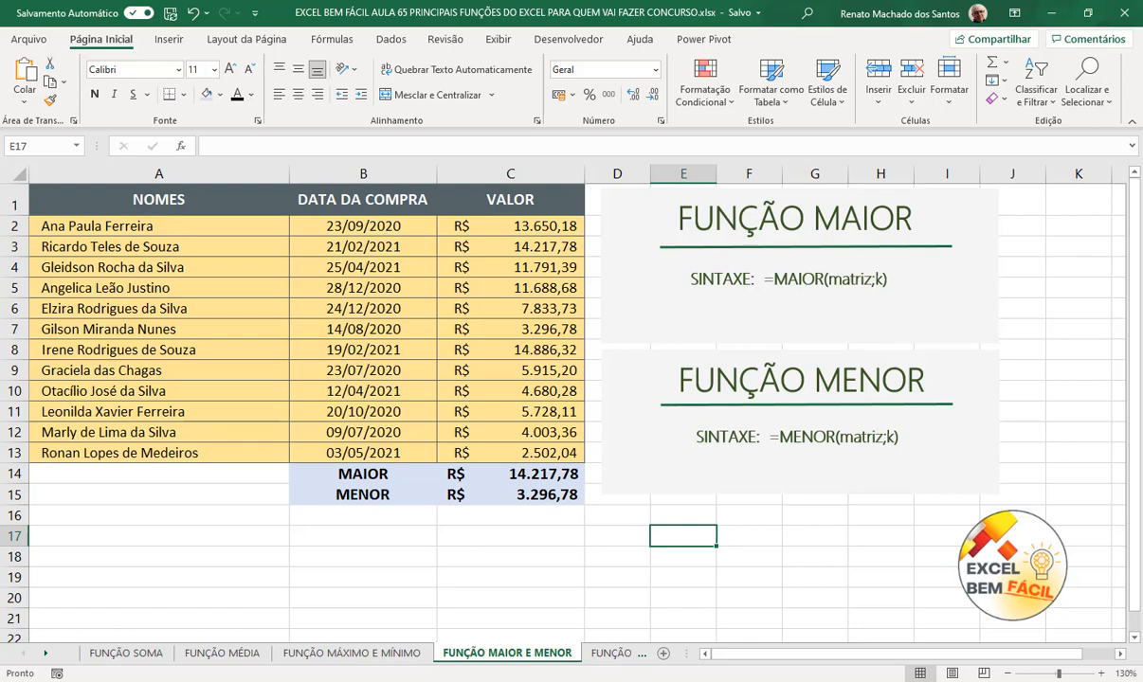
left_click(511, 517)
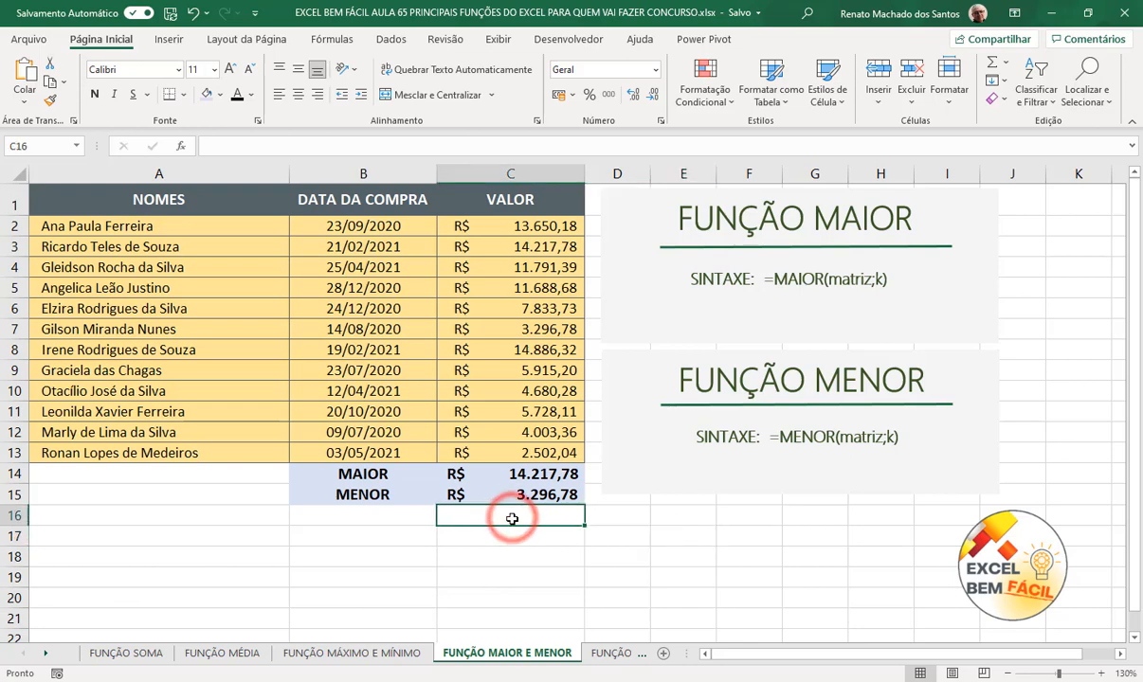
type("=MENOR(")
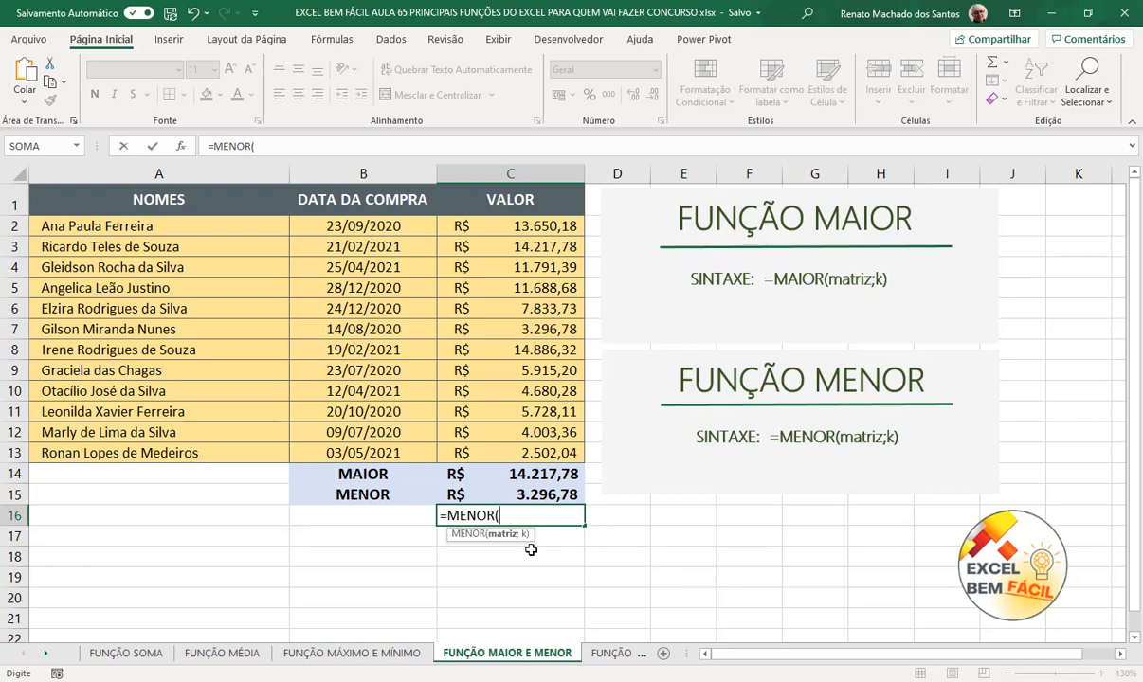
key("Escape")
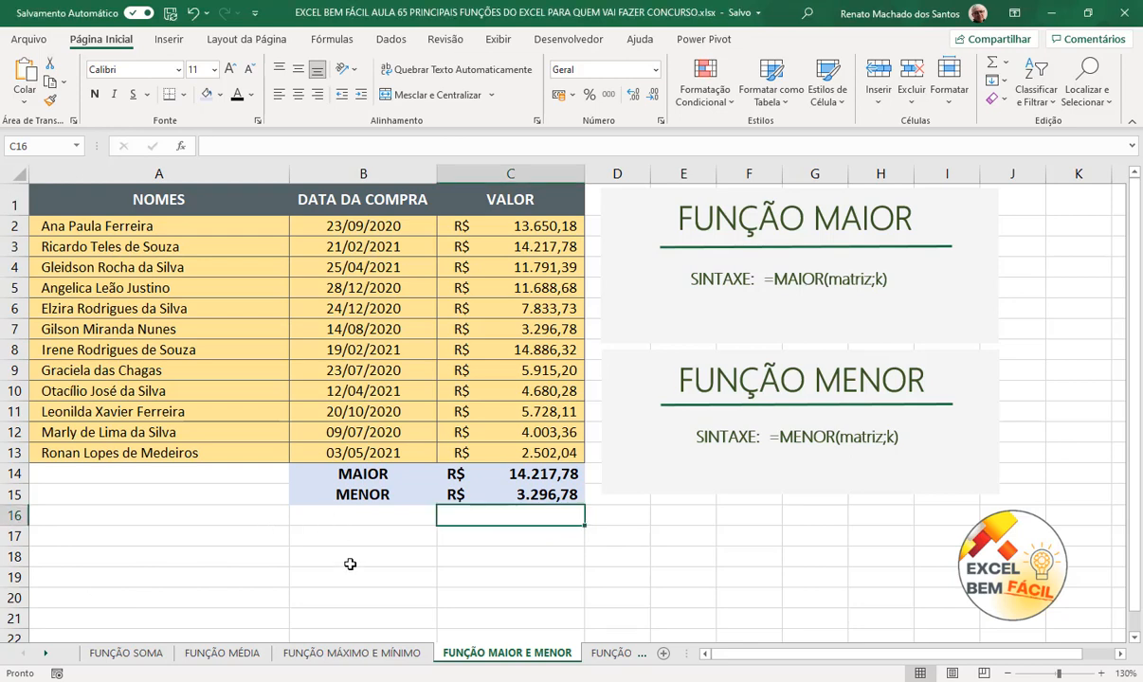
Step: On the FUNÇÃO SOMASE sheet, total the purchases of the customer named in B14 in cell C14 with =SOMASE(A2:A13;B14;C2:C13)
left_click(605, 653)
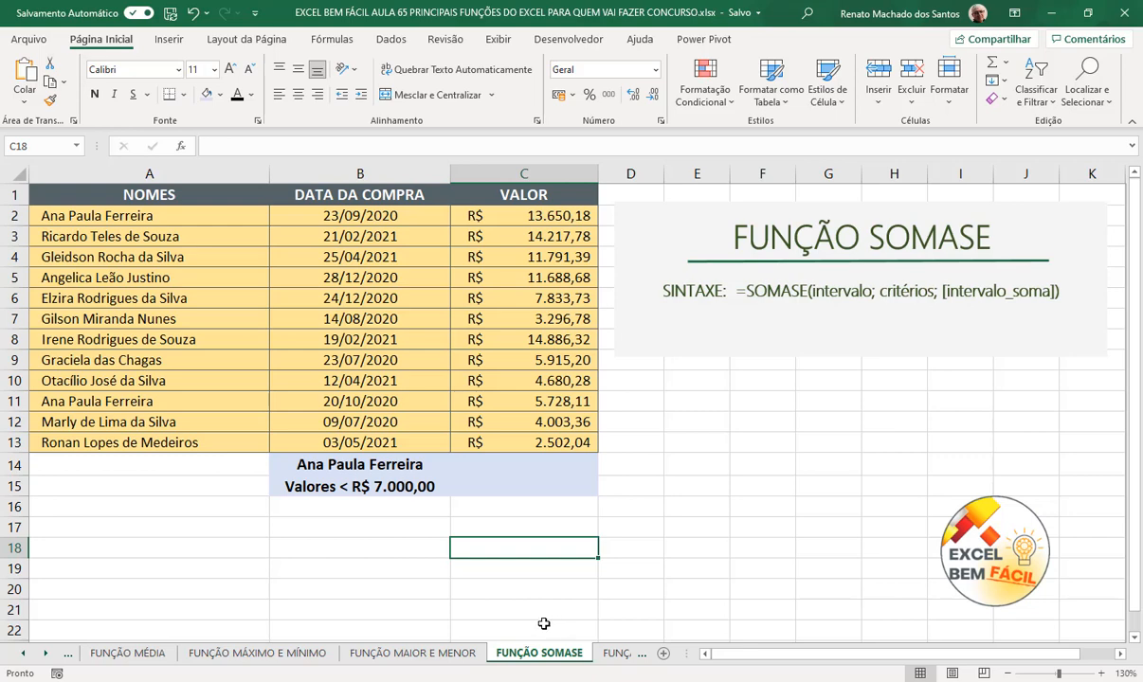
left_click(505, 466)
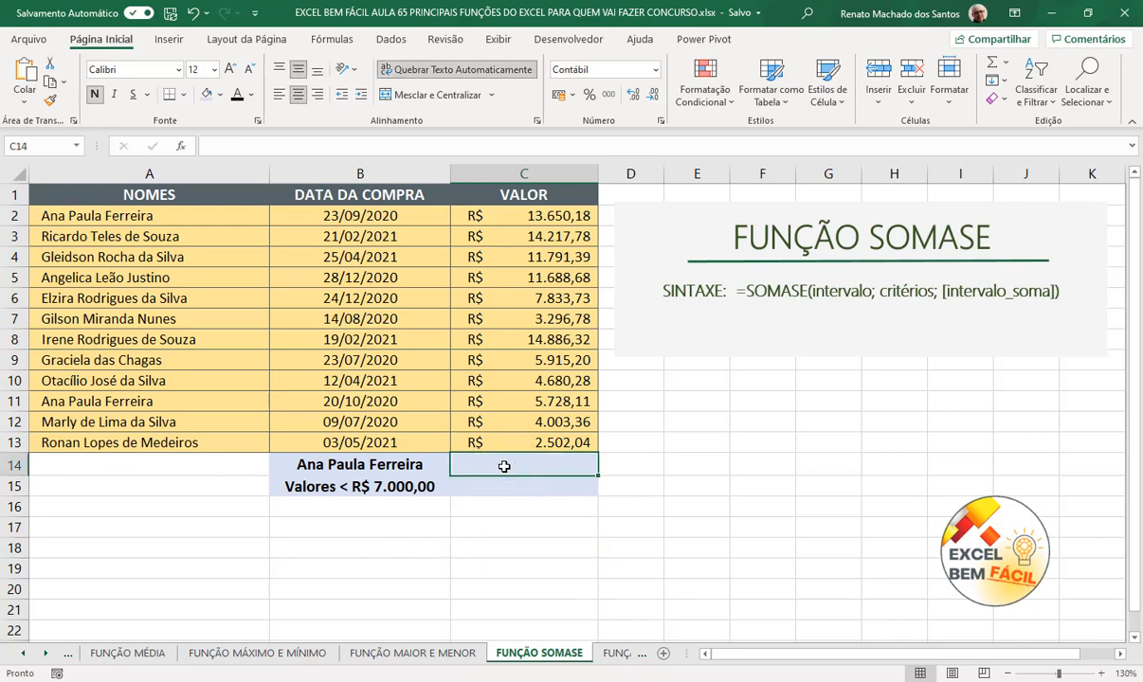
type("=")
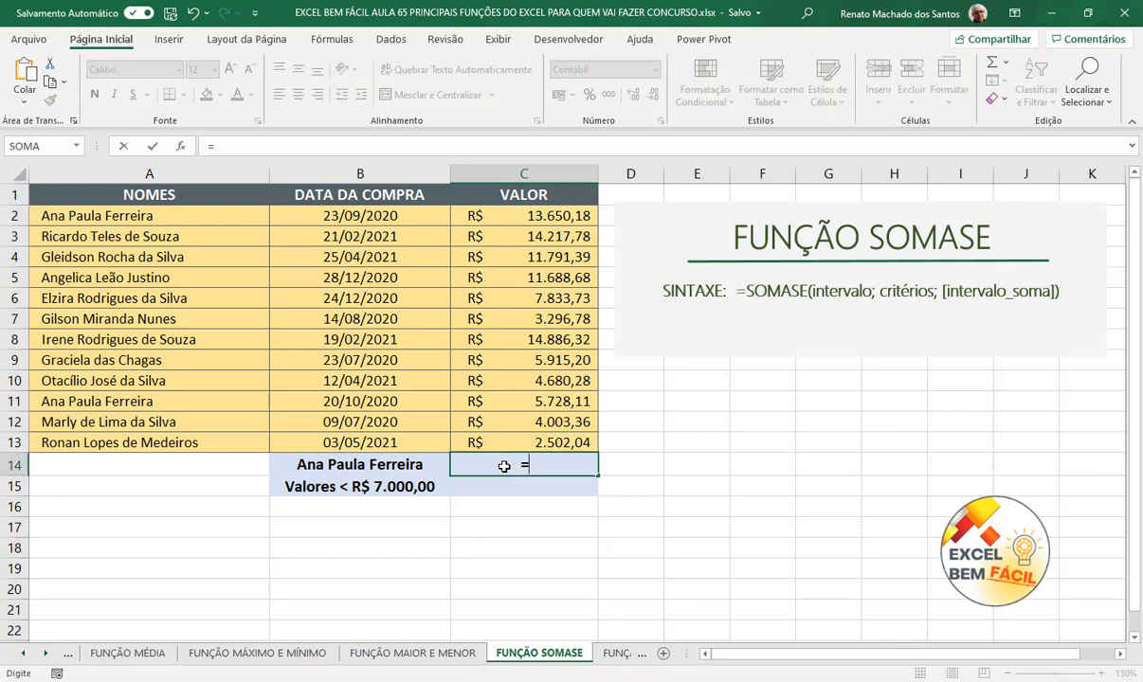
type("SOMASE(")
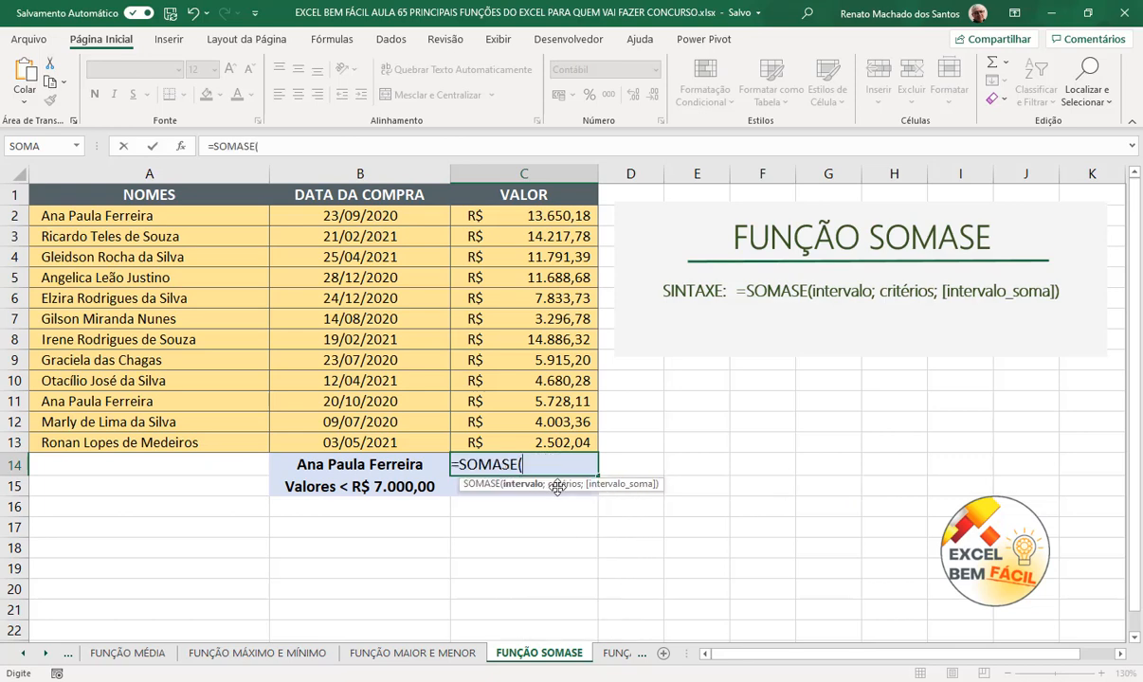
left_click_drag(552, 487, 698, 443)
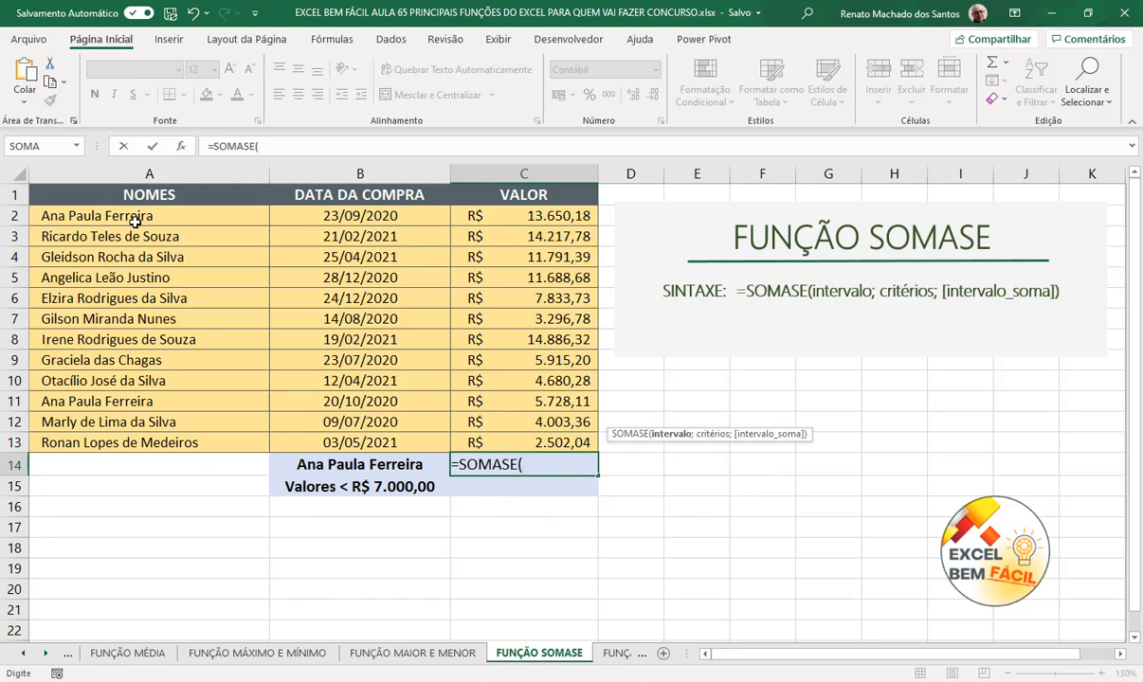
left_click_drag(143, 216, 209, 442)
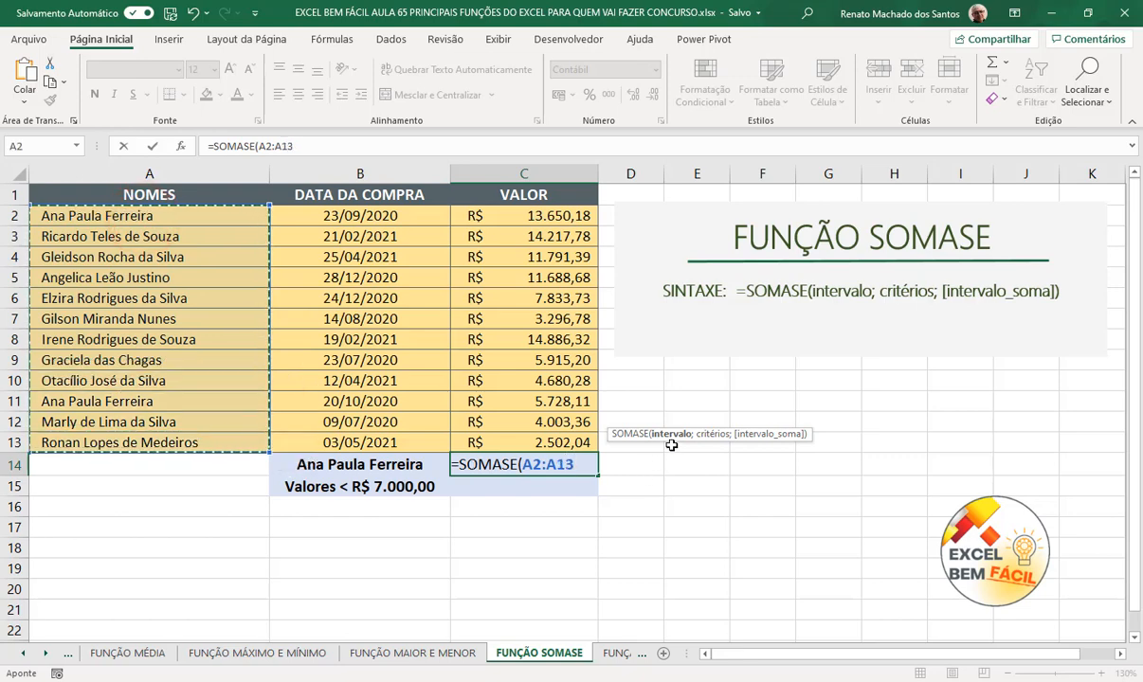
type(";")
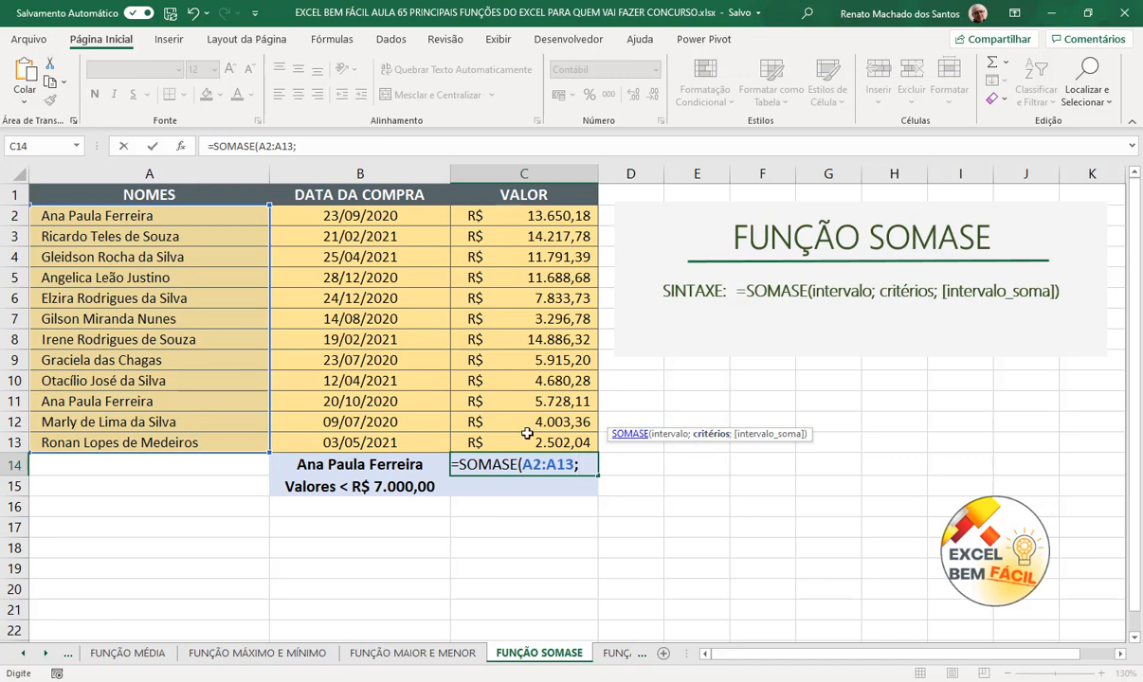
left_click(339, 464)
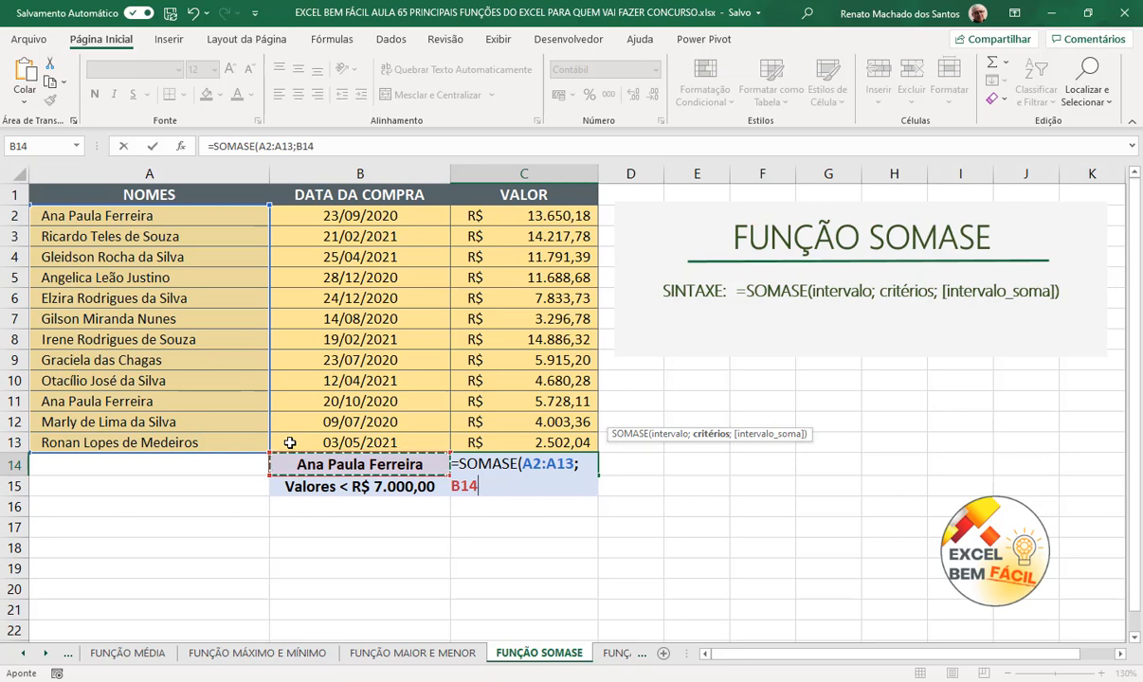
type(";")
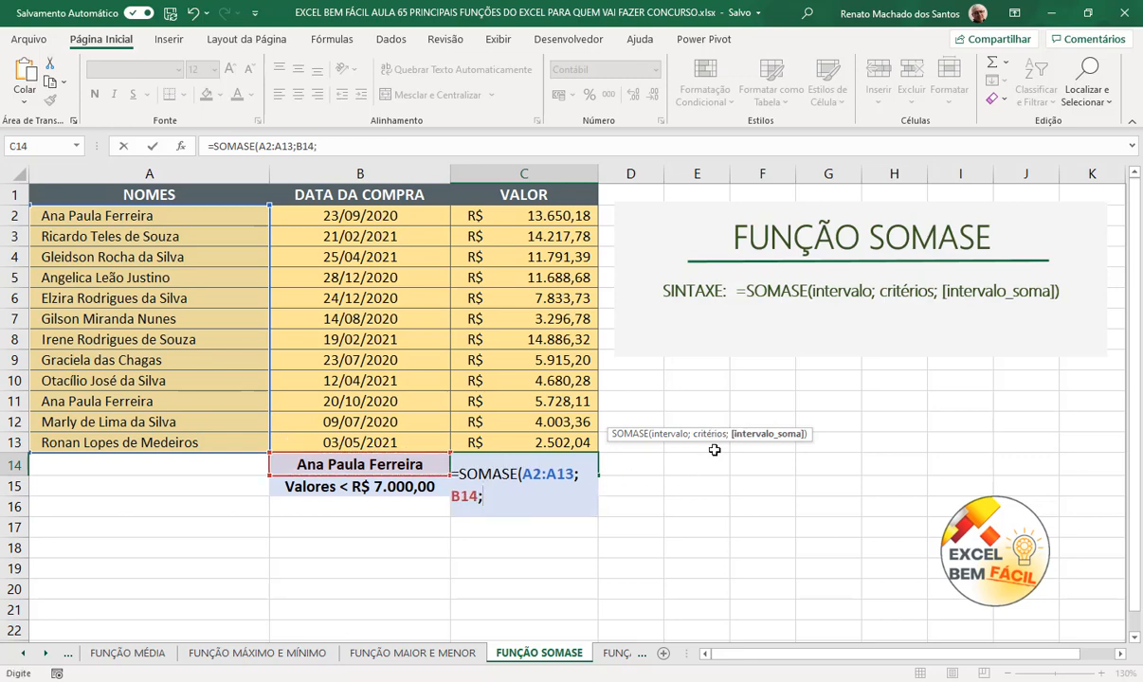
left_click_drag(547, 217, 566, 439)
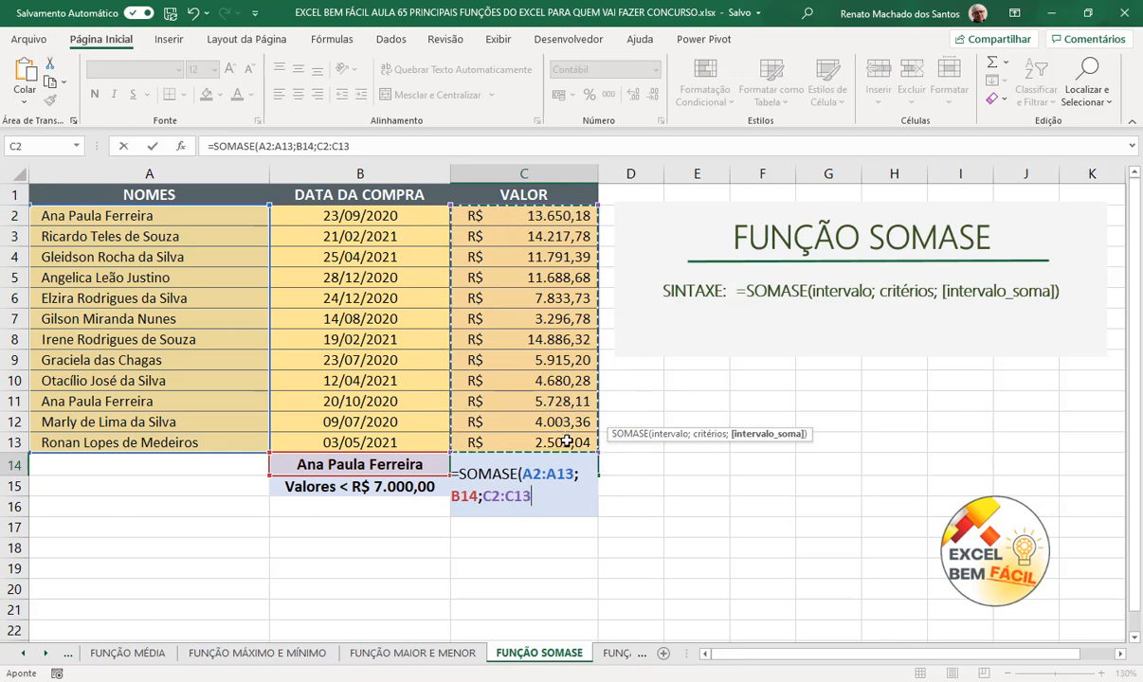
type(")")
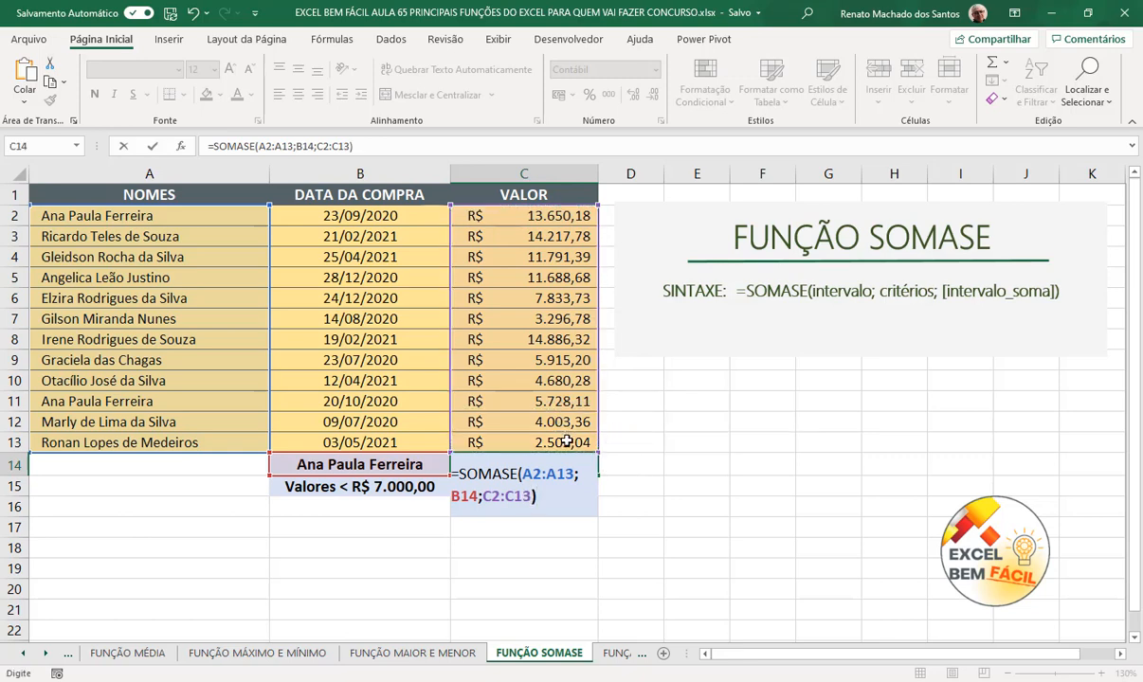
key("Return")
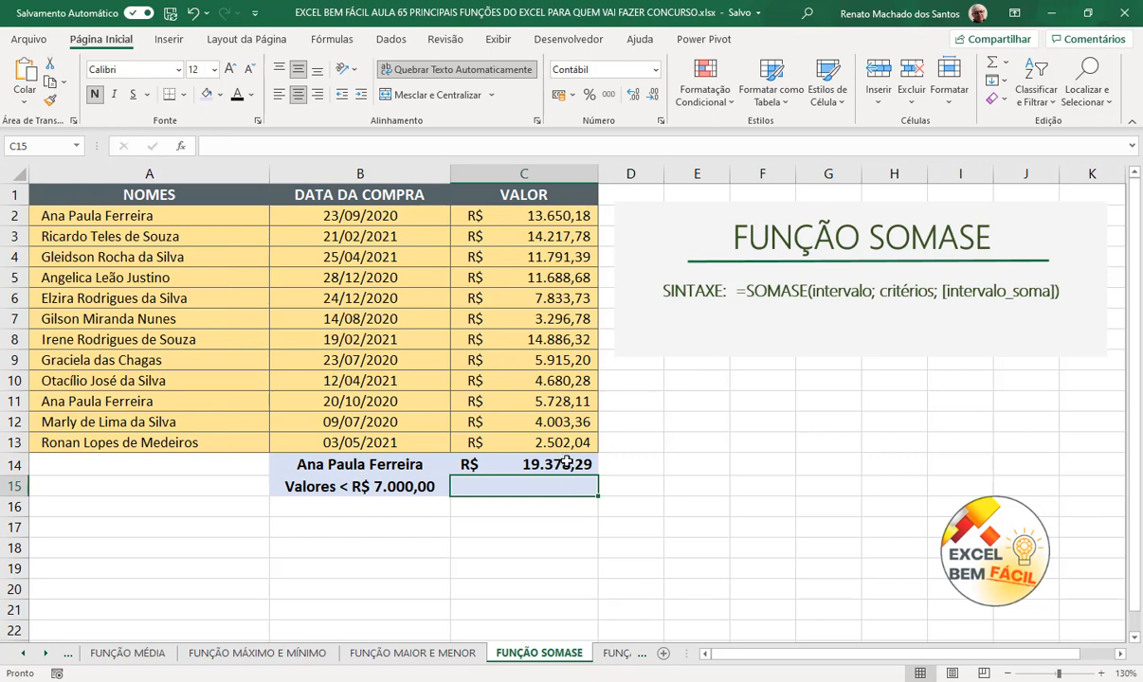
Step: Check the SOMASE total in C14 against the sum of purchases C2 and C11, and review its formula
left_click(519, 216)
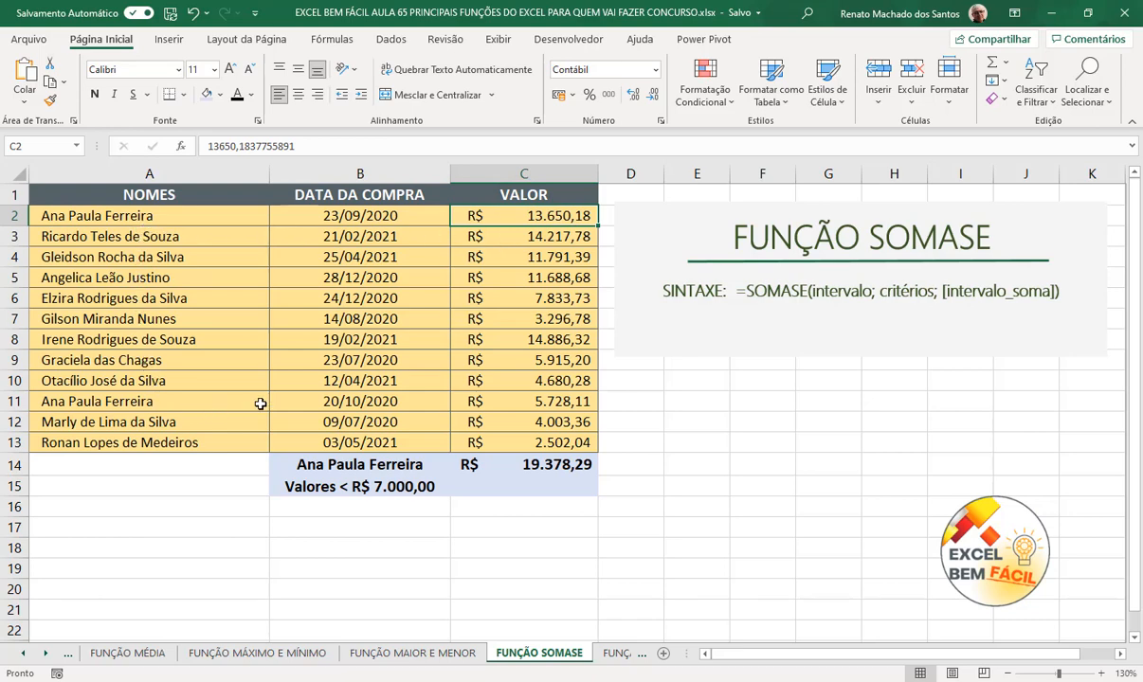
left_click(520, 402, "ctrl")
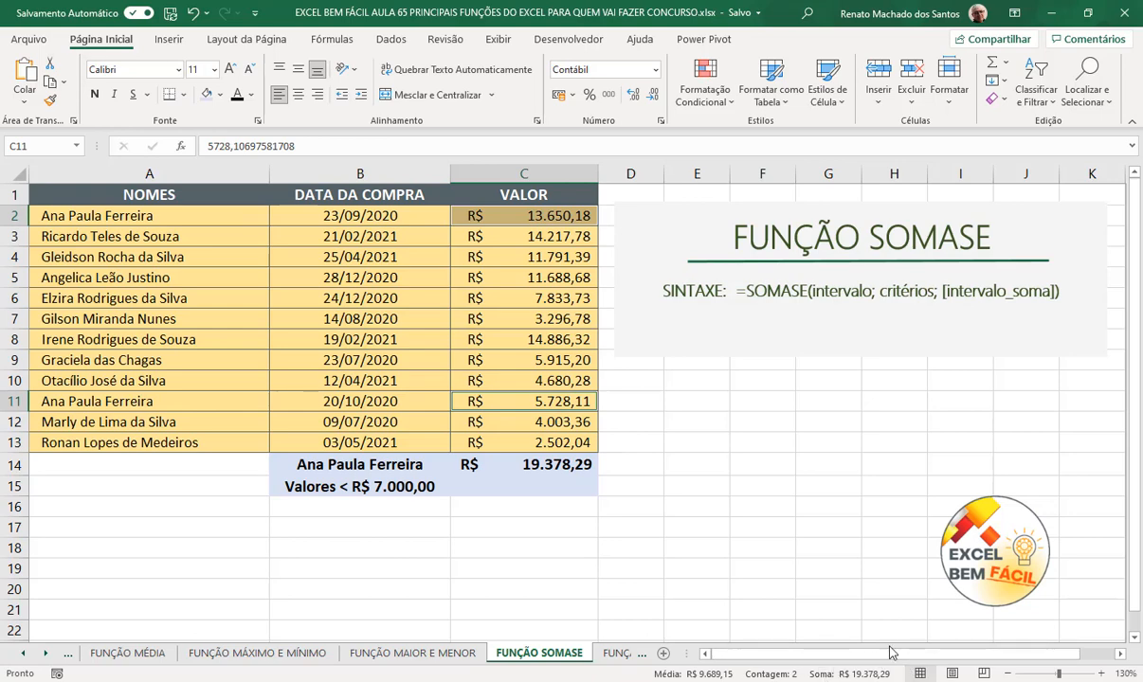
left_click(578, 461)
double_click(574, 467)
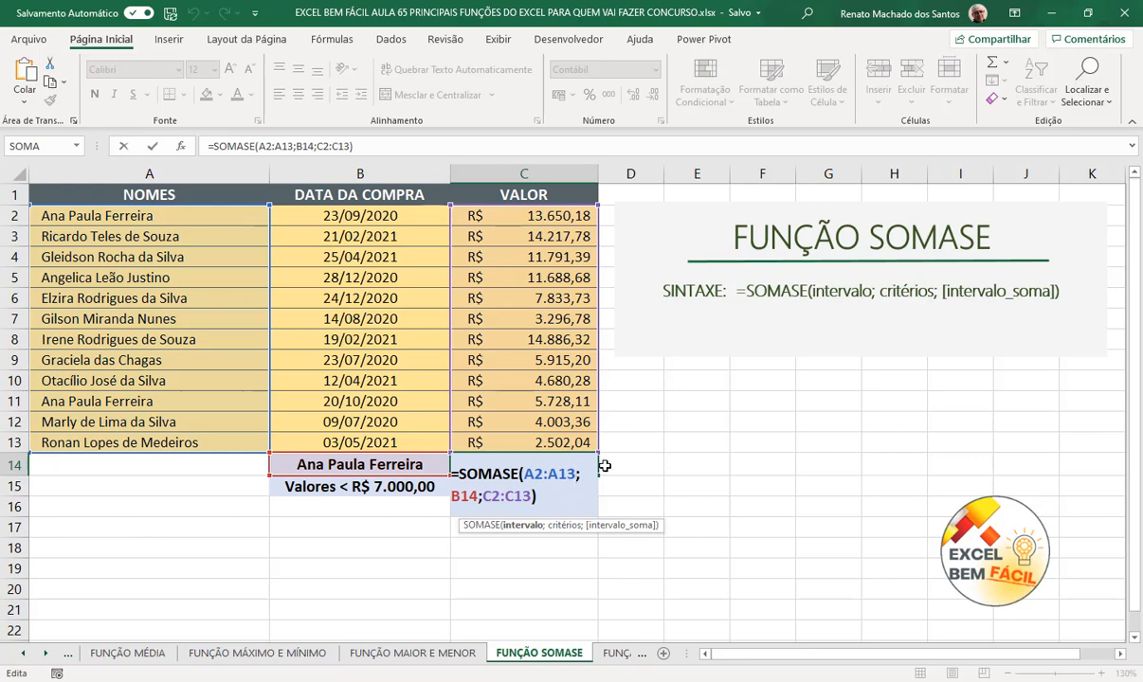
Step: Enter the formula =SOMASE(C2:C13;"7000";C2:C13) in cell C15
left_click(577, 485)
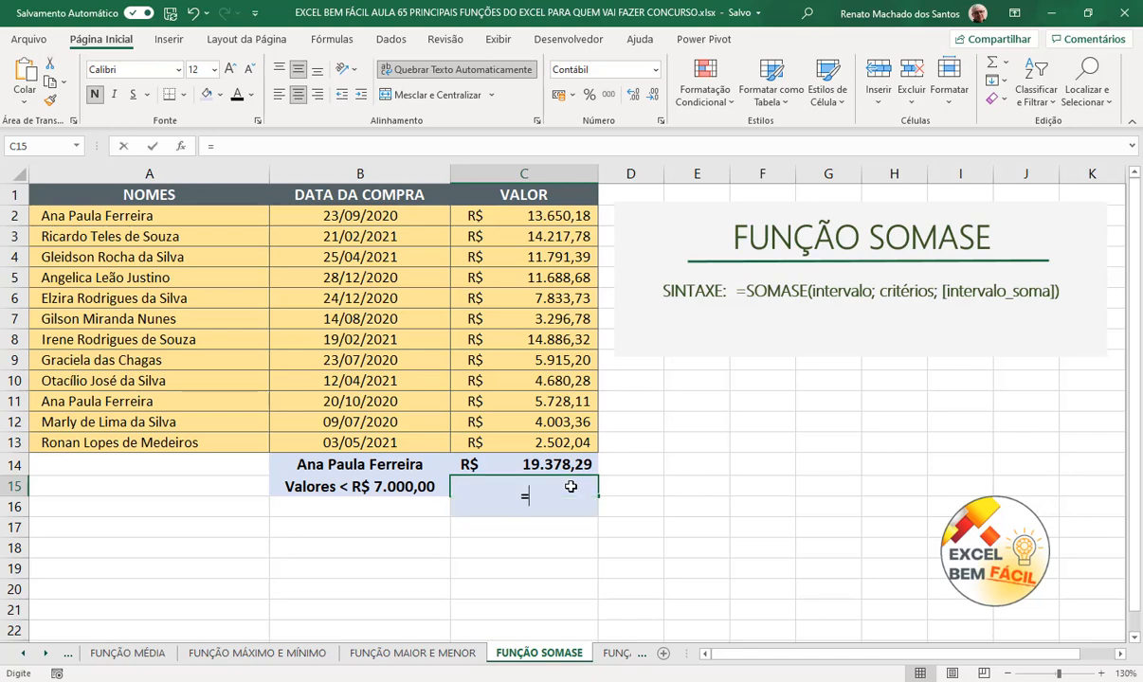
type("=SOMASE(")
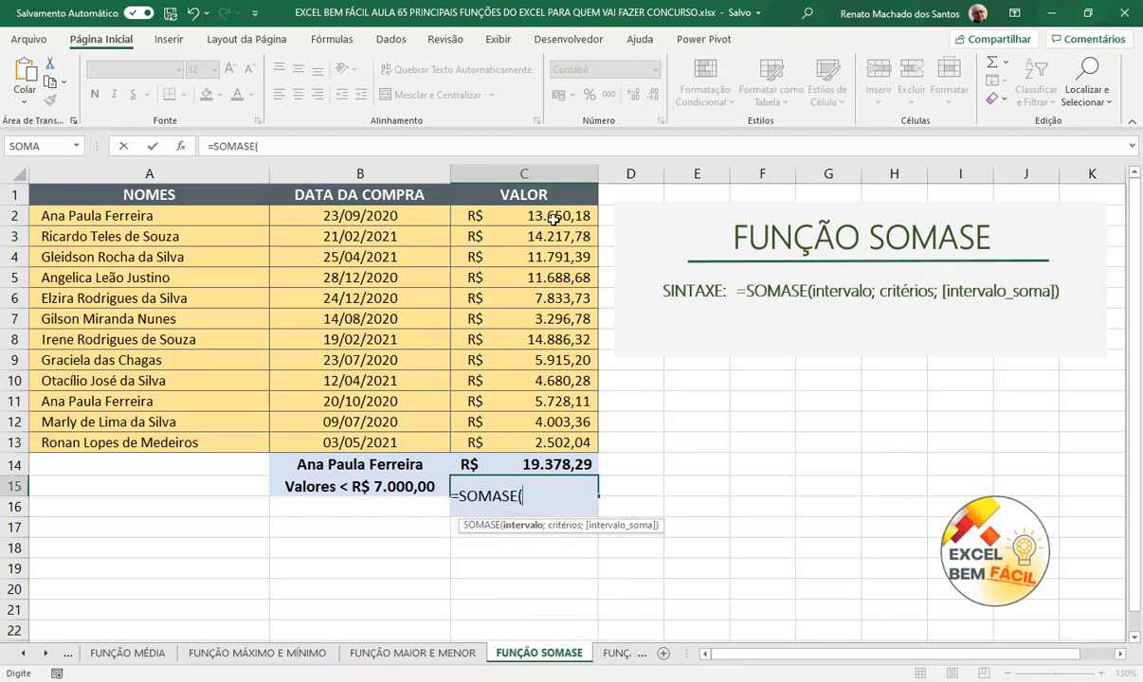
left_click_drag(554, 216, 553, 432)
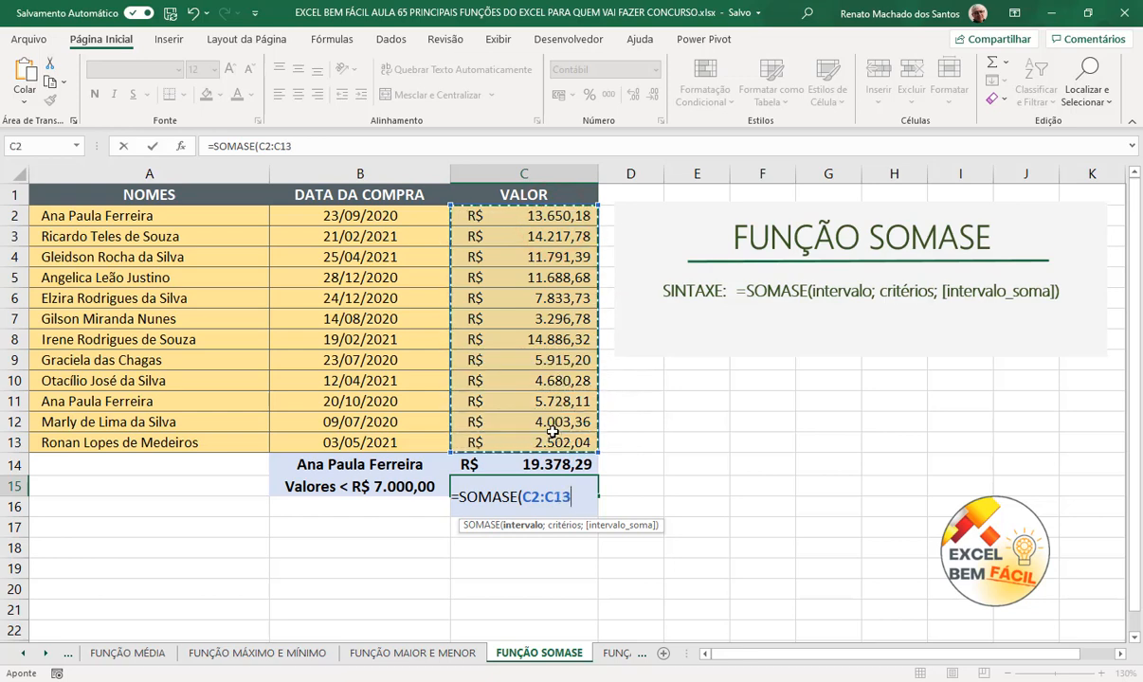
type(";")
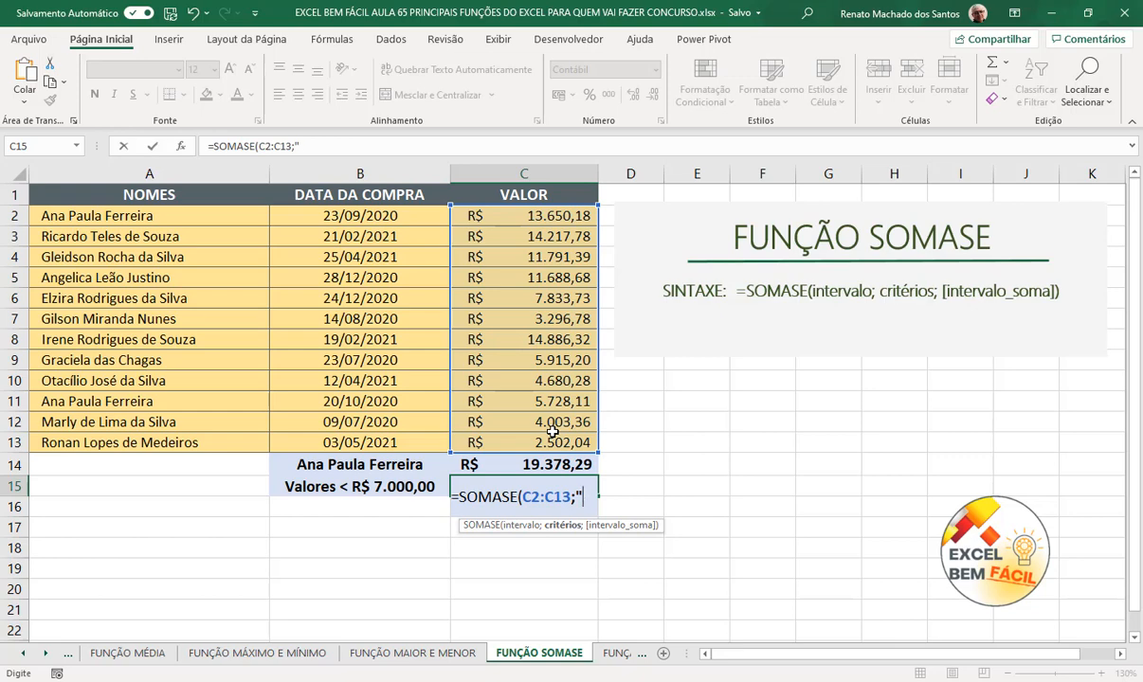
type("000\"")
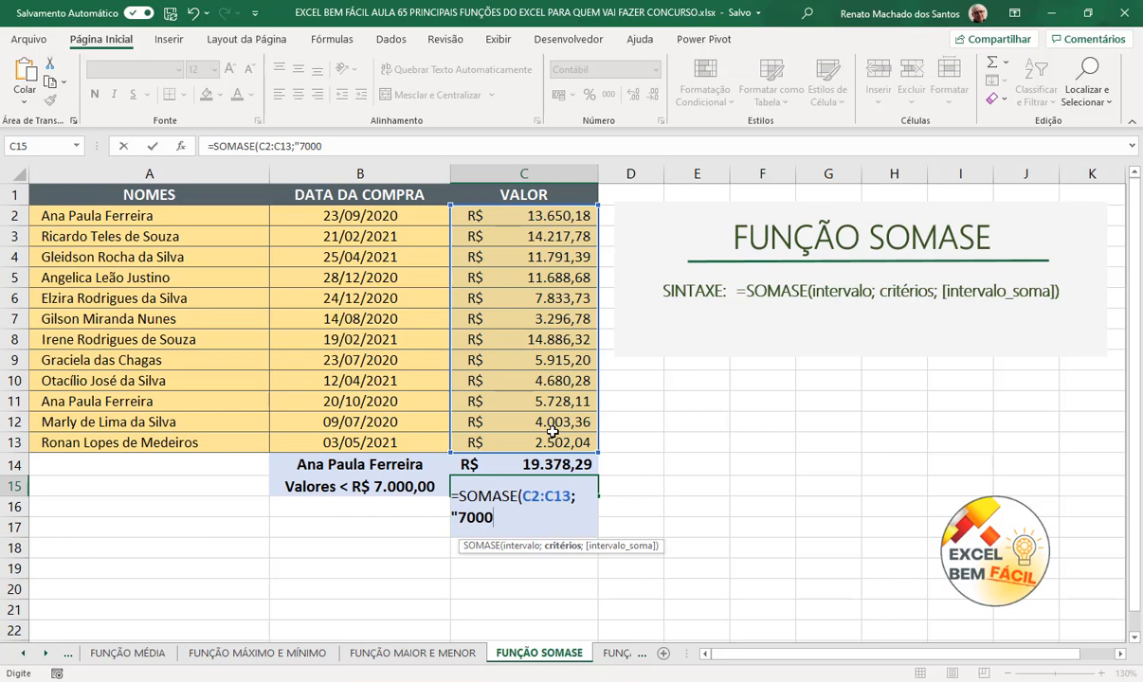
type(";")
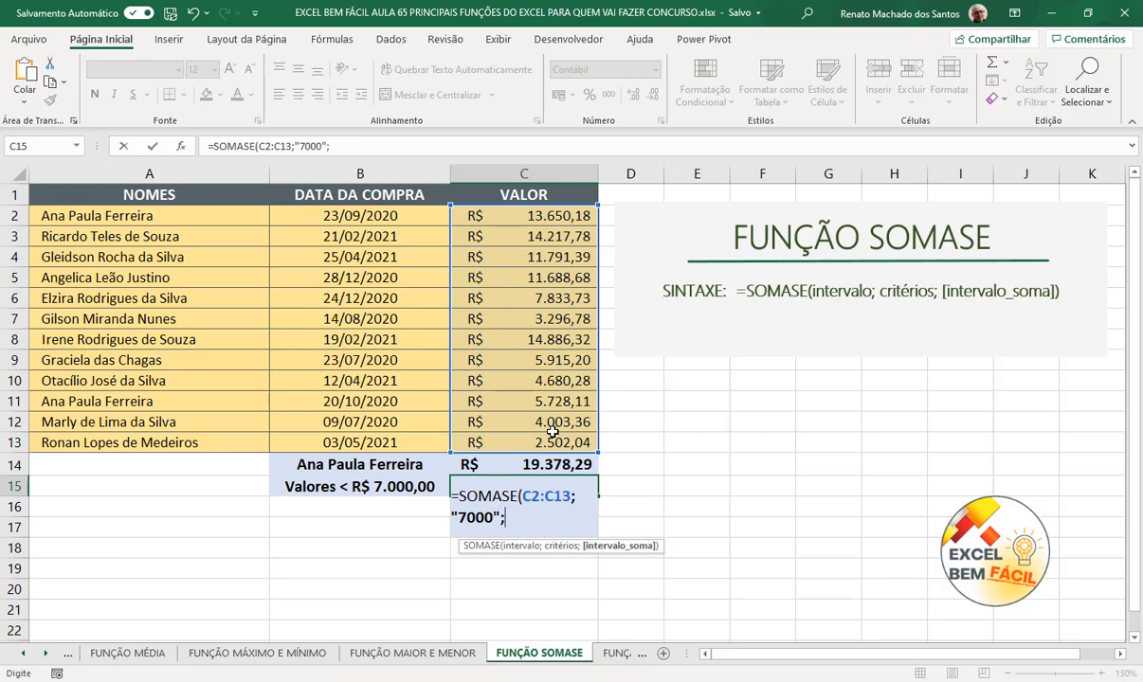
left_click_drag(526, 216, 535, 442)
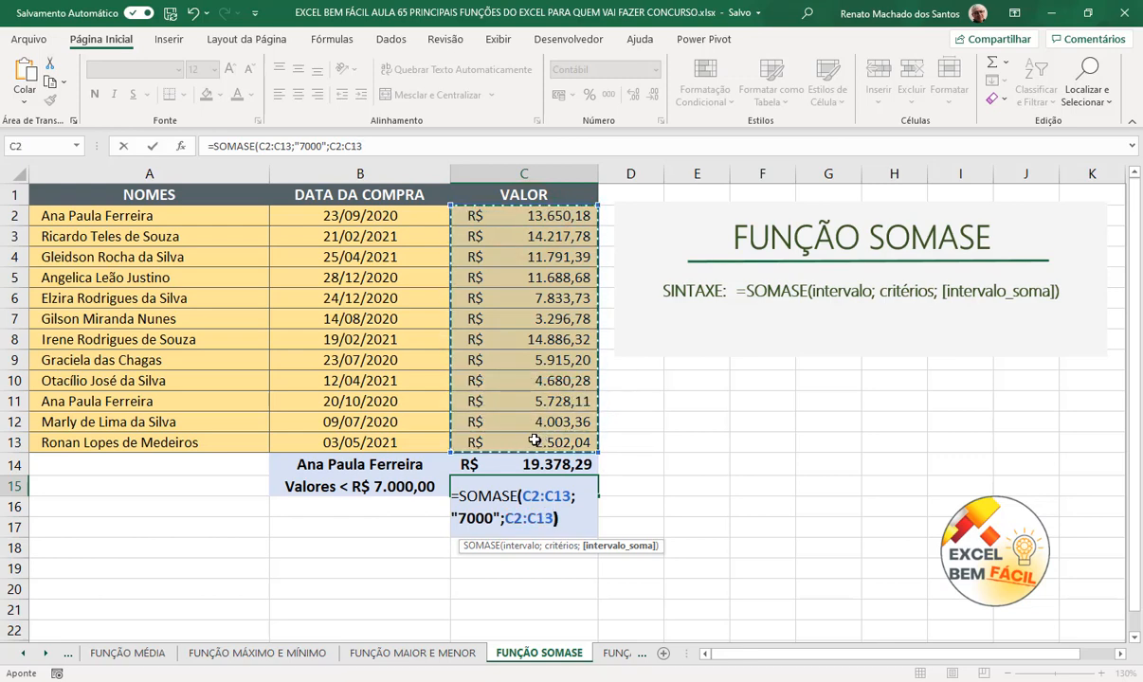
type(")")
key("Return")
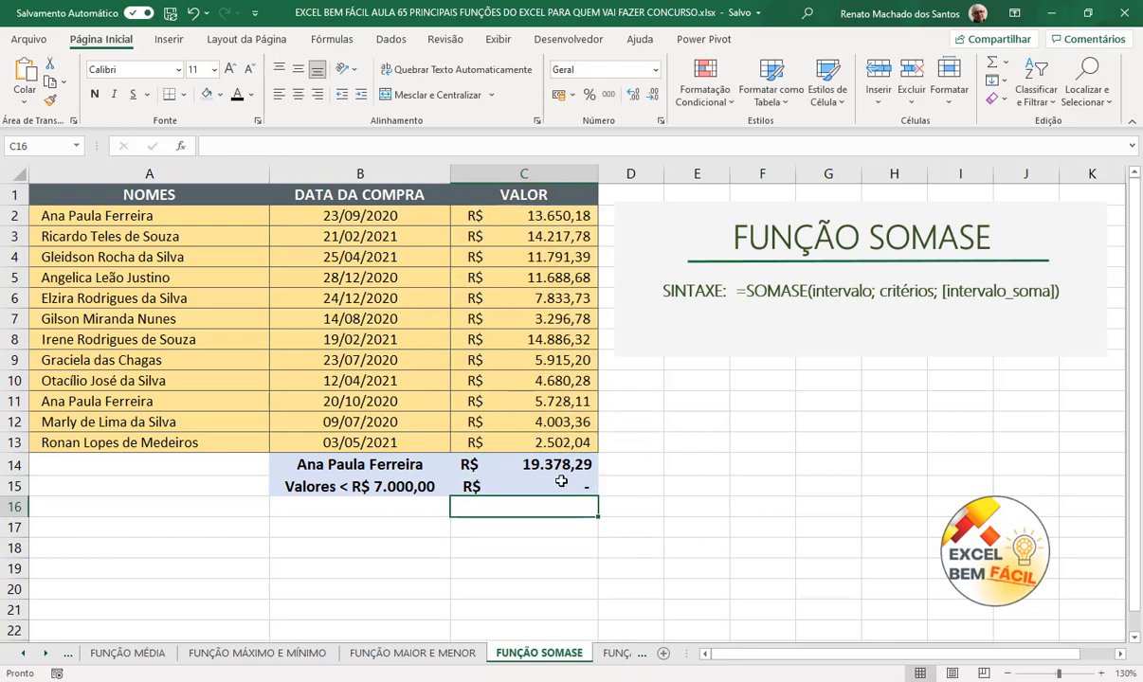
Step: Change the criterion of the SOMASE formula in C15 to "<7000" to total the purchases below R$ 7.000,00
left_click(545, 488)
double_click(545, 487)
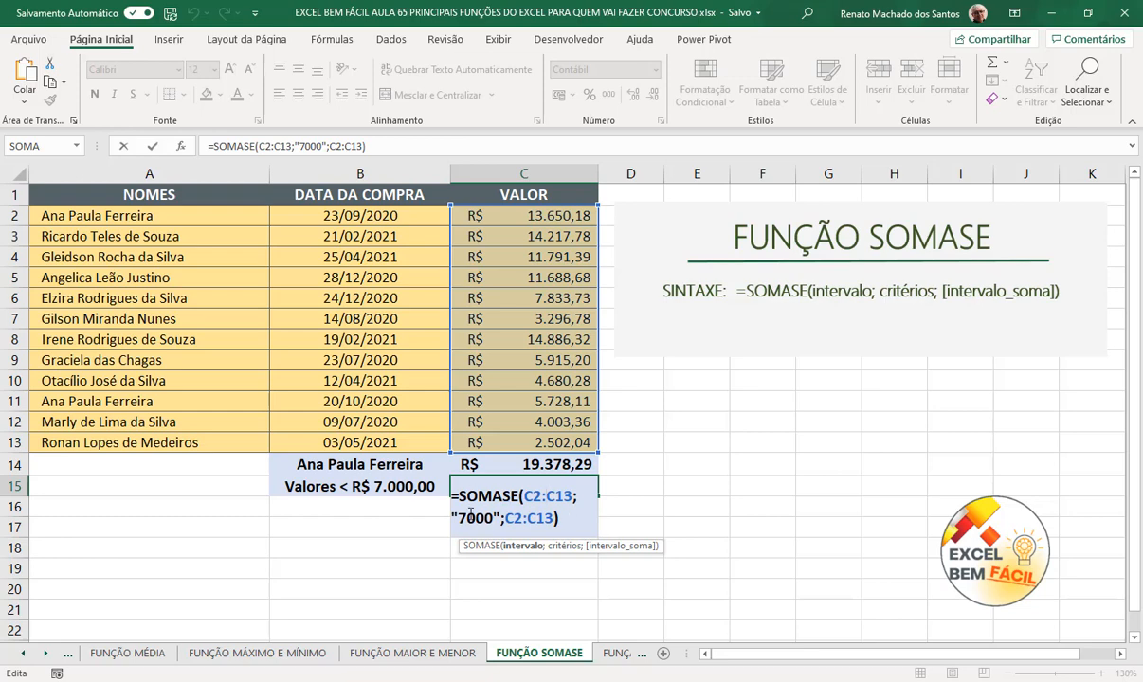
left_click(459, 520)
type("<")
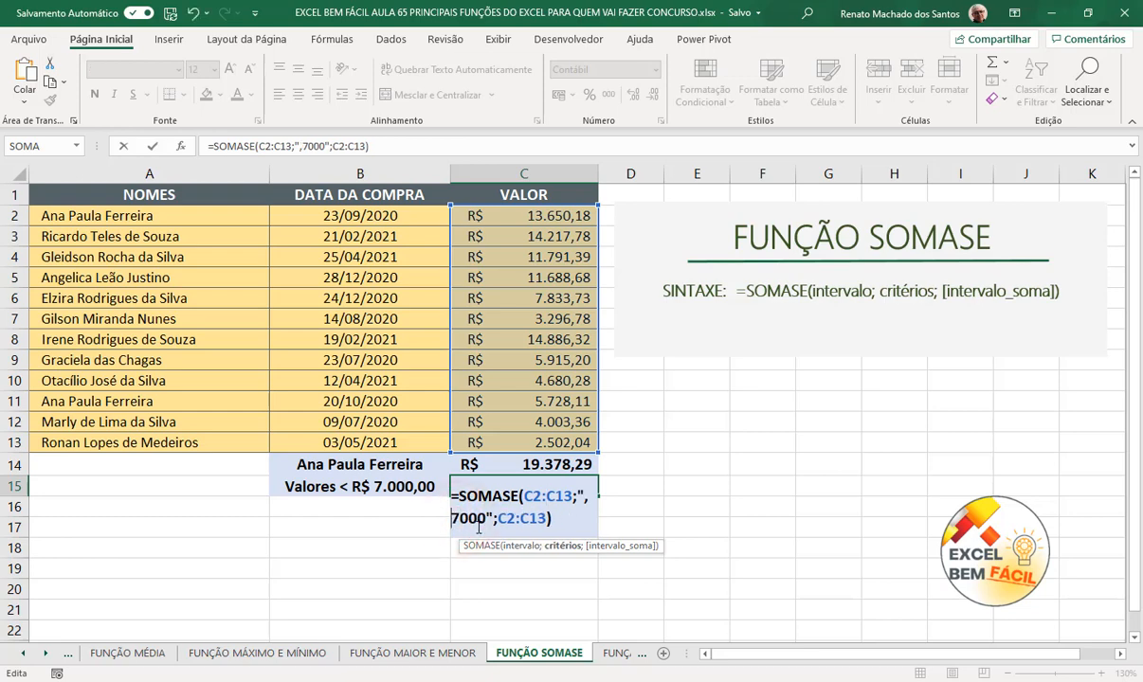
key("BackSpace")
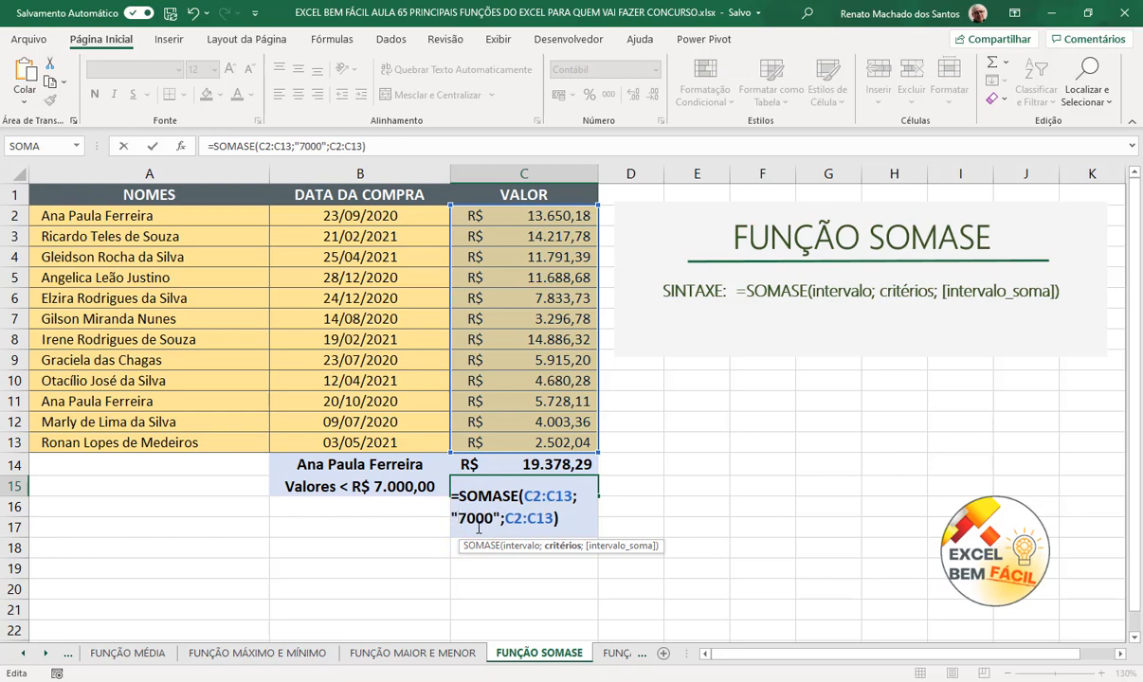
type("<")
key("Return")
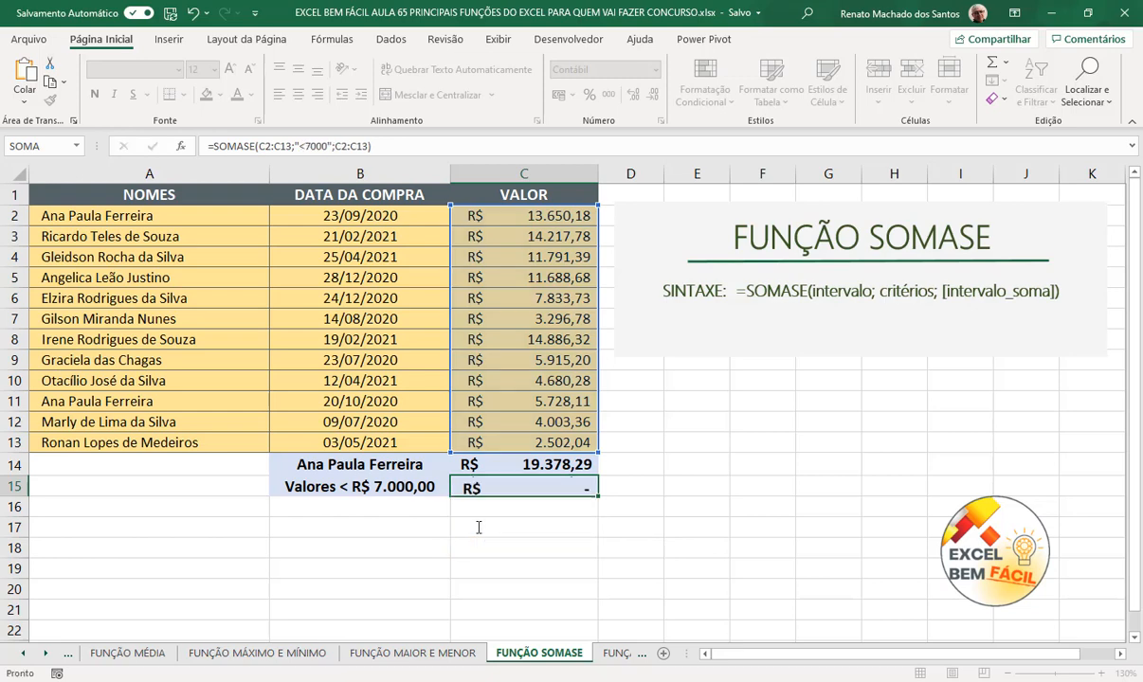
left_click(521, 486)
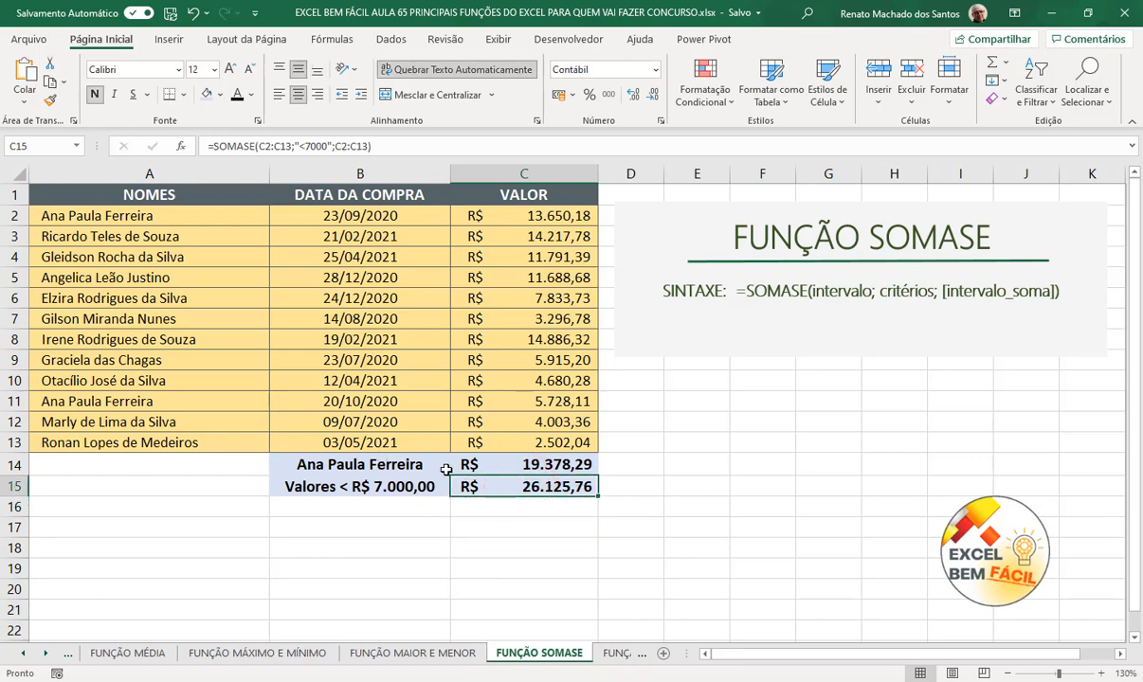
Step: Check the C15 total against the sum of the values below 7000 in C7 and C9:C13, and review its formula
left_click(555, 319)
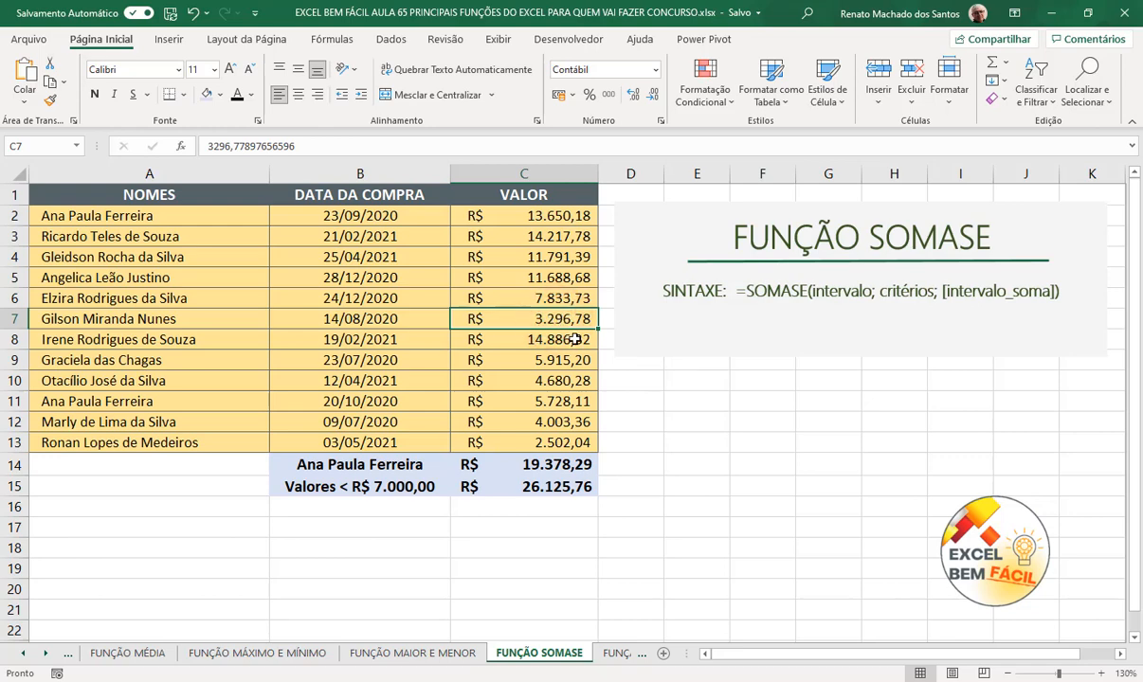
left_click(569, 359, "ctrl")
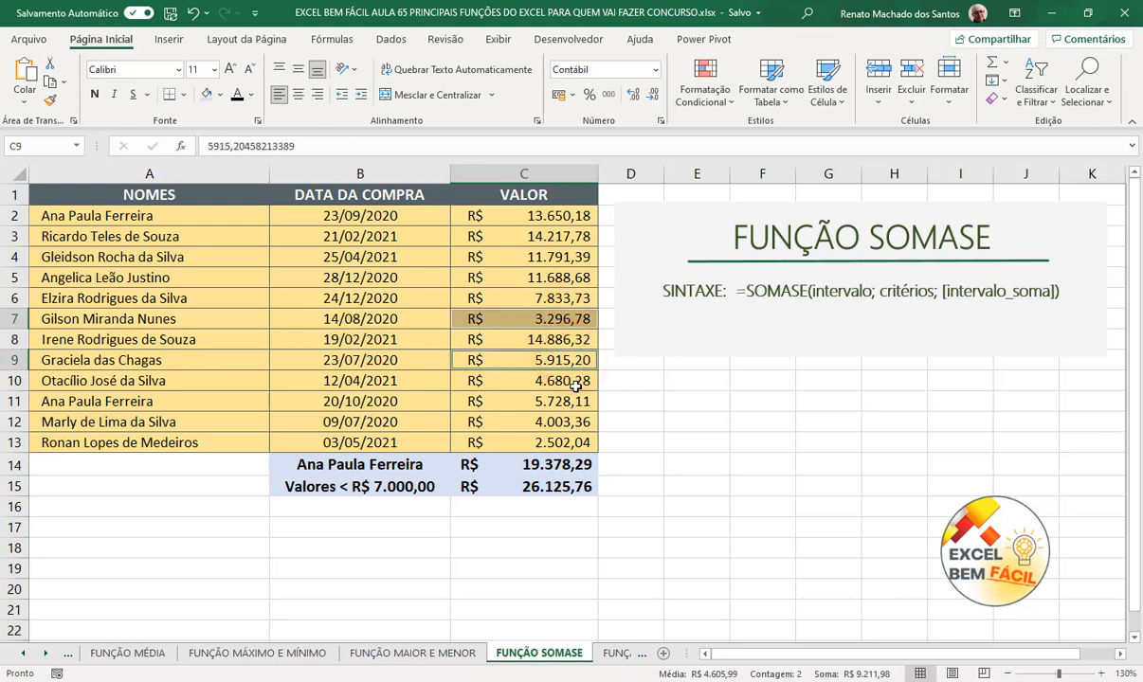
left_click(576, 383, "ctrl")
left_click(582, 403, "ctrl")
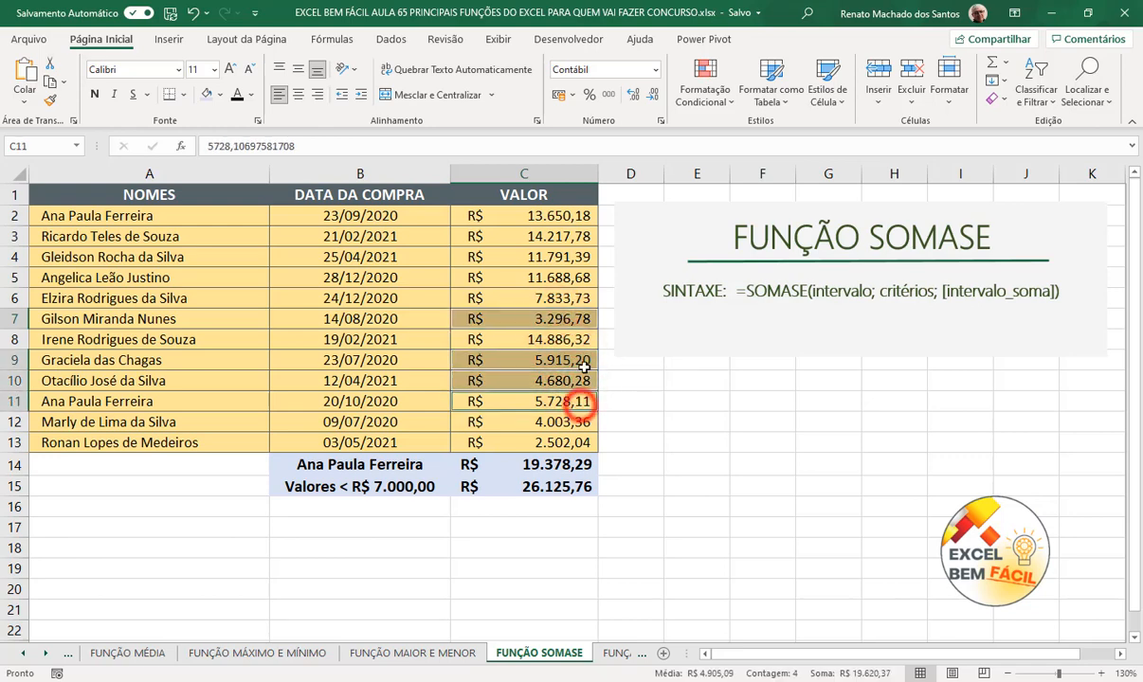
left_click(559, 421, "ctrl")
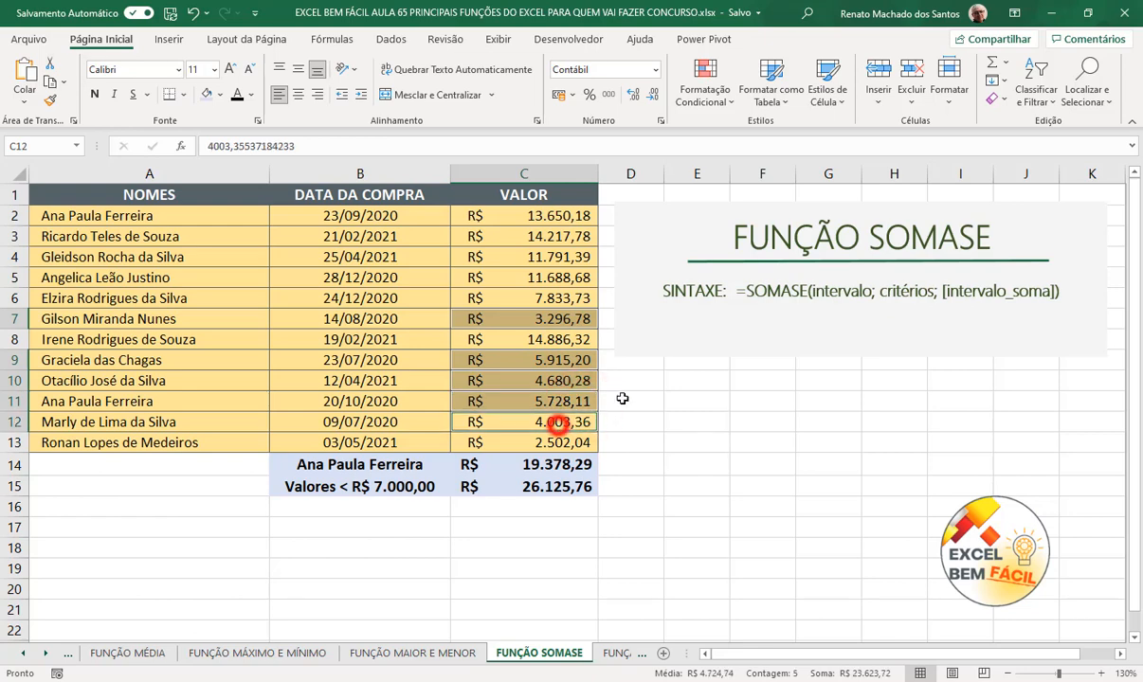
left_click(559, 443, "ctrl")
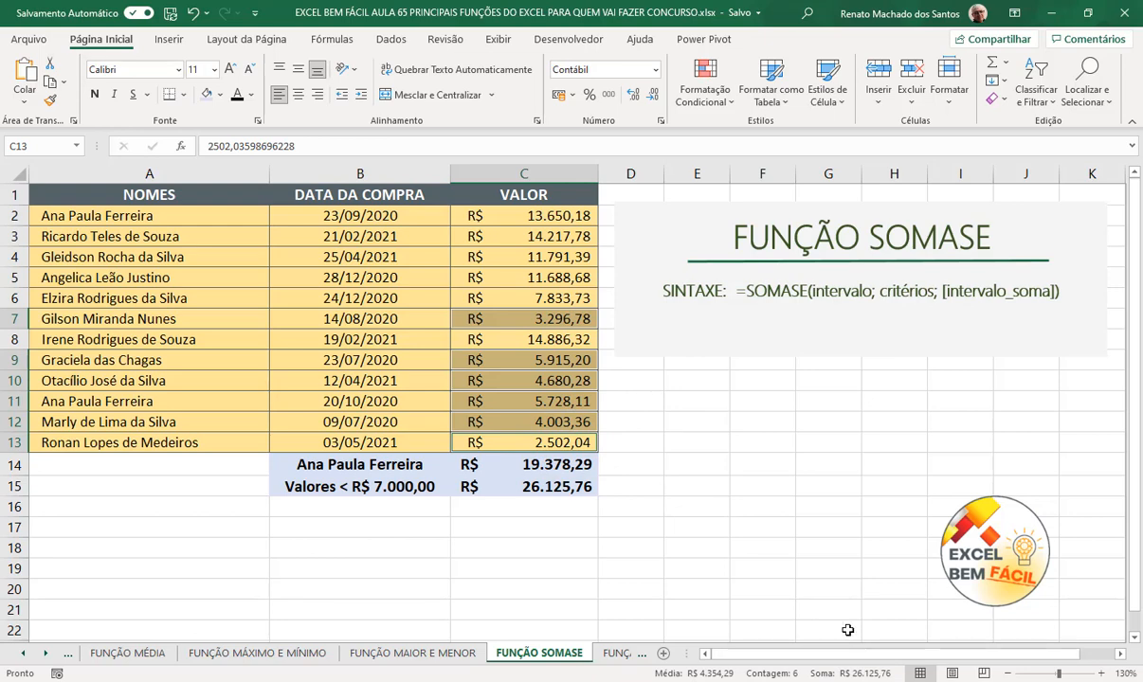
left_click(633, 508)
left_click(574, 487)
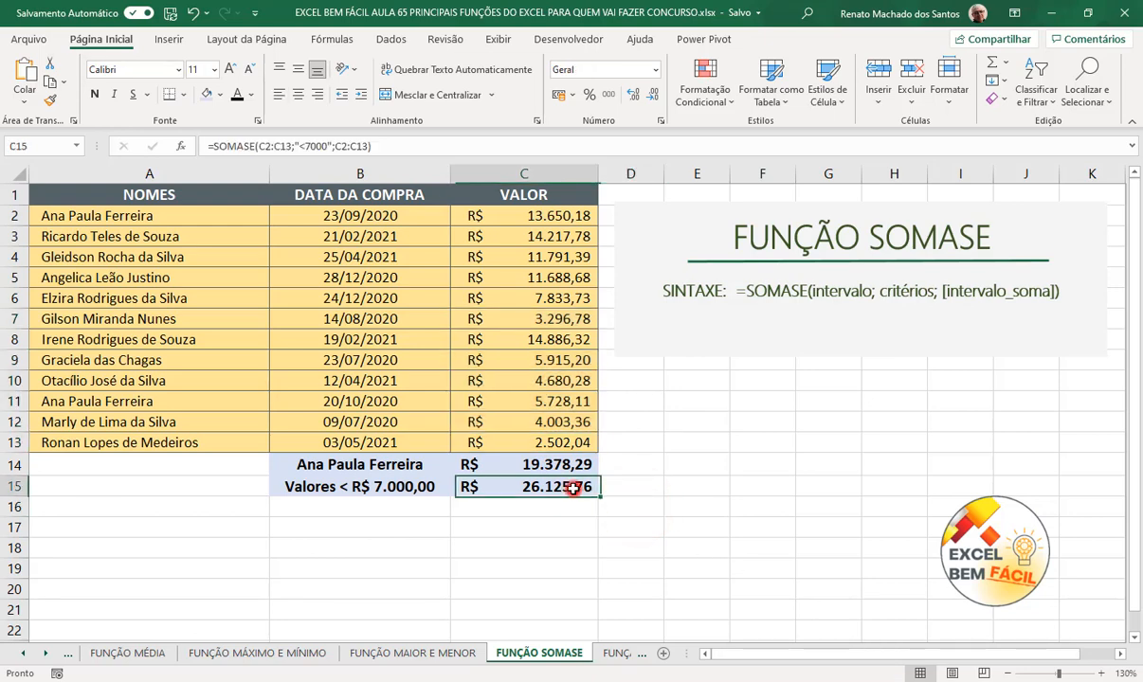
double_click(575, 486)
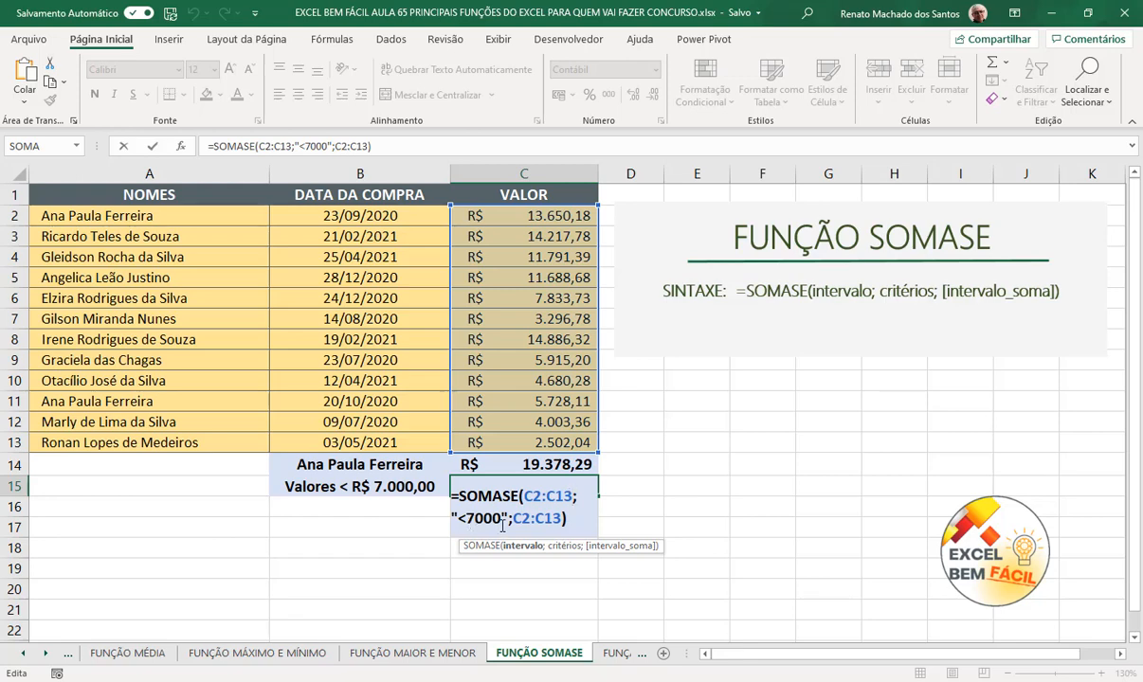
key("Escape")
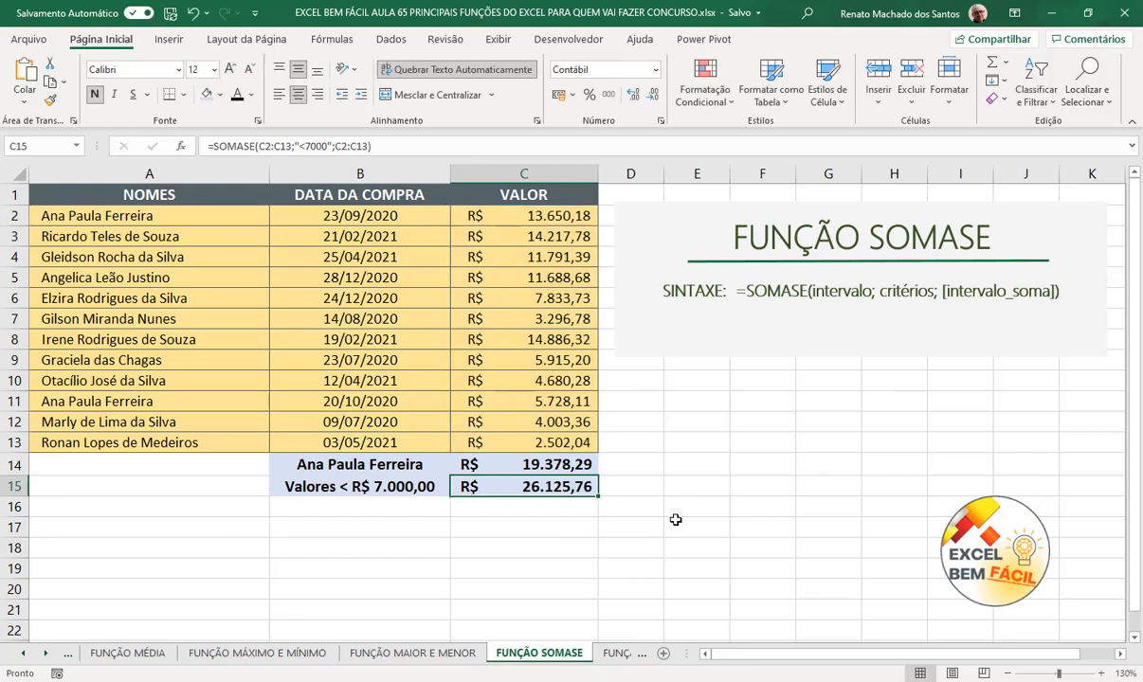
left_click(673, 509)
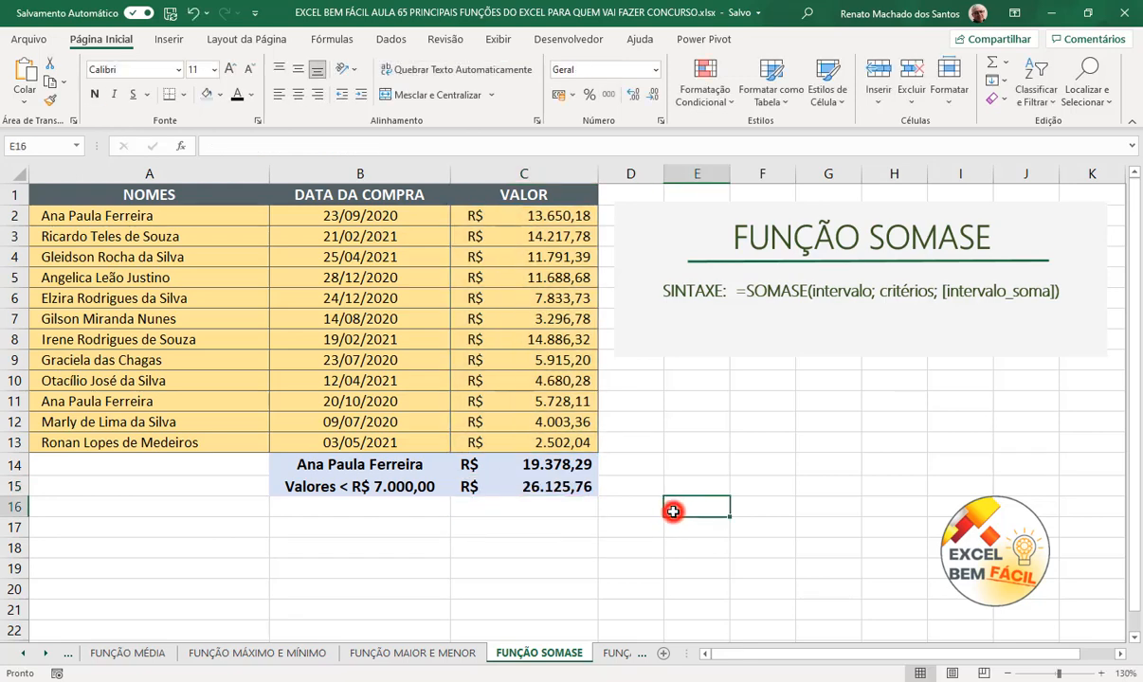
Step: Try the criterion ">7000" in the SOMASE formula in C15, and undo the change
left_click(556, 489)
double_click(555, 489)
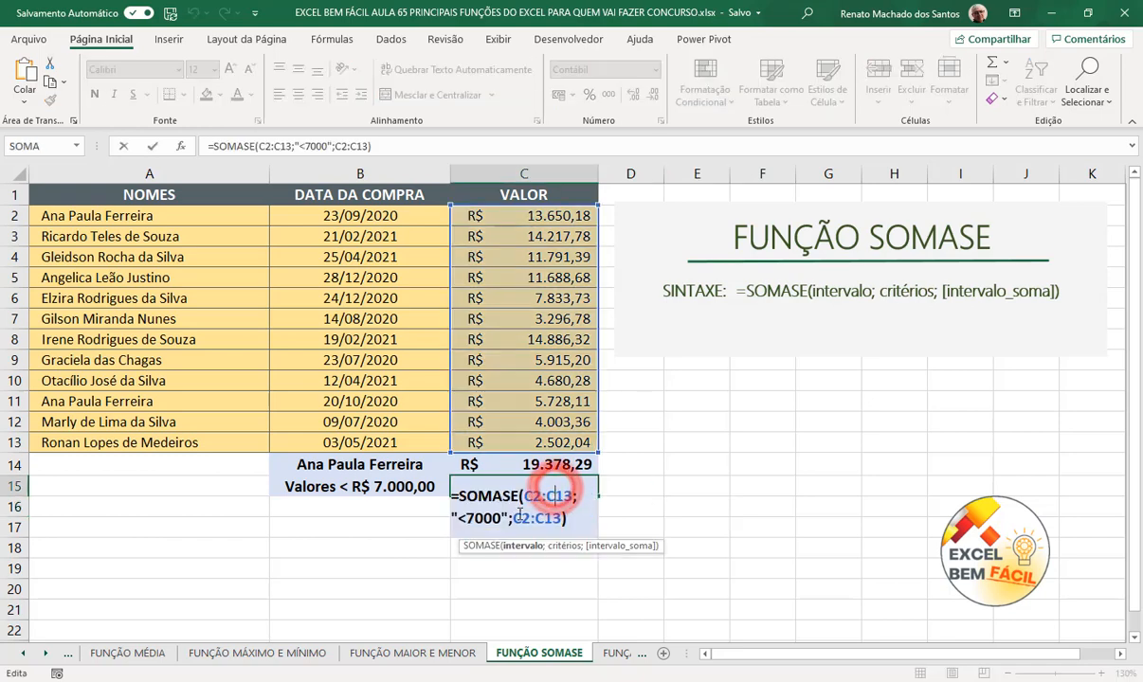
left_click(463, 519)
key("BackSpace")
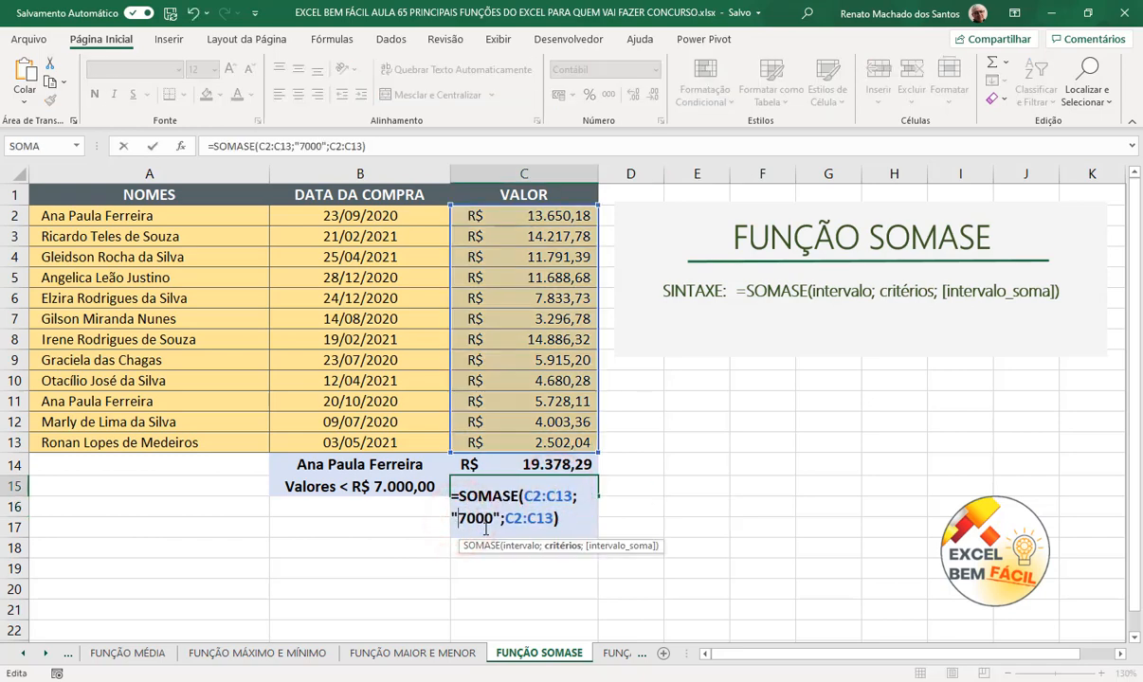
type(">")
key("Return")
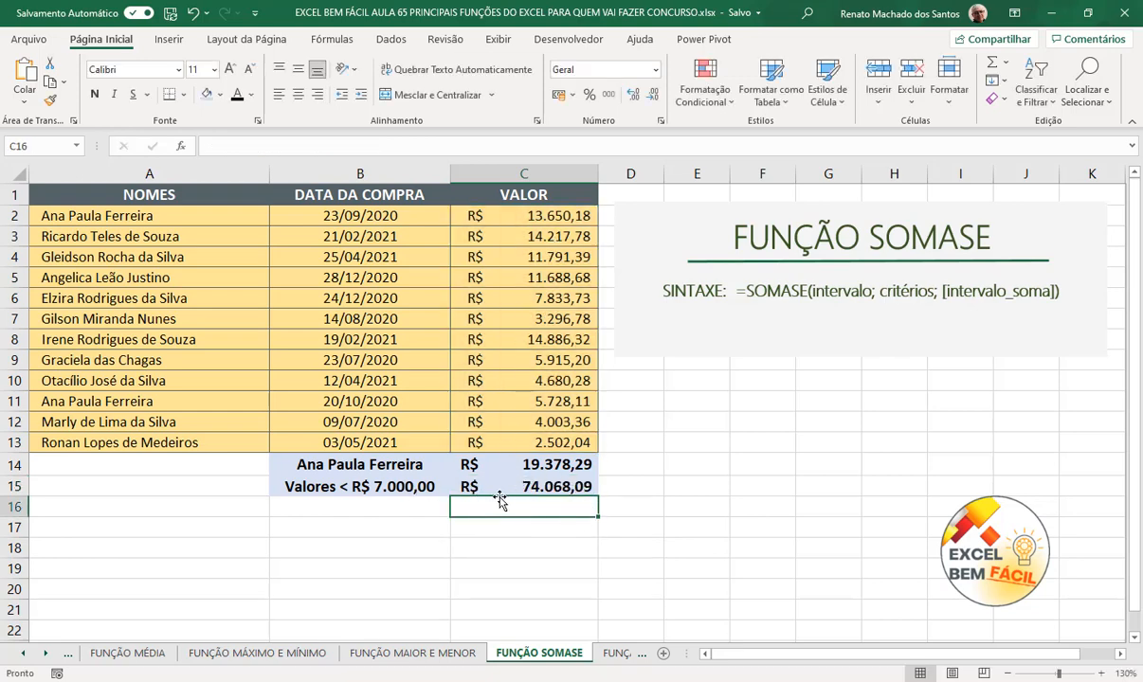
left_click(517, 484)
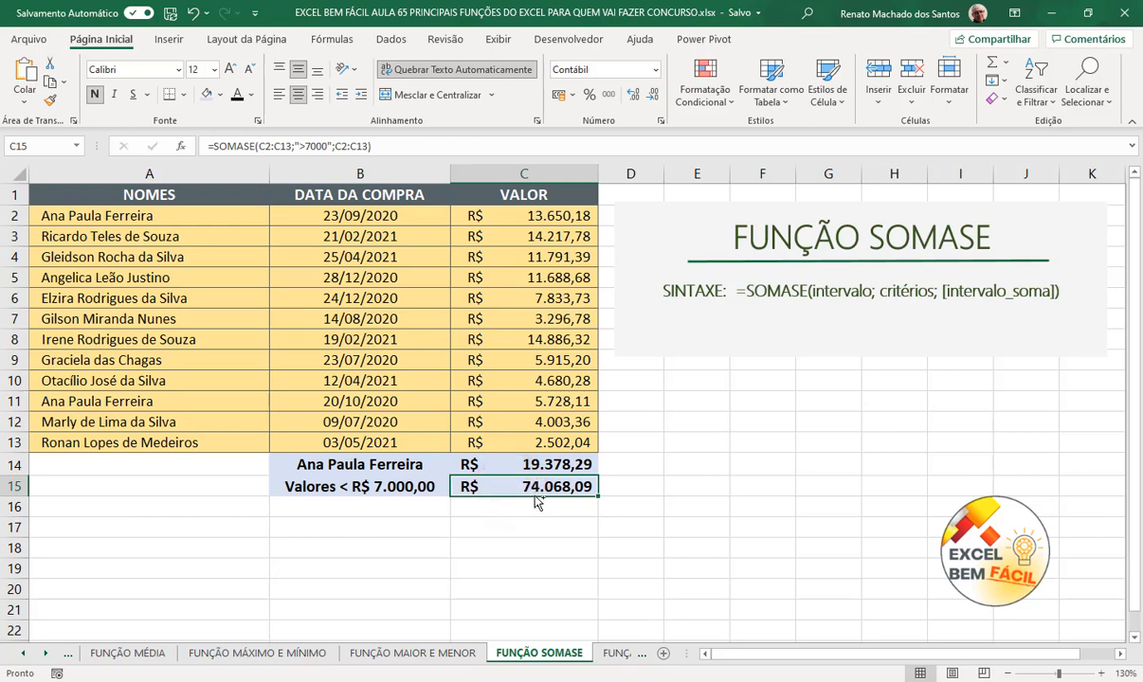
key("ctrl+z")
left_click_drag(720, 488, 725, 505)
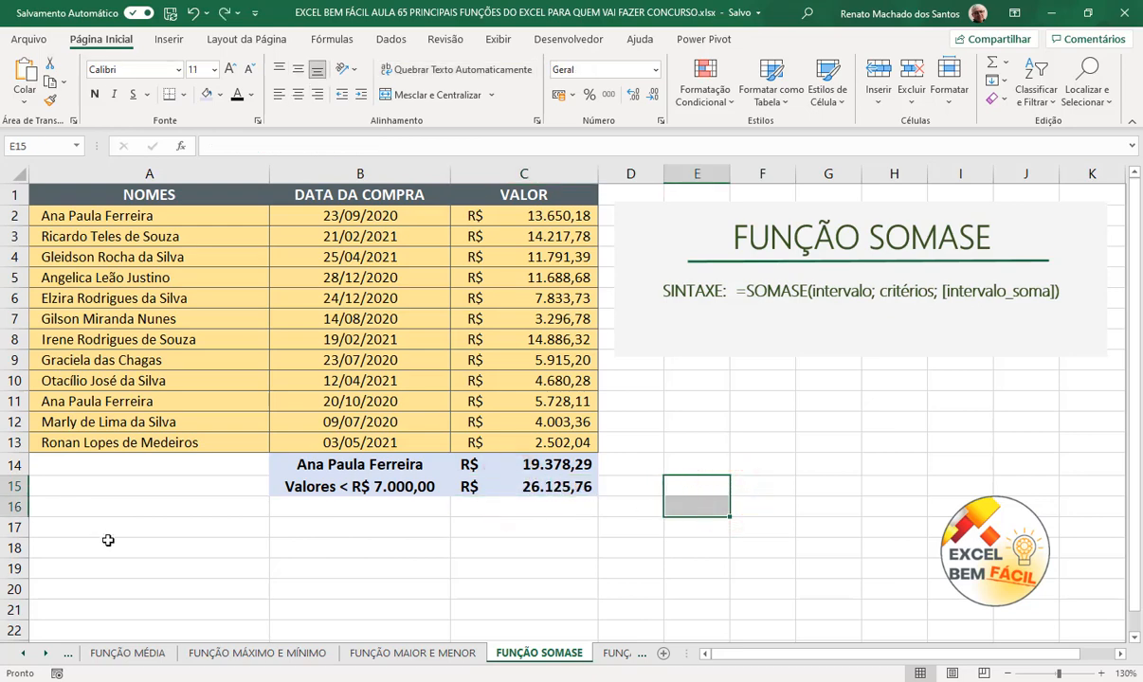
Step: On the FUNÇÃO CONT.SE sheet, enter =CONT.SE(A2:A13;B14) in cell C14 to count the purchases of the customer named in B14
left_click(618, 654)
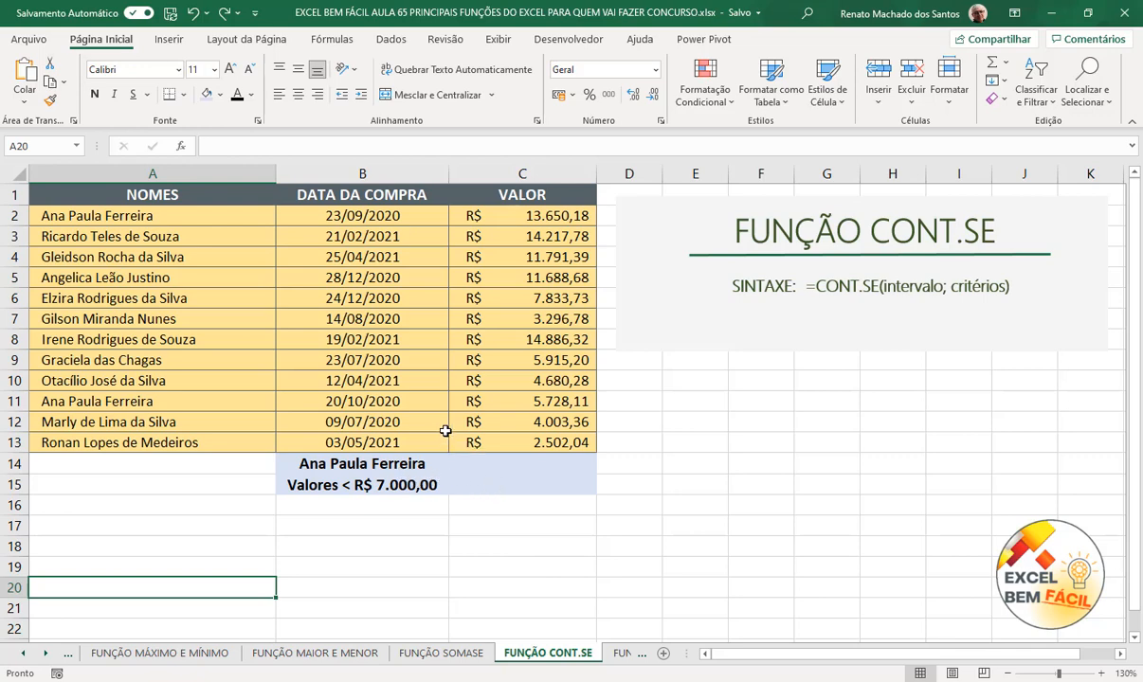
left_click(499, 465)
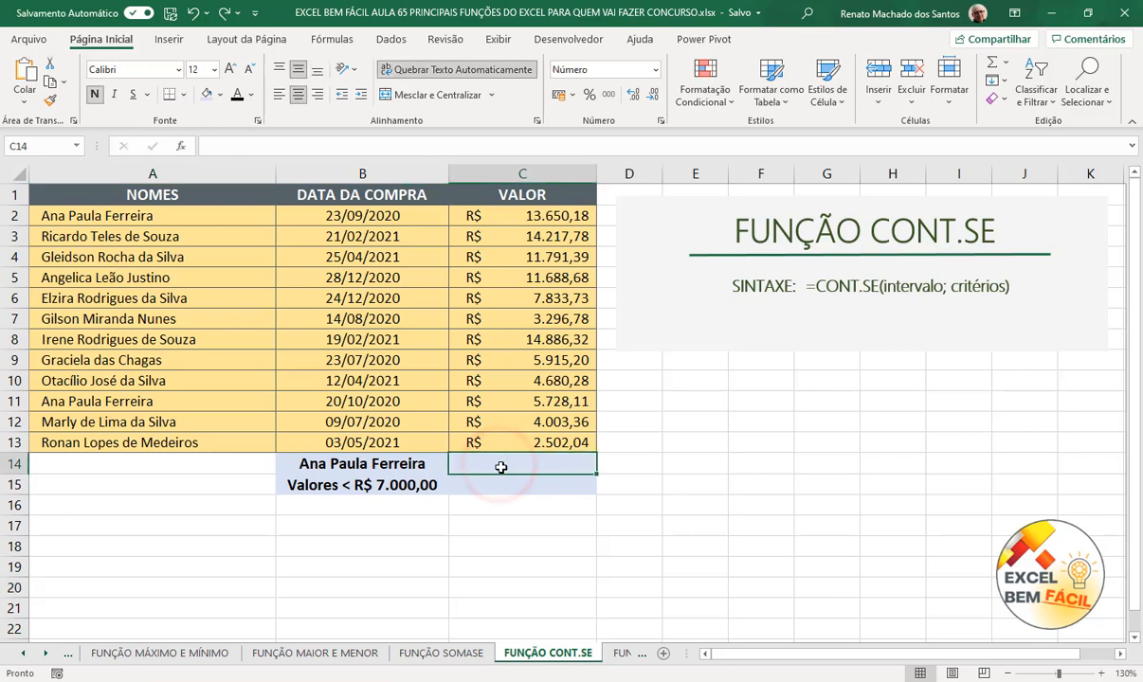
type("=CONT")
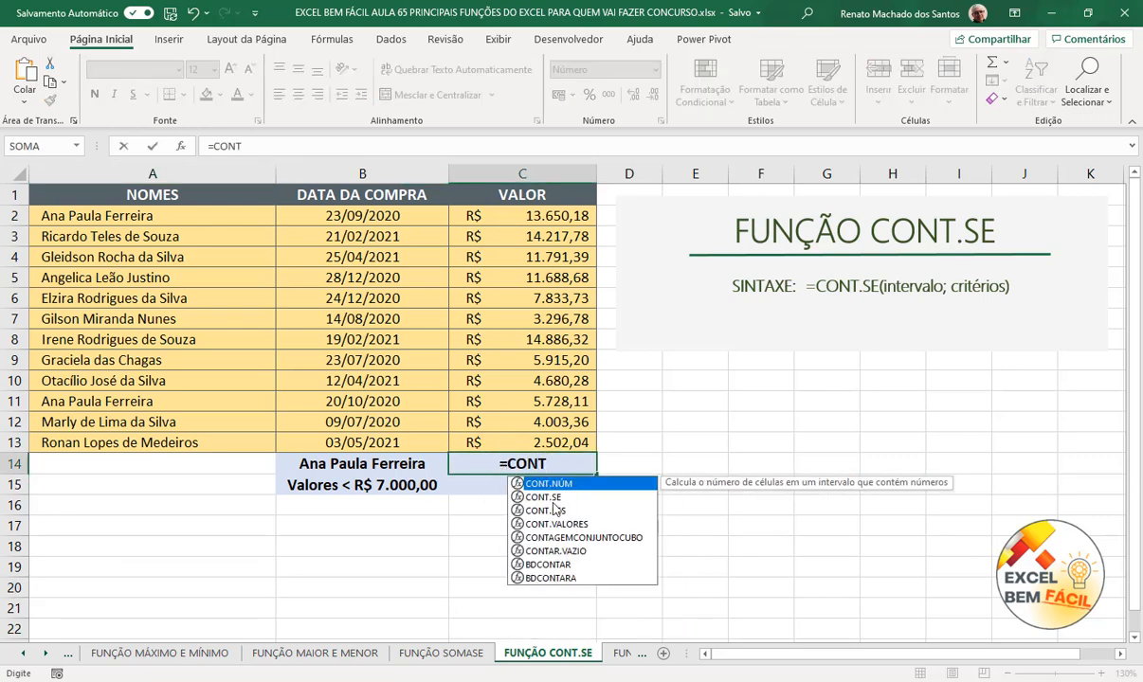
double_click(558, 496)
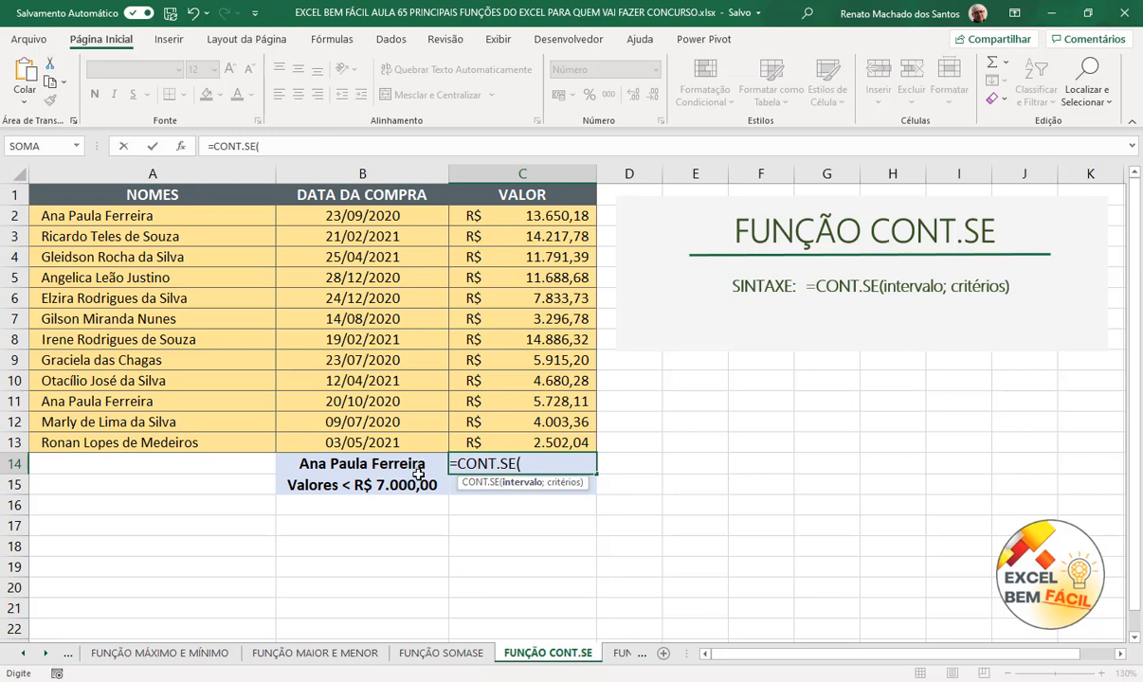
left_click_drag(199, 216, 205, 435)
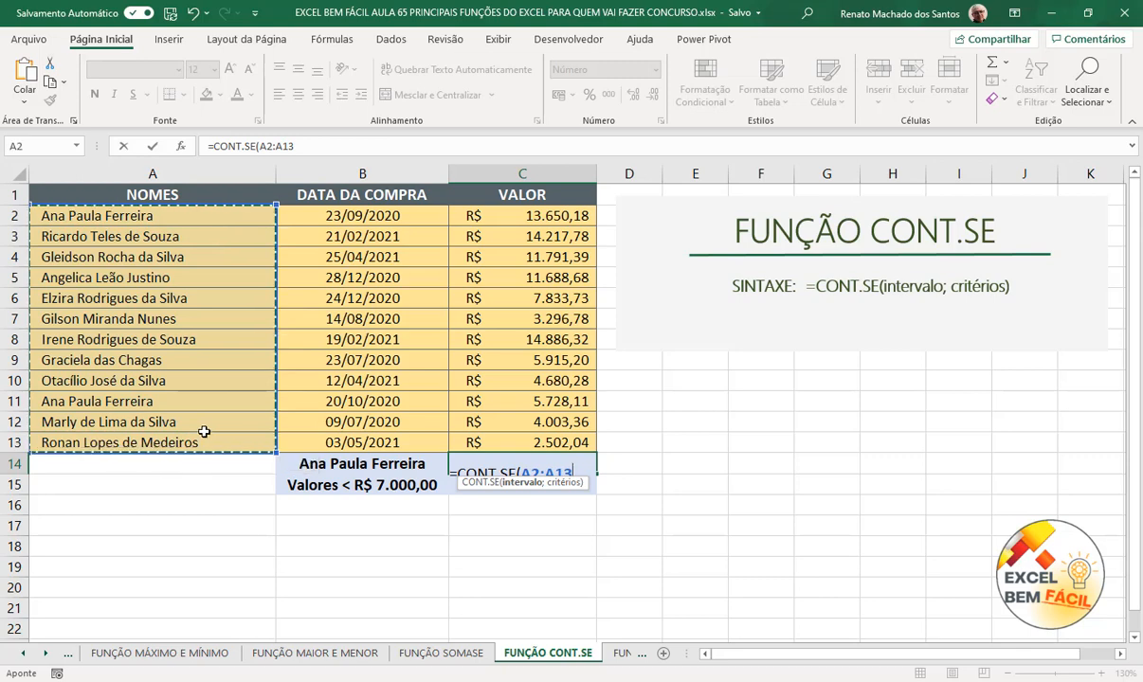
type(";")
left_click(367, 465)
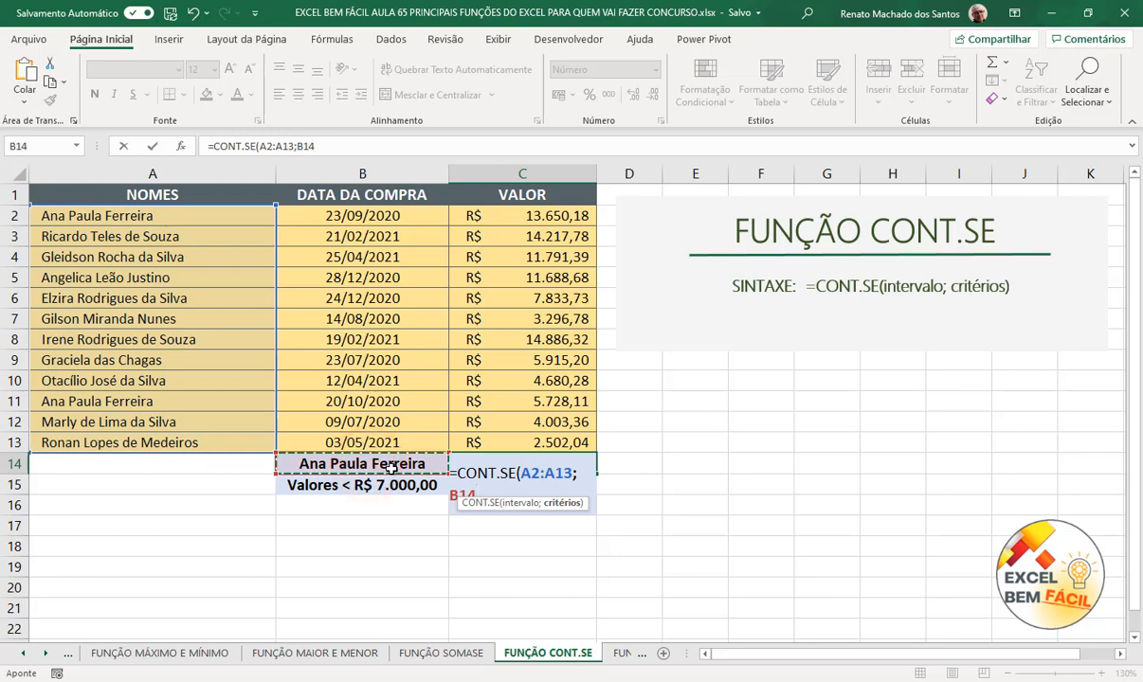
type(")")
key("Return")
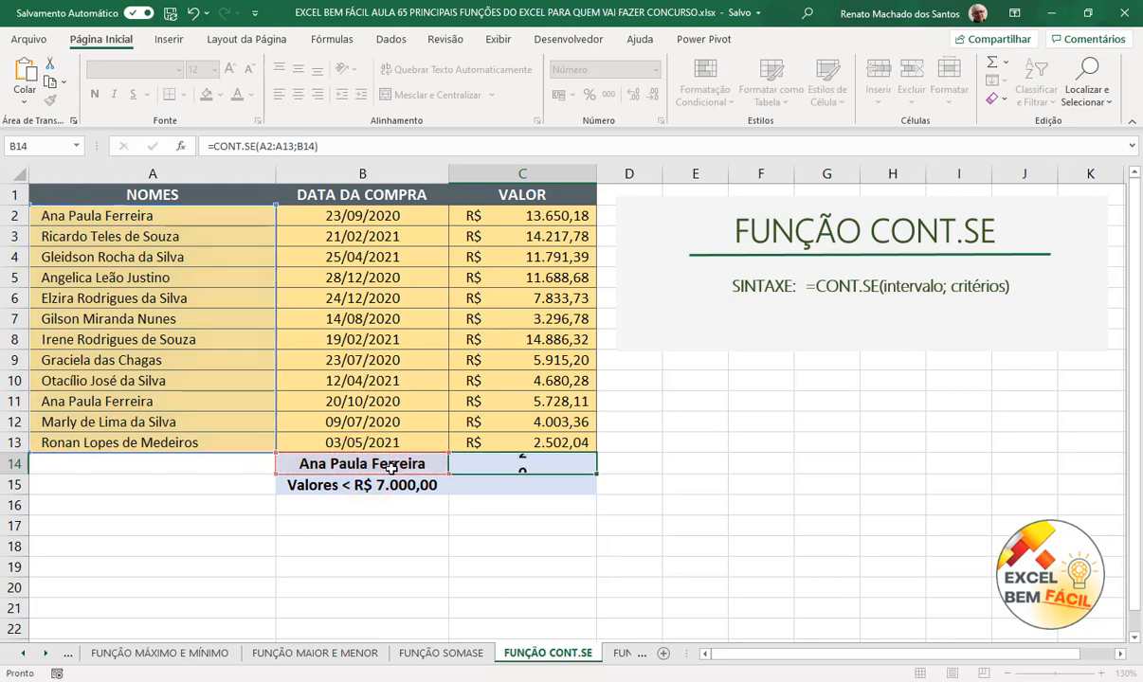
Step: Check the C14 count against the matching customer names in A2 and A11
left_click(569, 464)
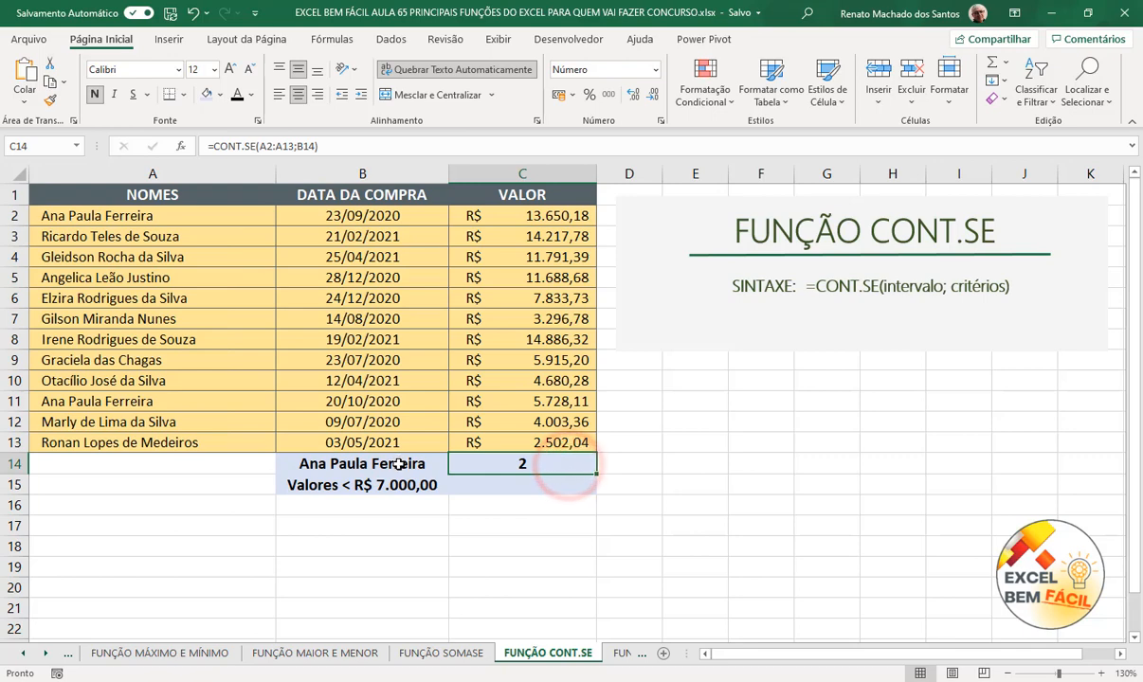
left_click(190, 212)
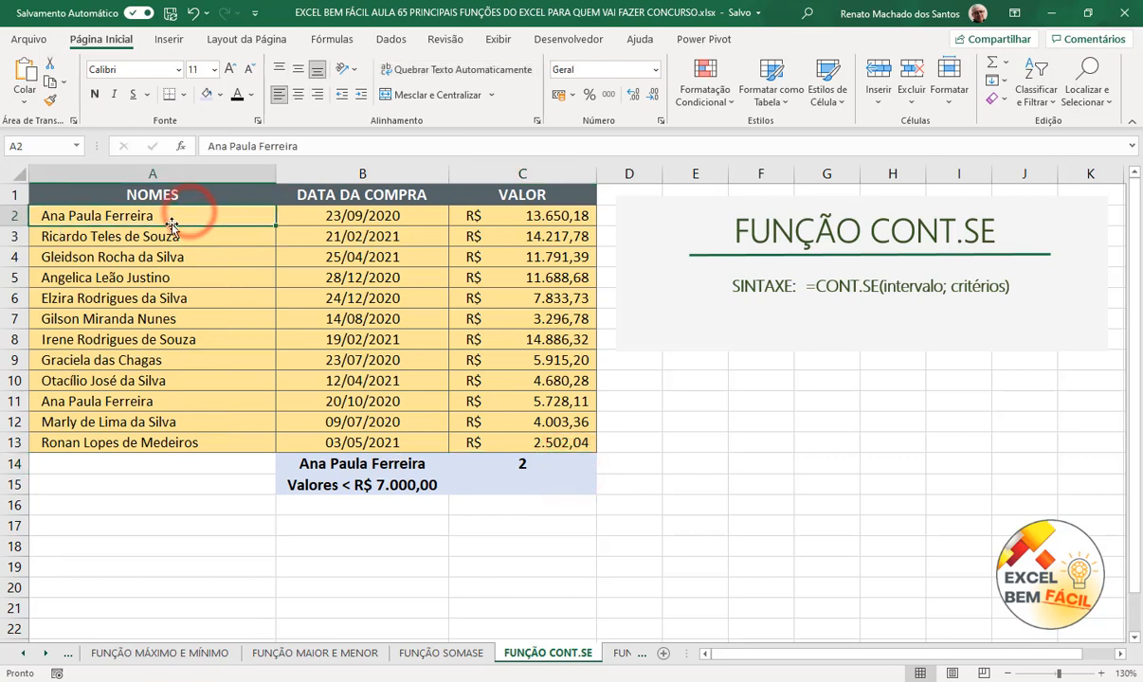
left_click(178, 407, "shift")
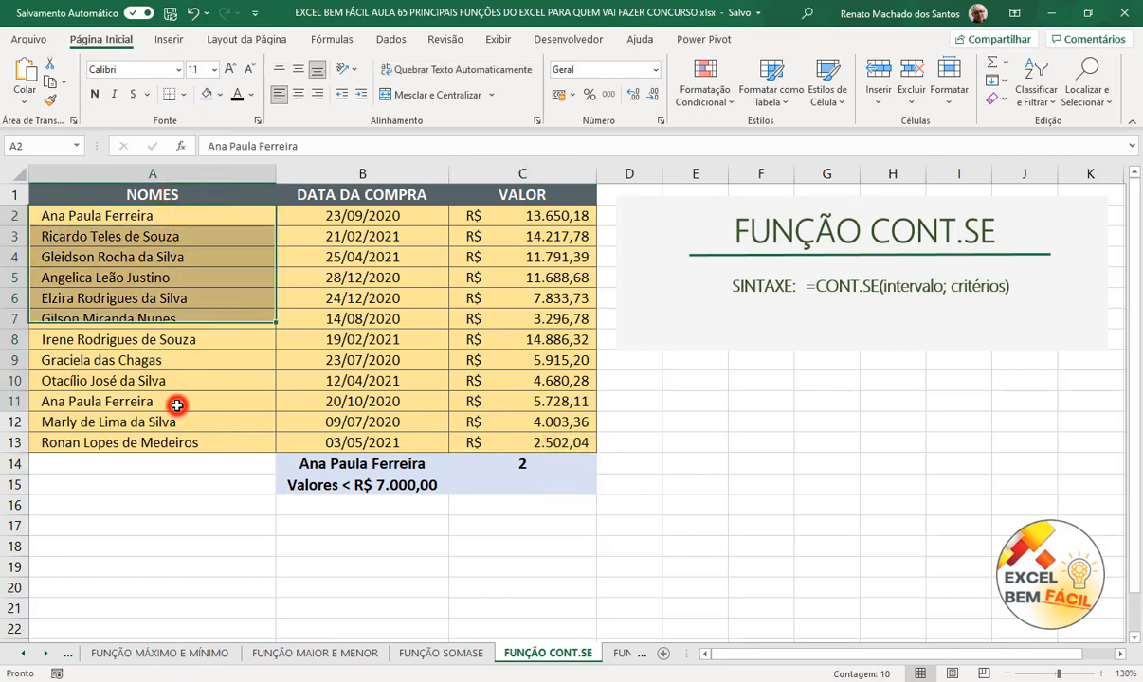
left_click(191, 217)
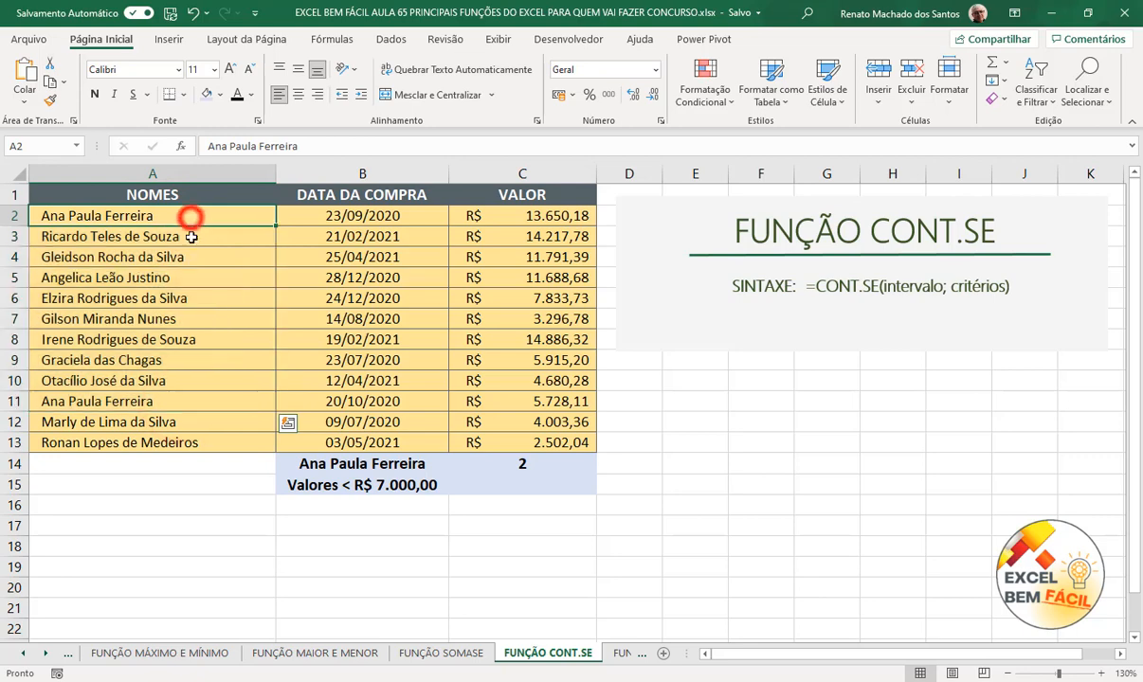
left_click(191, 401, "ctrl")
left_click(487, 462)
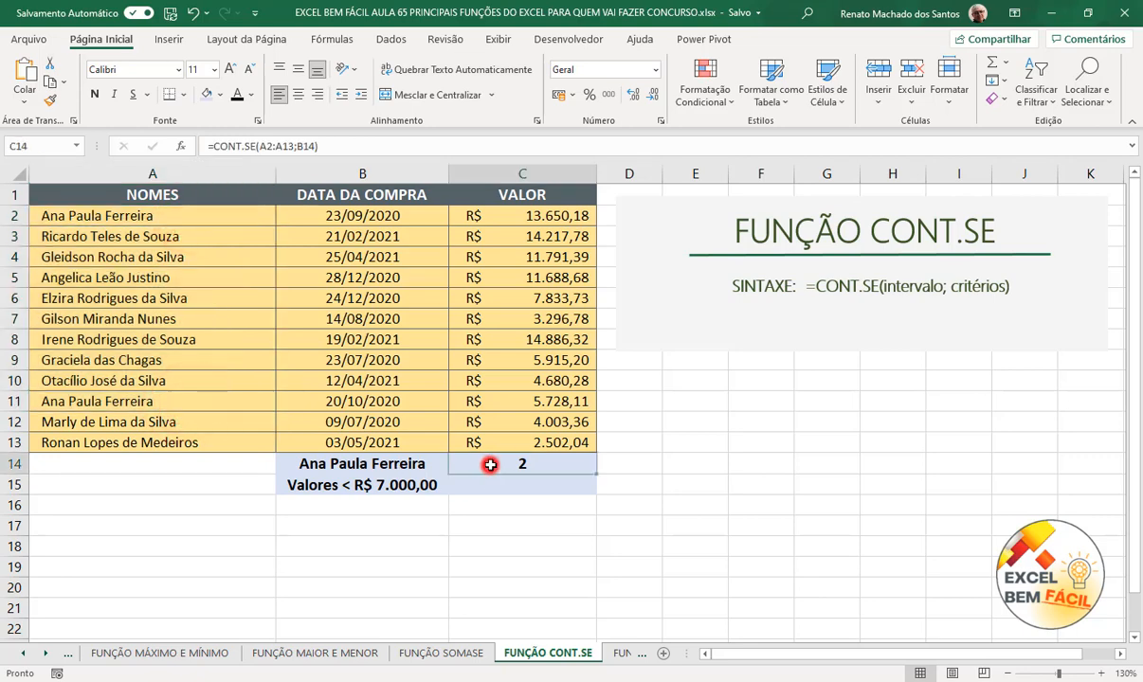
left_click(740, 447)
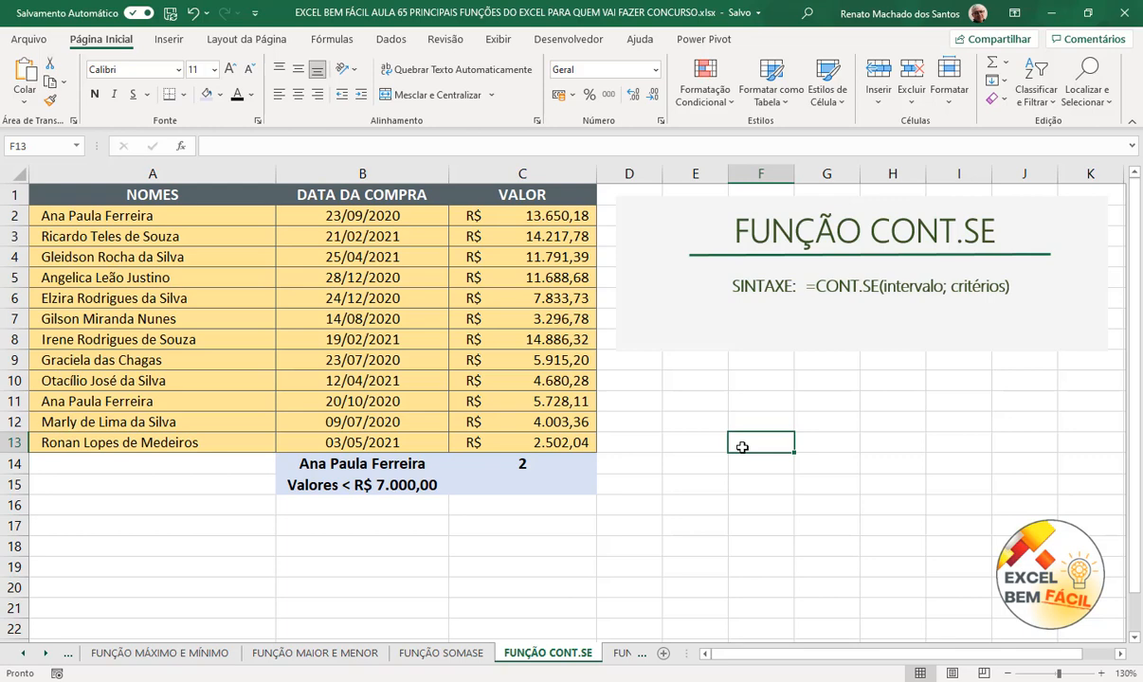
Step: Enter the formula =CONT.SE(C2:C13;"<7000") in cell C15 to count the purchases below R$ 7.000,00
left_click(537, 484)
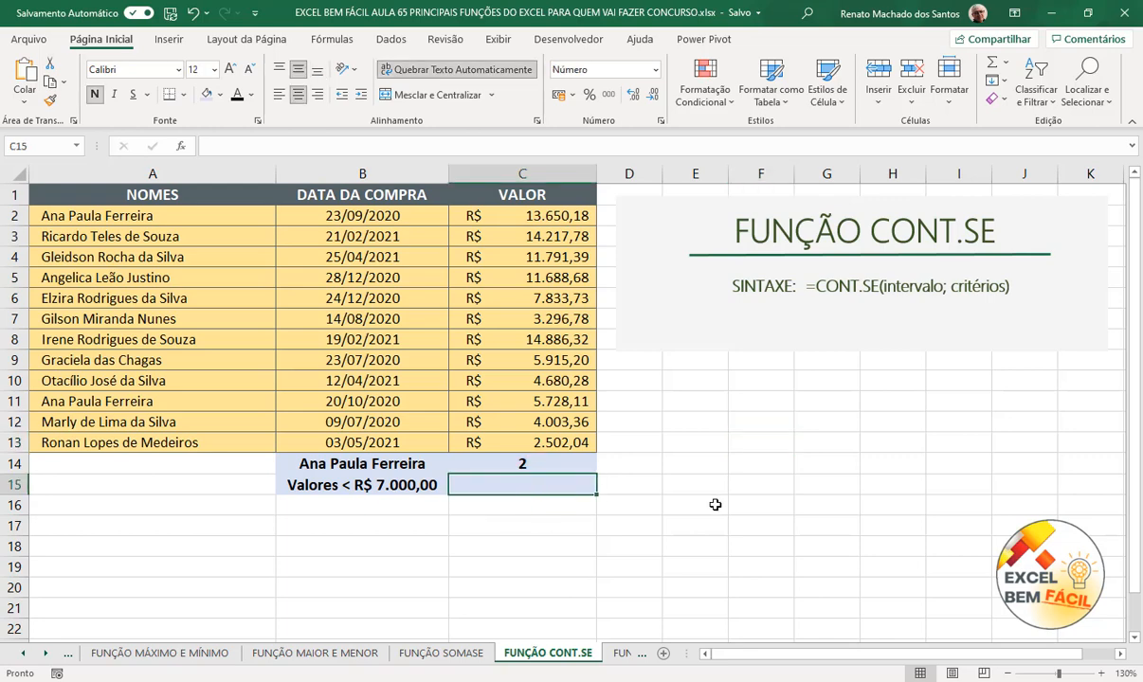
type("=CONT")
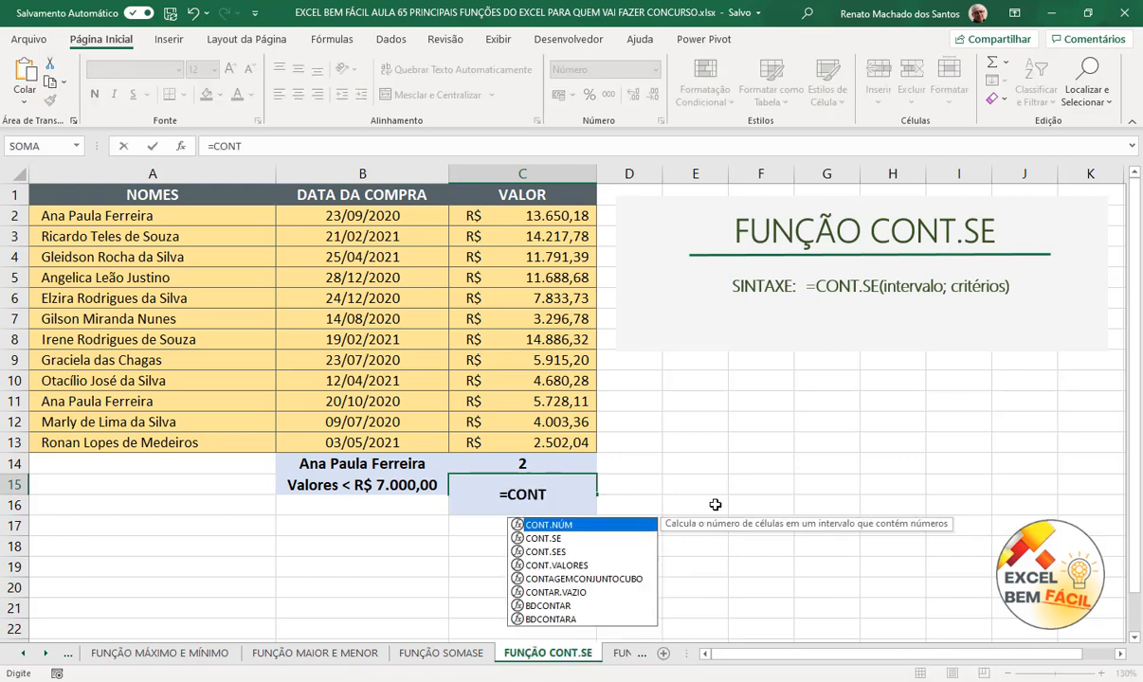
double_click(572, 538)
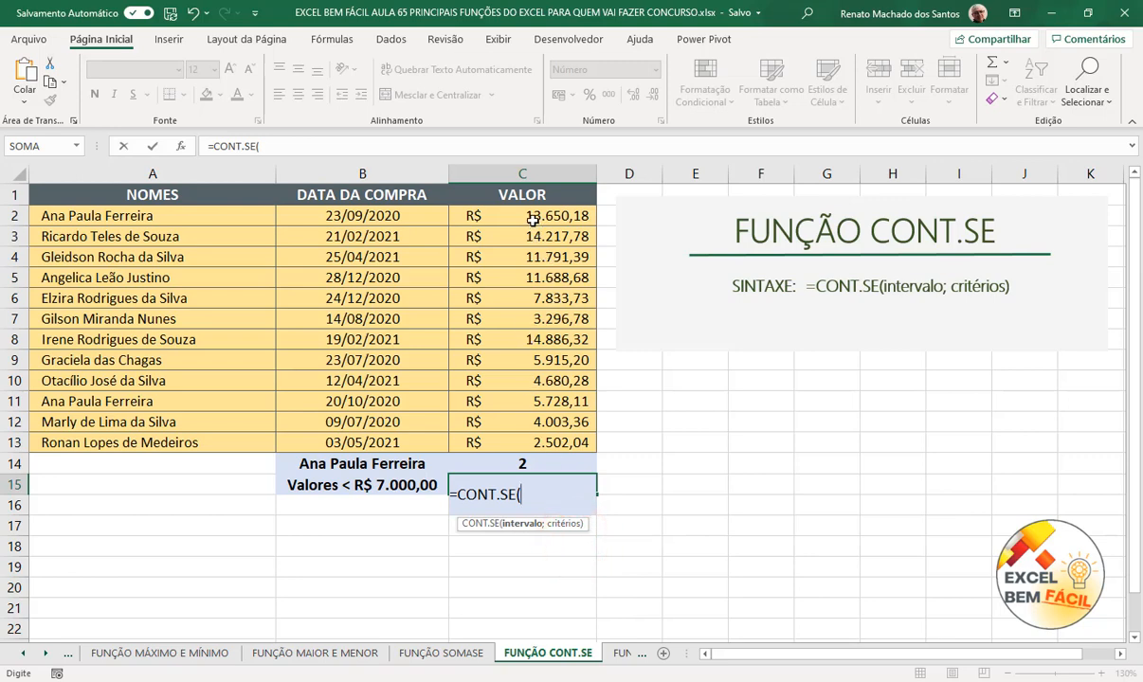
left_click_drag(535, 216, 534, 442)
type(";")
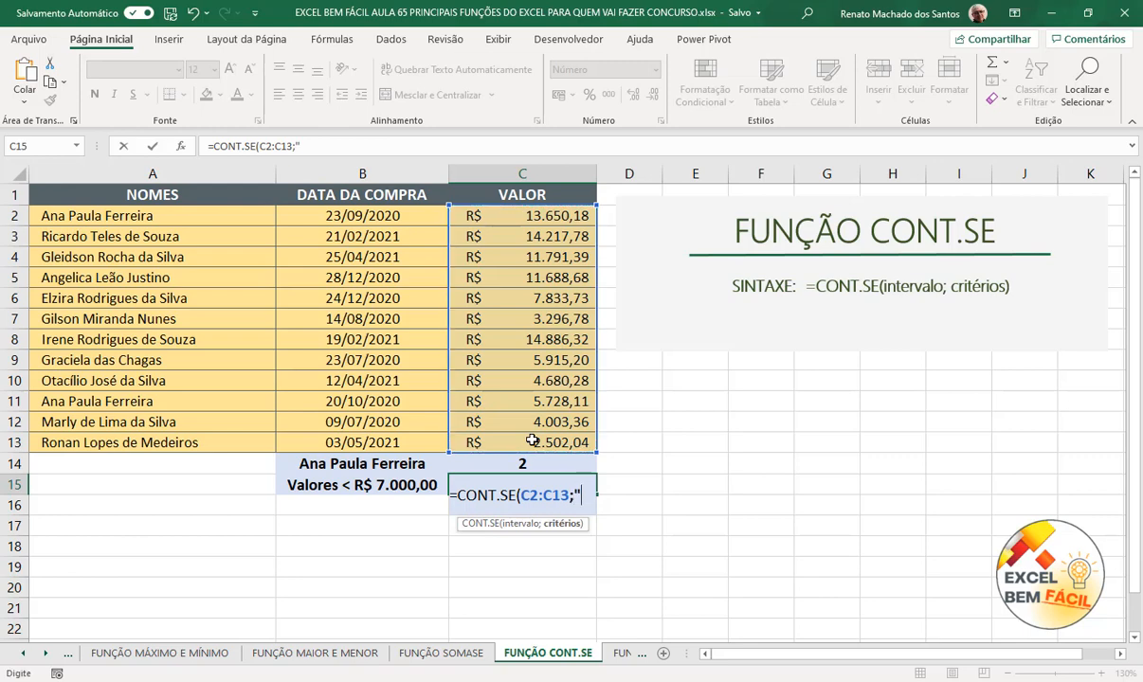
type("\"<")
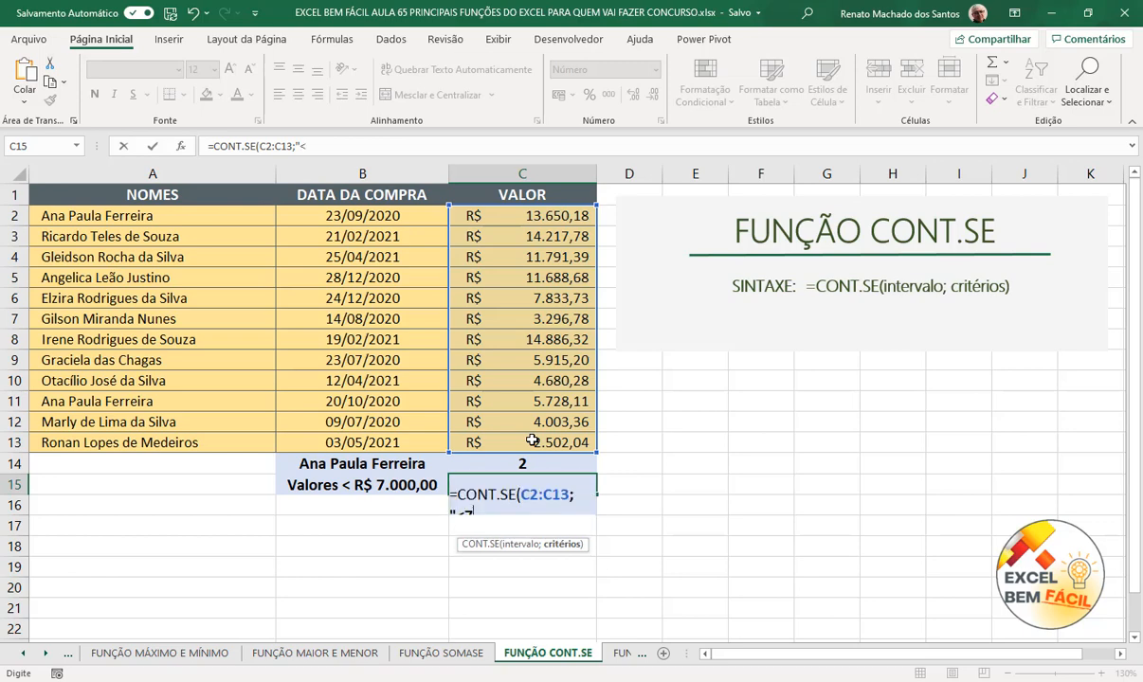
type("7000")
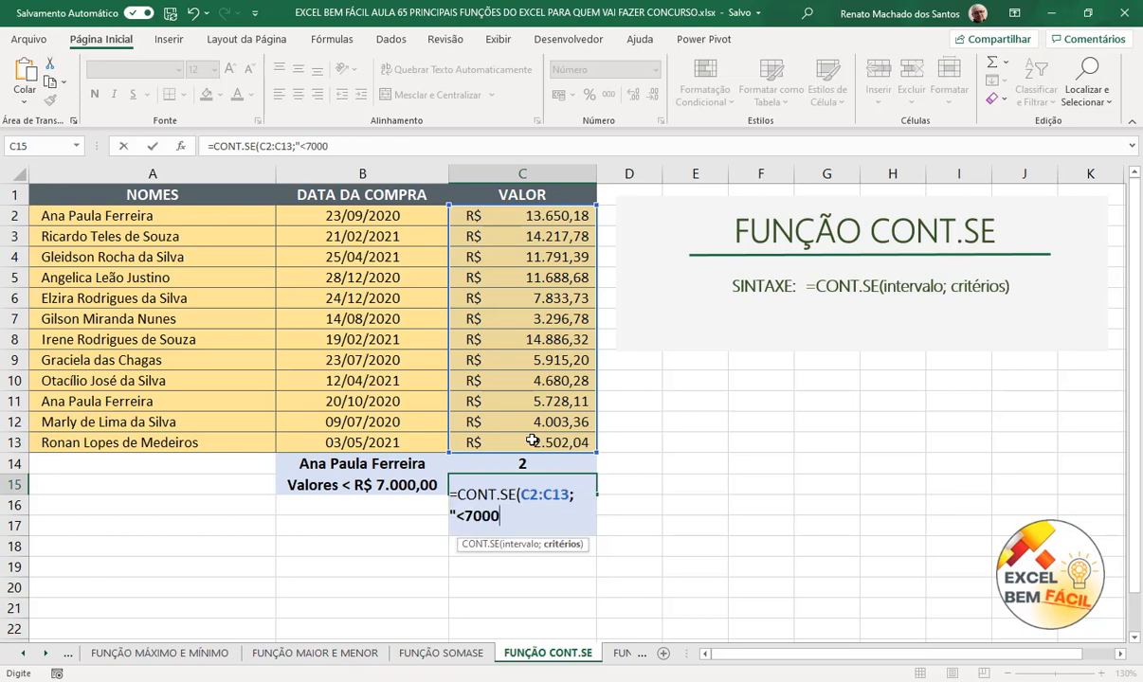
type("\")")
key("Return")
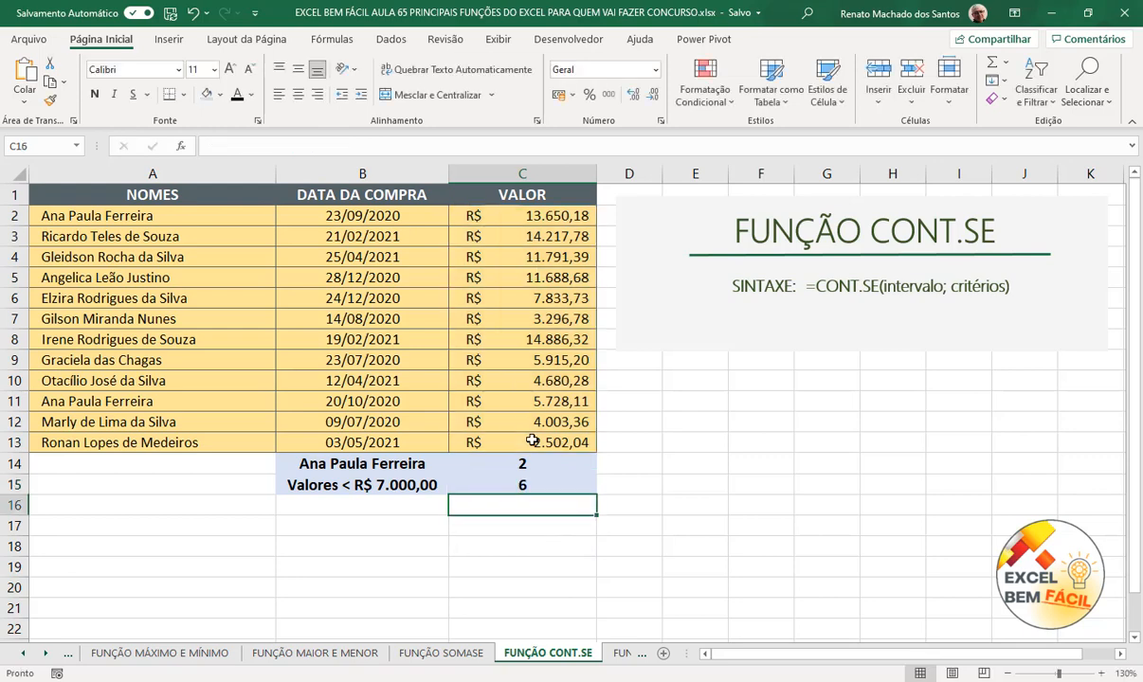
Step: Check the C15 count by selecting the values below 7000 in C7 and C9:C13
left_click(540, 485)
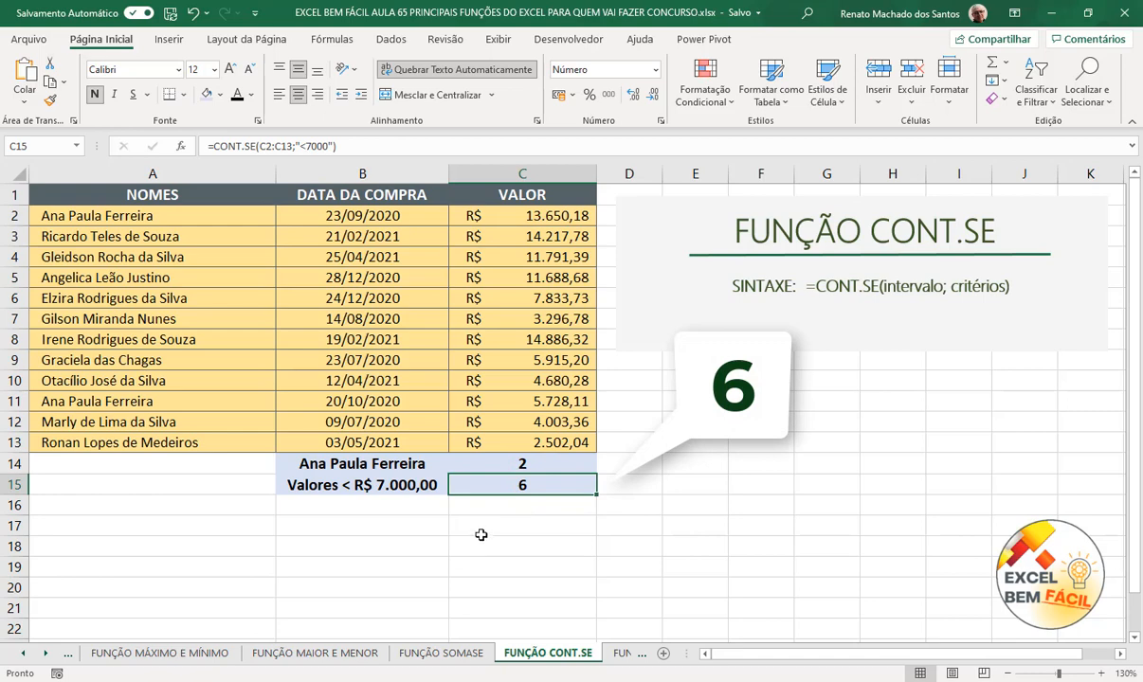
left_click(546, 318)
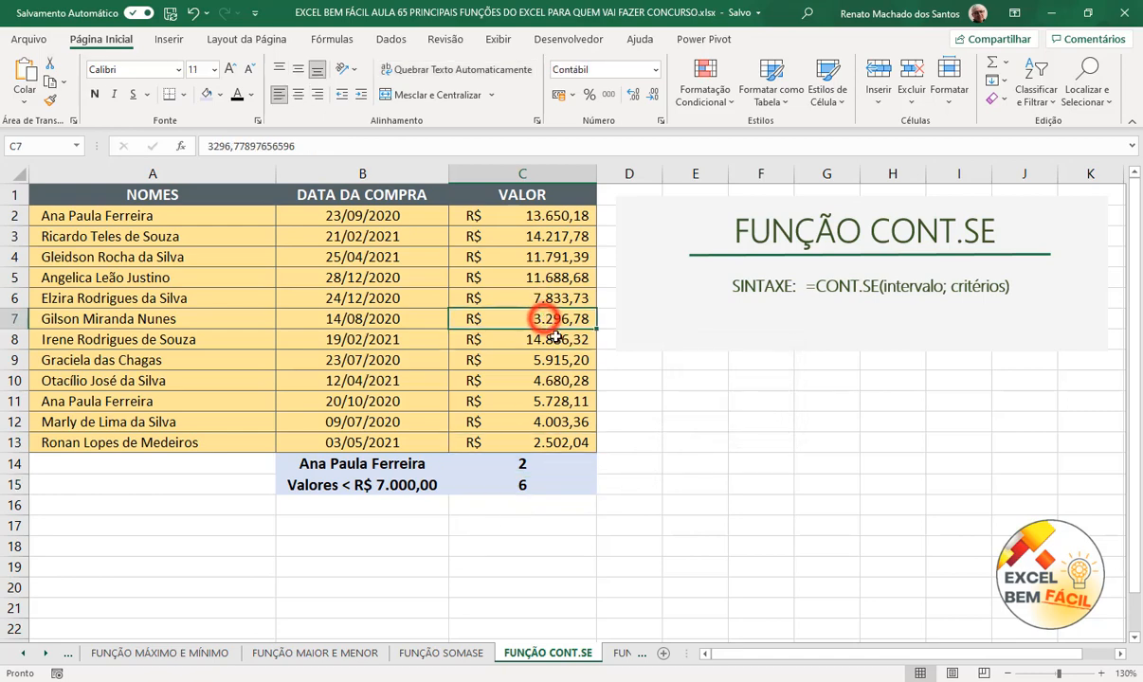
left_click(561, 361, "ctrl")
left_click(567, 380, "ctrl")
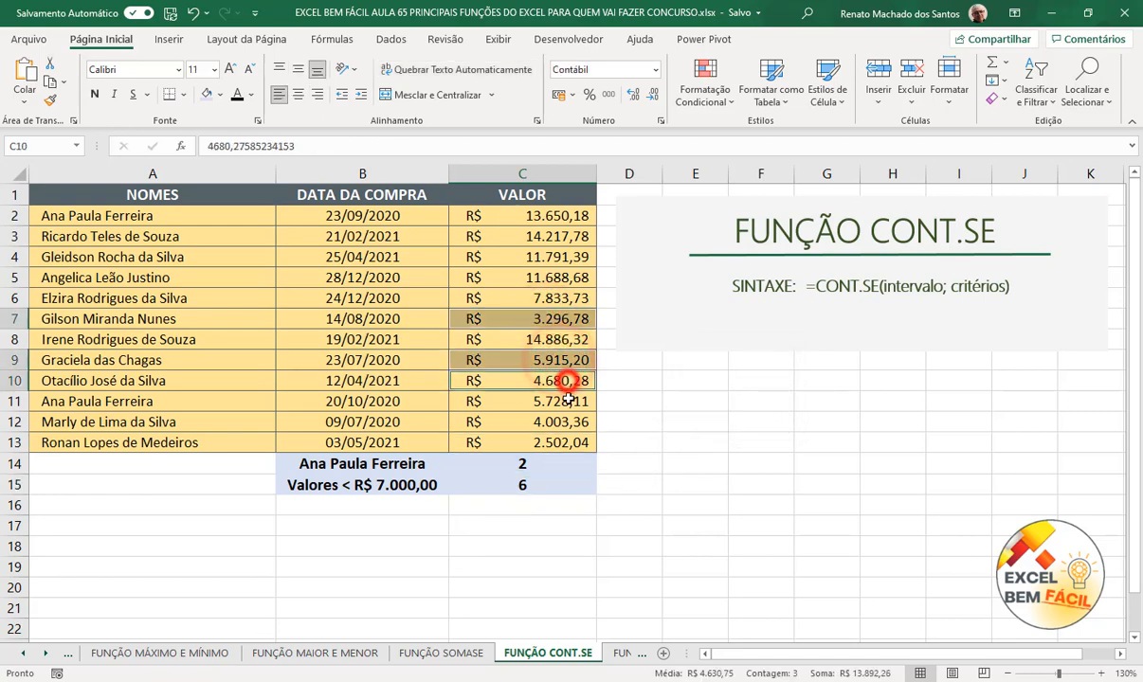
left_click(567, 401, "ctrl")
left_click(569, 423, "ctrl")
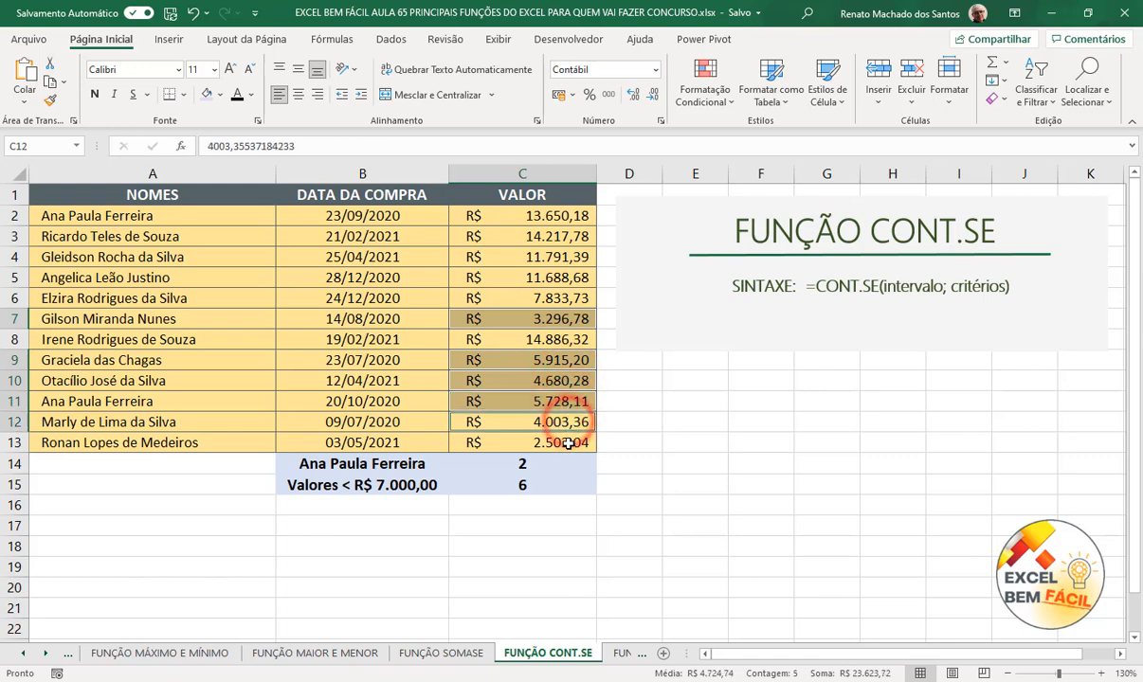
left_click(566, 442, "ctrl")
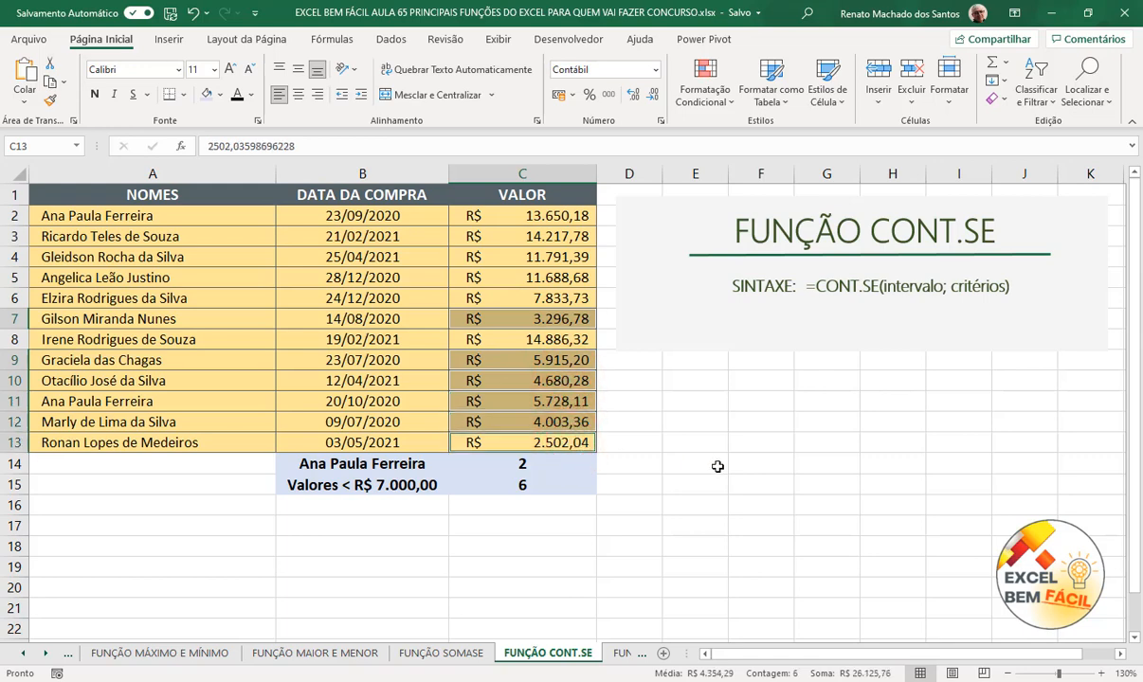
left_click(706, 461)
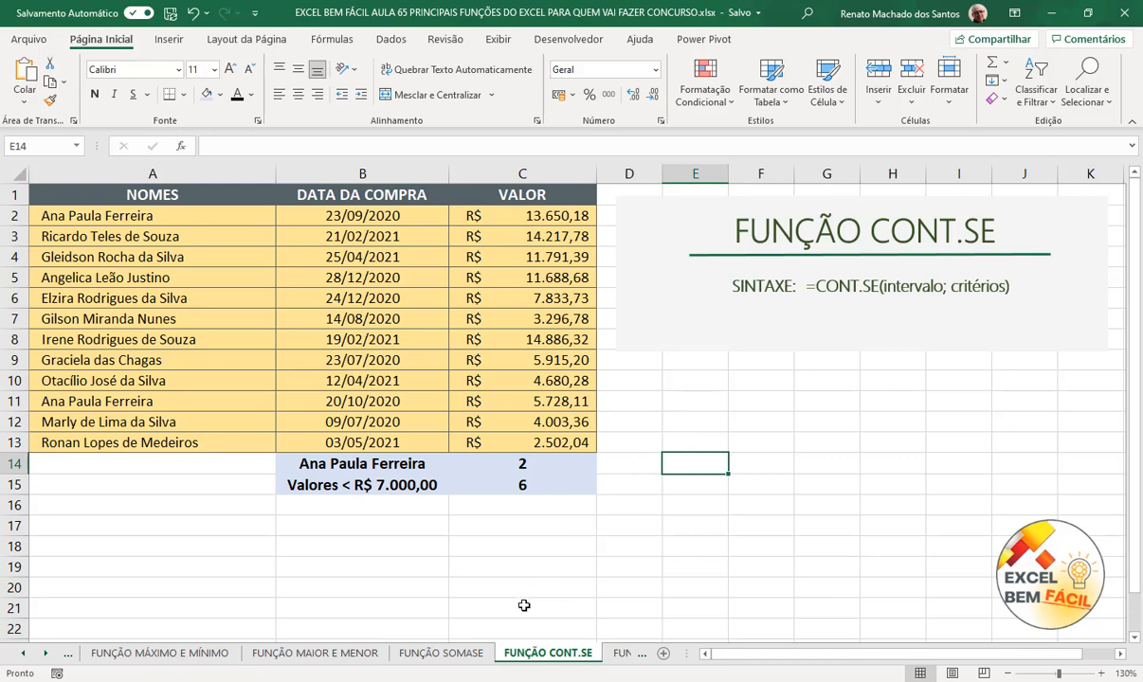
Step: On the FUNÇÃO CONT.VALORES sheet, enter =CONT.VALORES(C2:C13) in cell C14 to count the non-empty purchase values
left_click(621, 654)
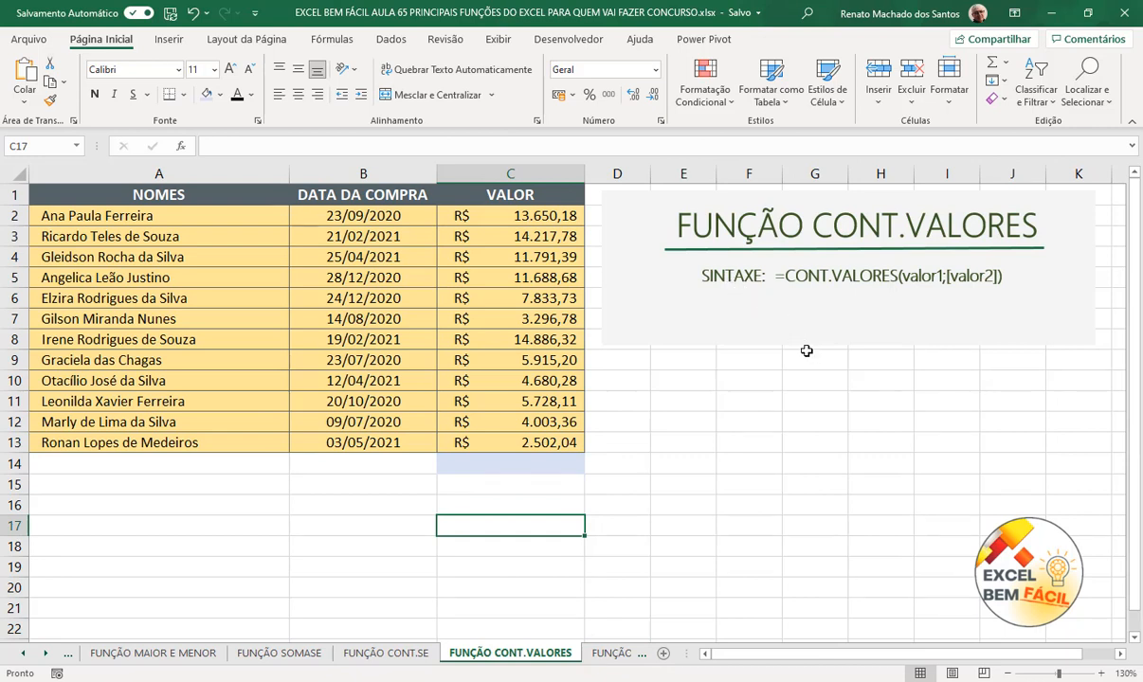
left_click(552, 460)
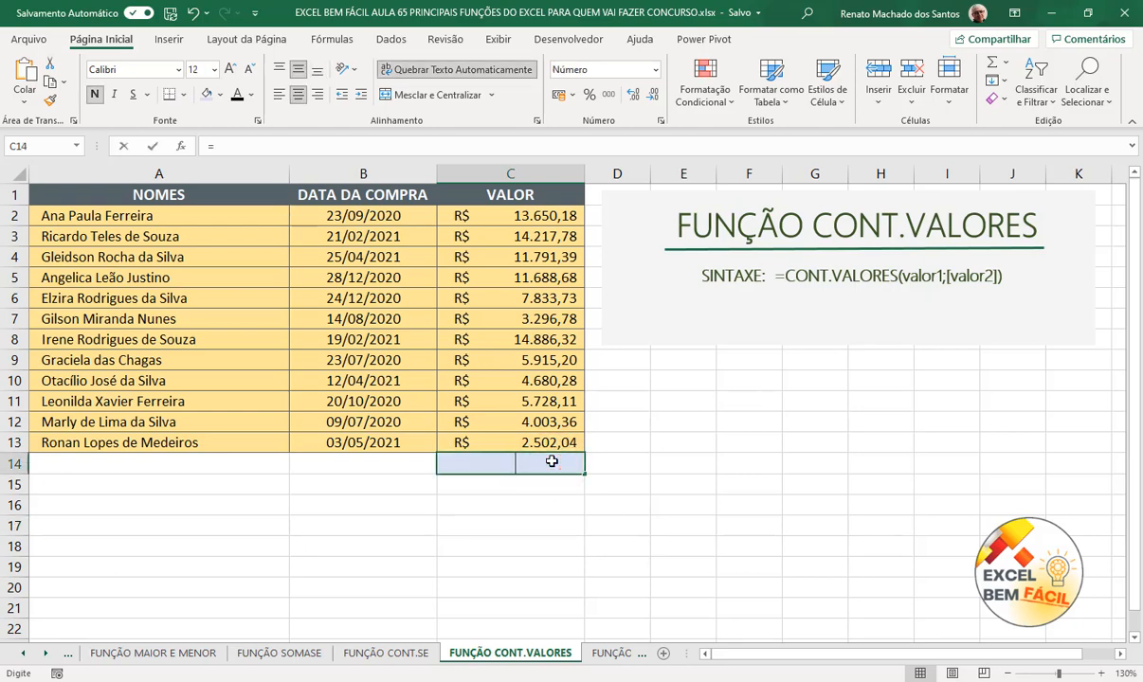
type("=CONT.VA")
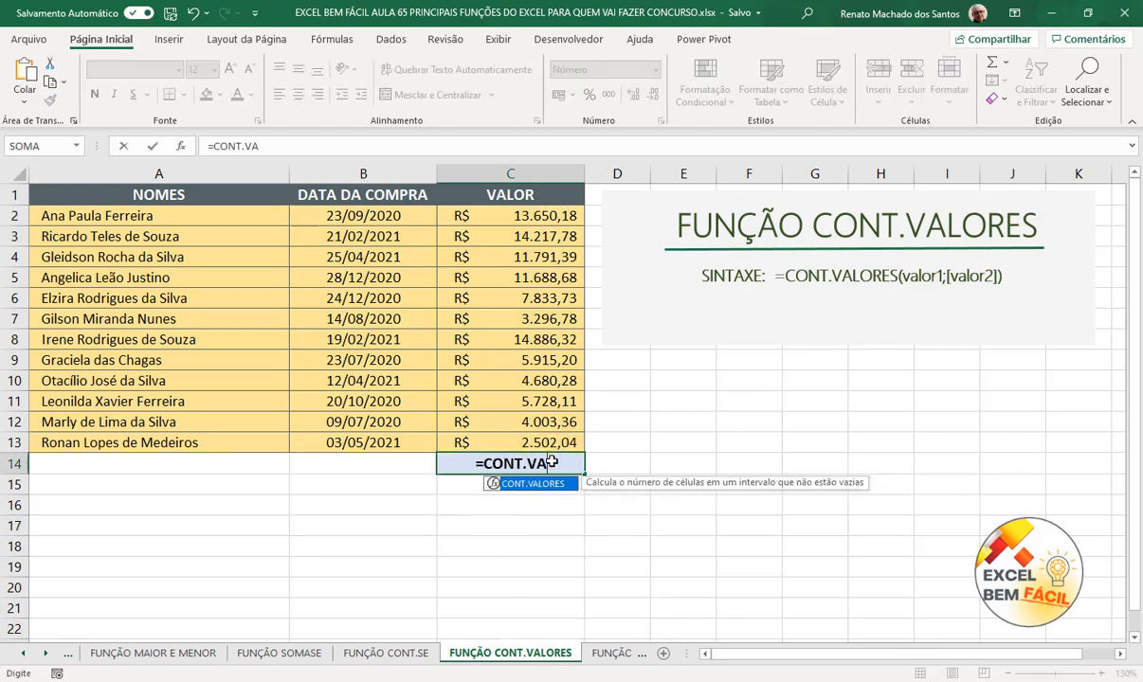
key("Tab")
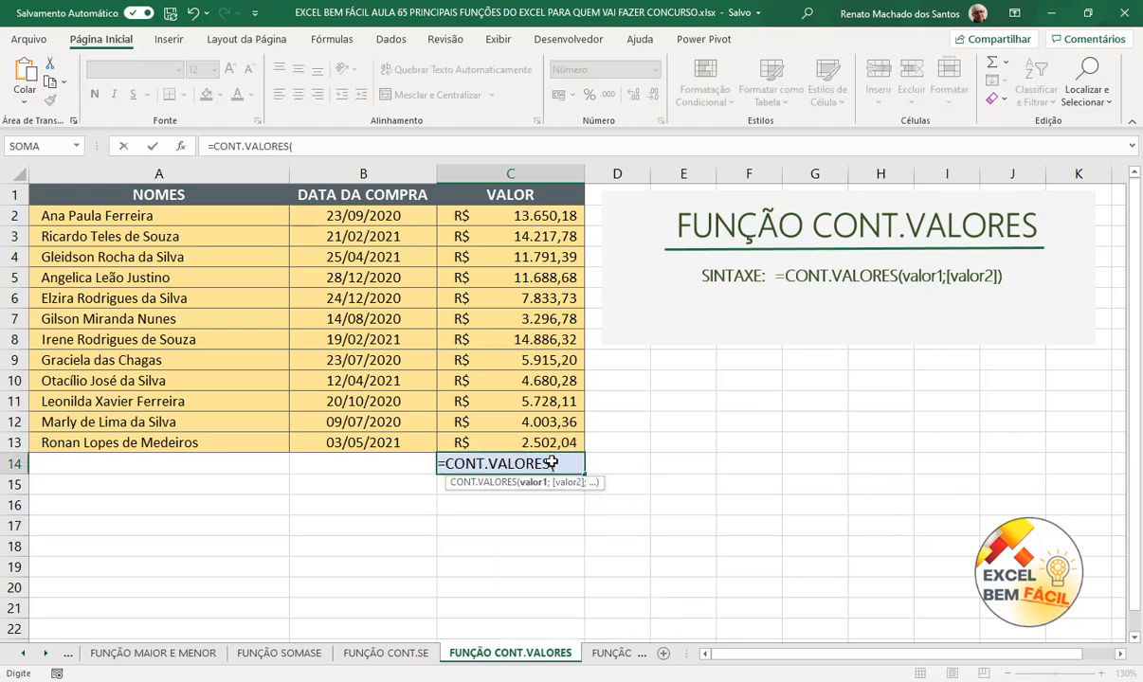
left_click(512, 214)
left_click_drag(511, 214, 510, 442)
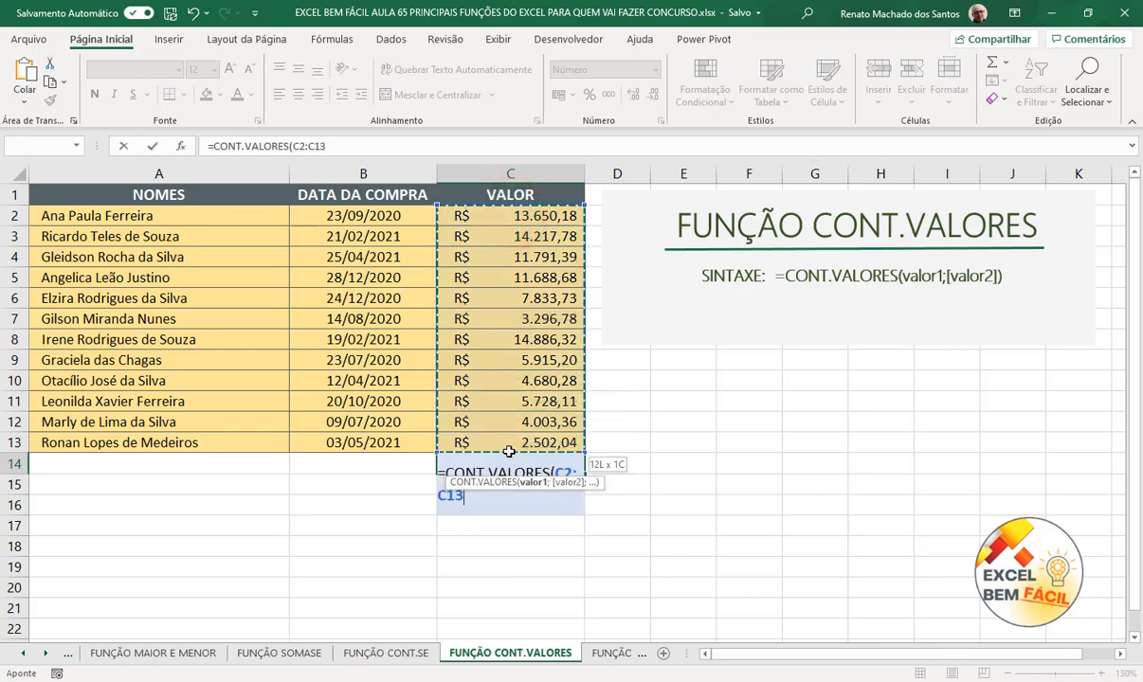
type(")")
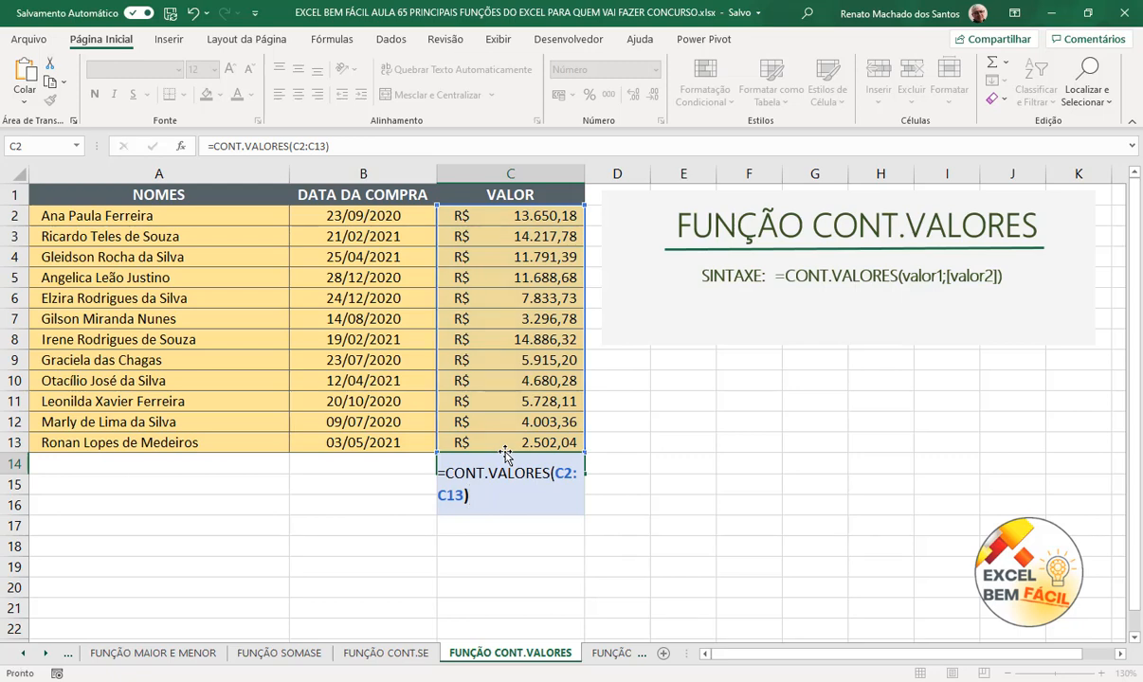
key("Return")
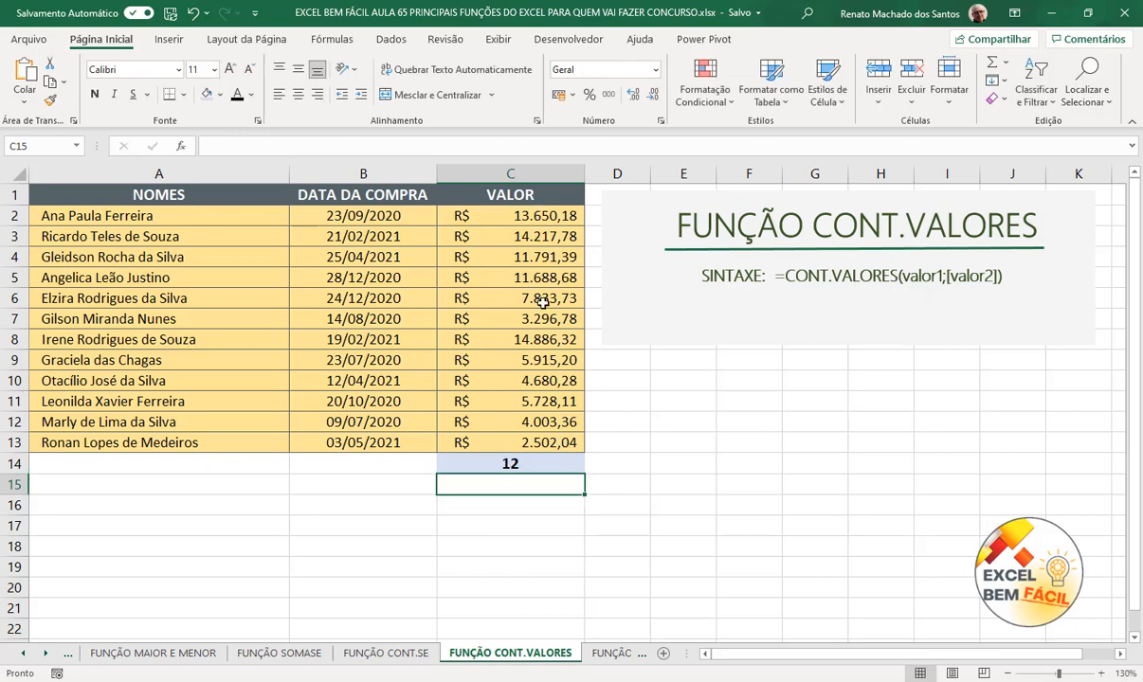
Step: Clear the purchase value in cell C2 to test how the CONT.VALORES count treats empty cells
left_click(526, 211)
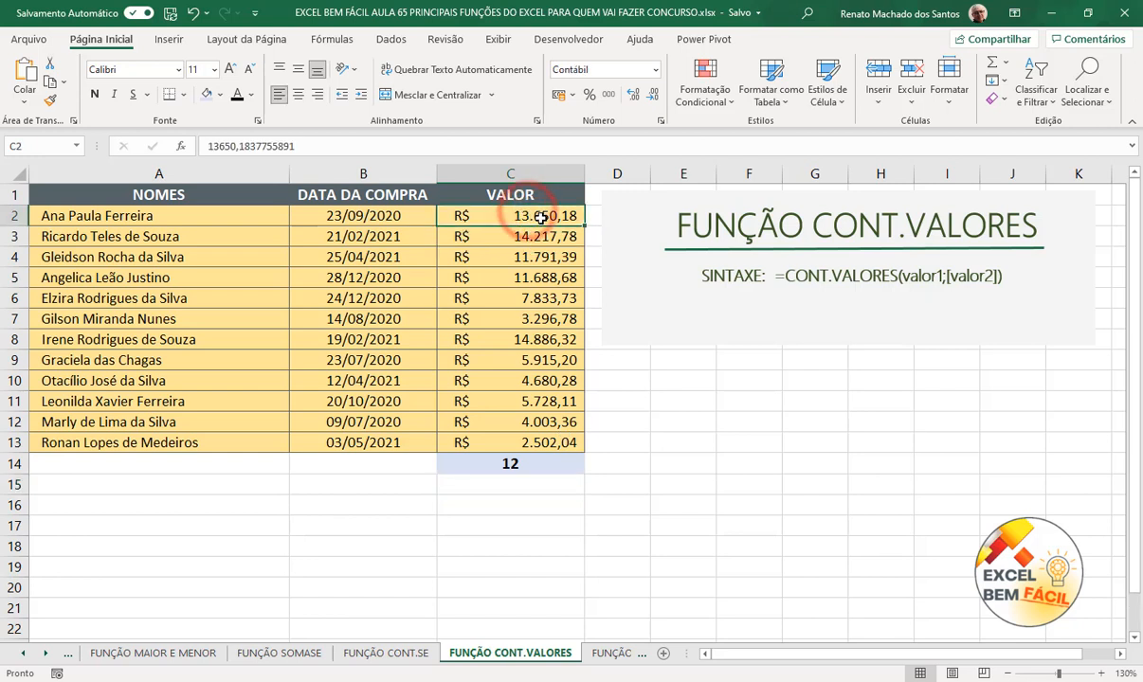
key("Delete")
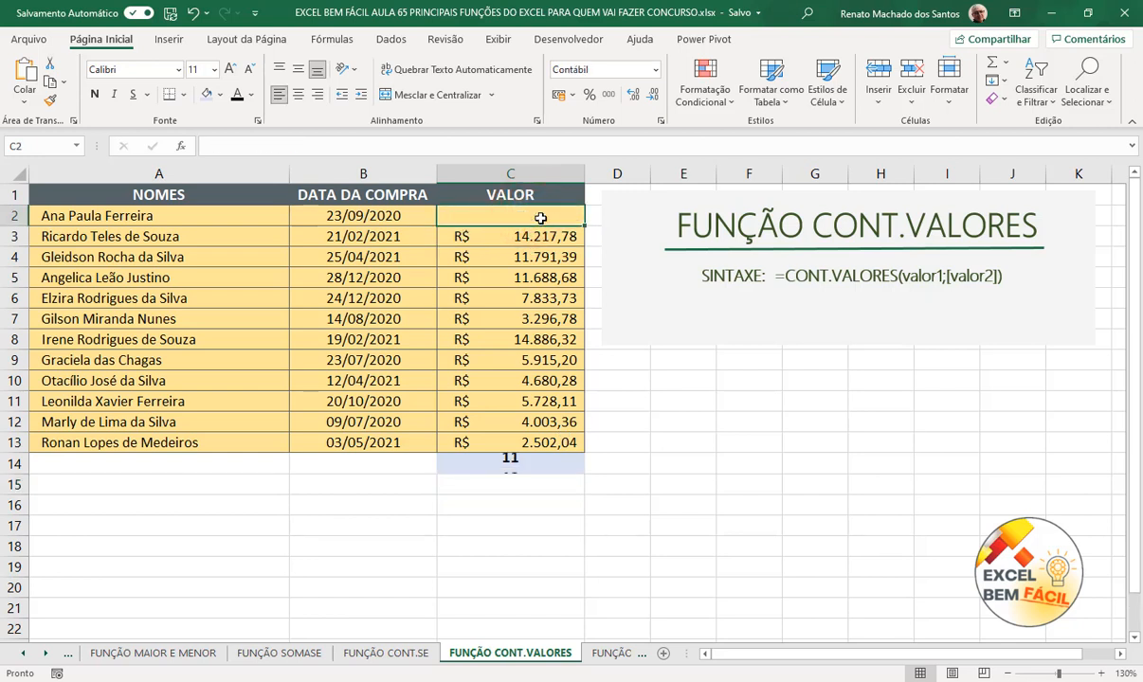
Step: Undo the clearing of cell C2 to restore its purchase value
left_click(683, 402)
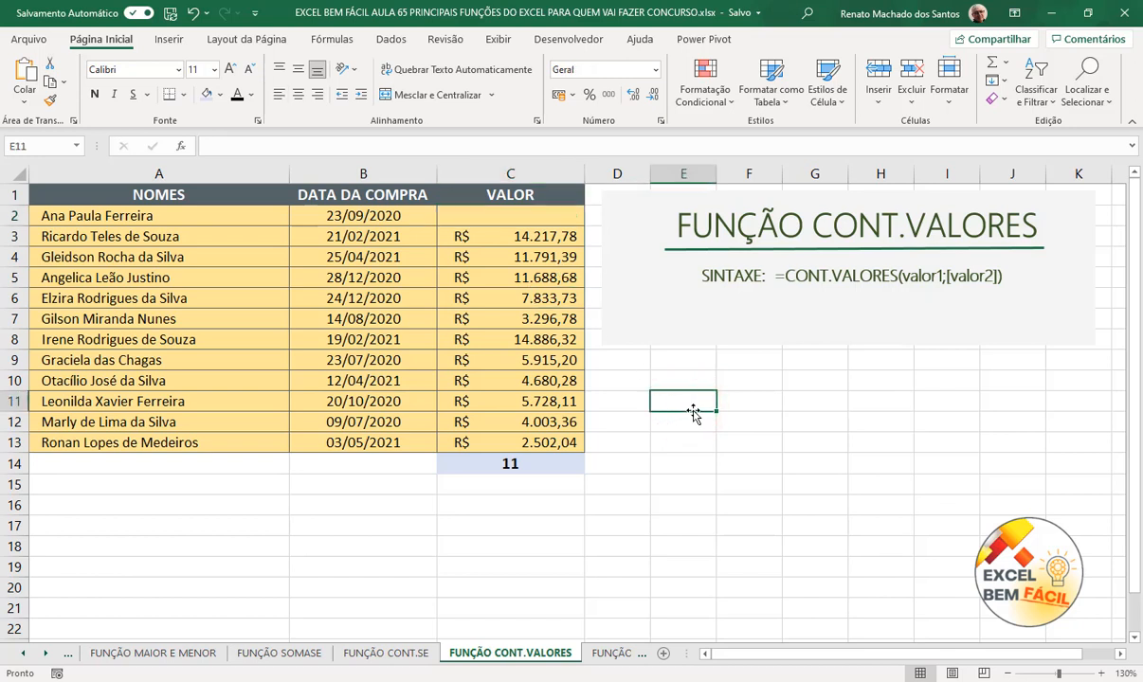
key("ctrl+z")
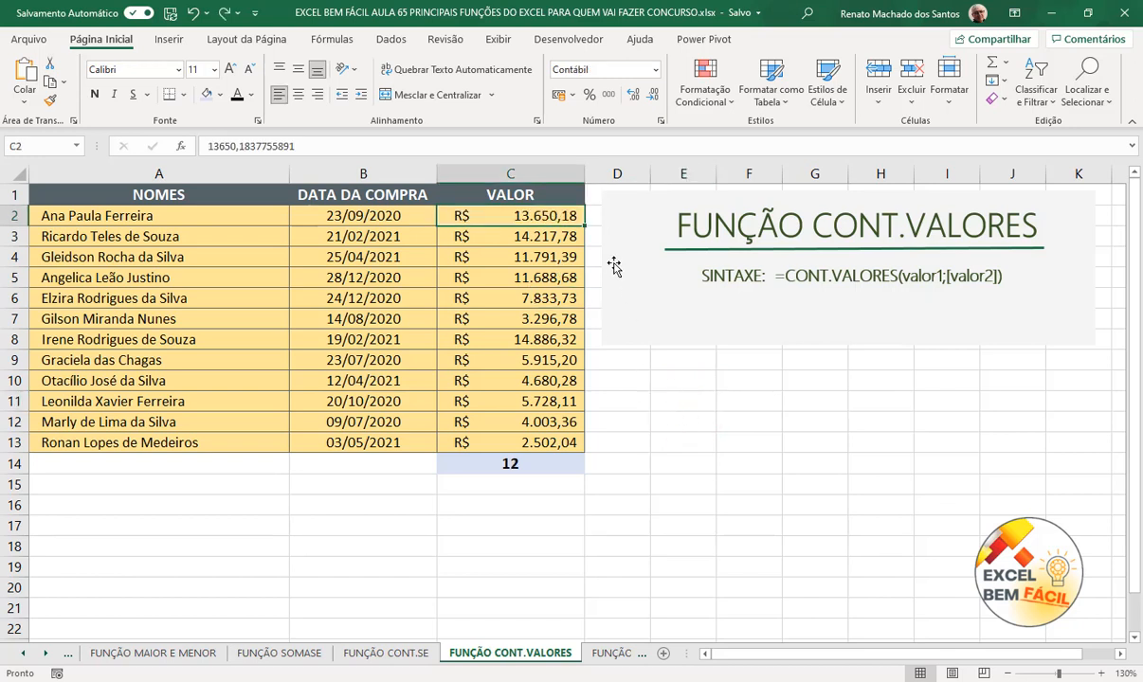
left_click(664, 438)
Step: Clear the purchase values in C9:C10 to test the CONT.VALORES count, and undo the deletion
left_click(557, 360)
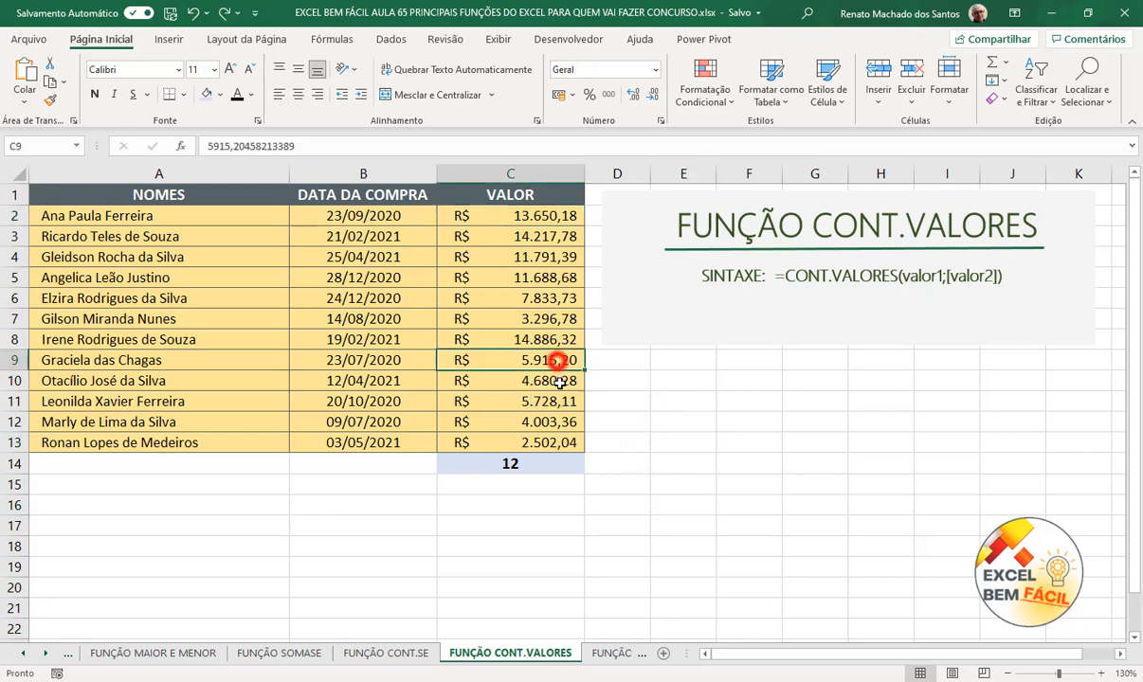
left_click_drag(561, 382, 561, 383)
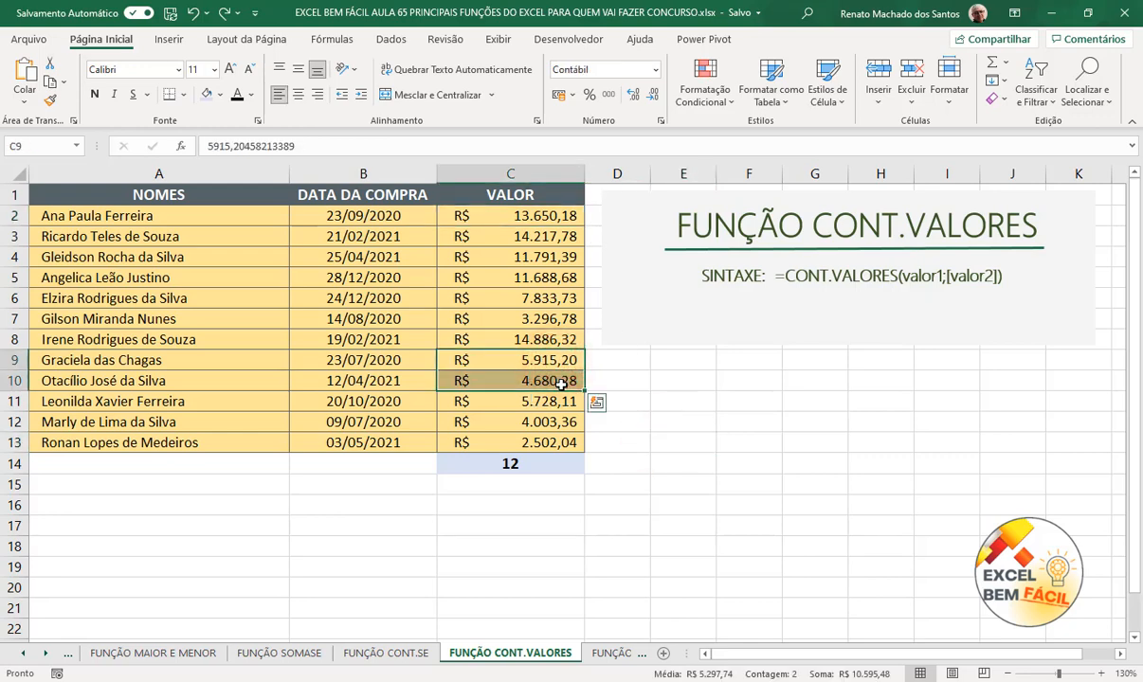
key("Delete")
left_click(740, 425)
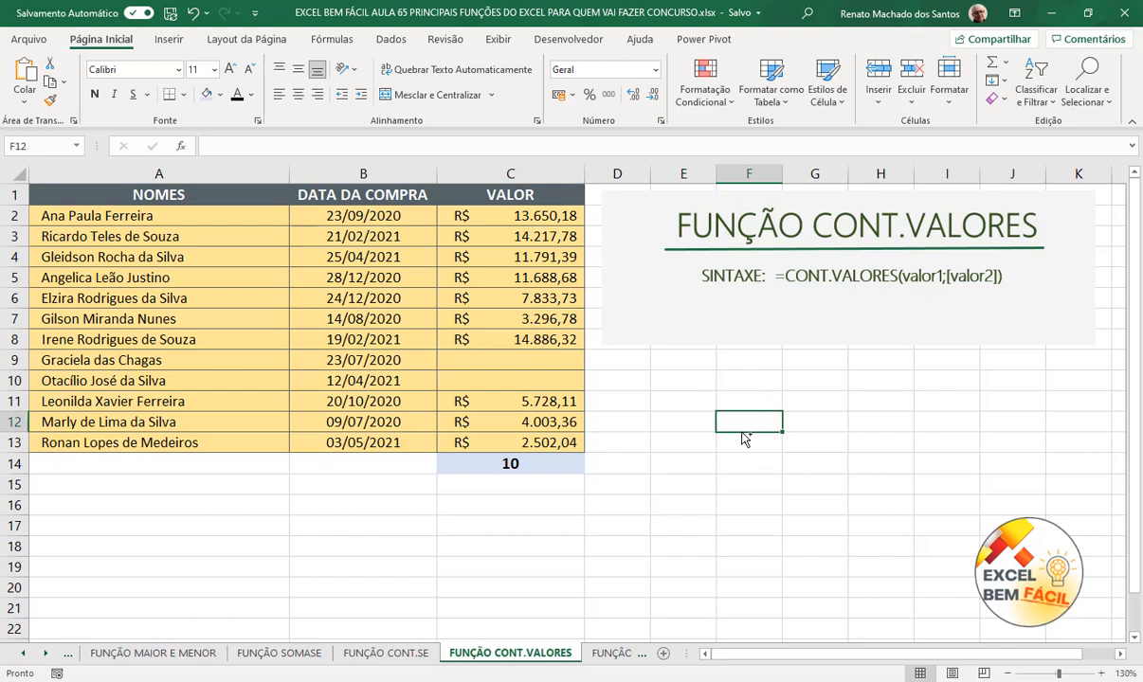
key("ctrl+z")
left_click(714, 396)
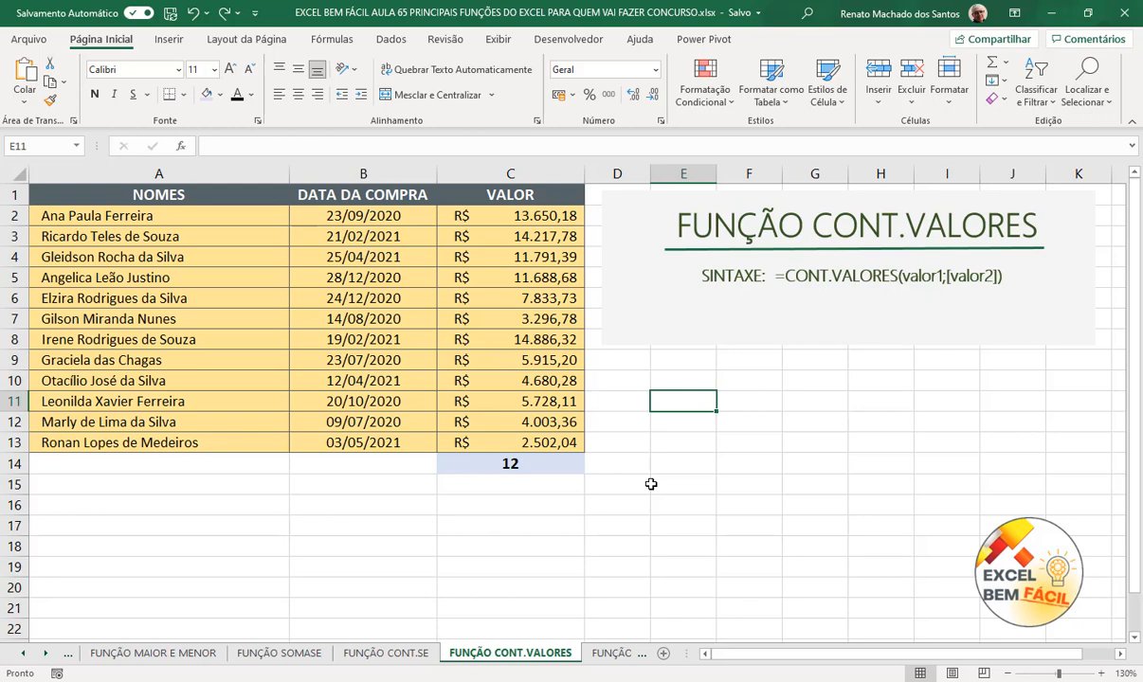
Step: On the FUNÇÃO PROCV sheet, select the customer names in A2:A13 and start naming the range
left_click(616, 653)
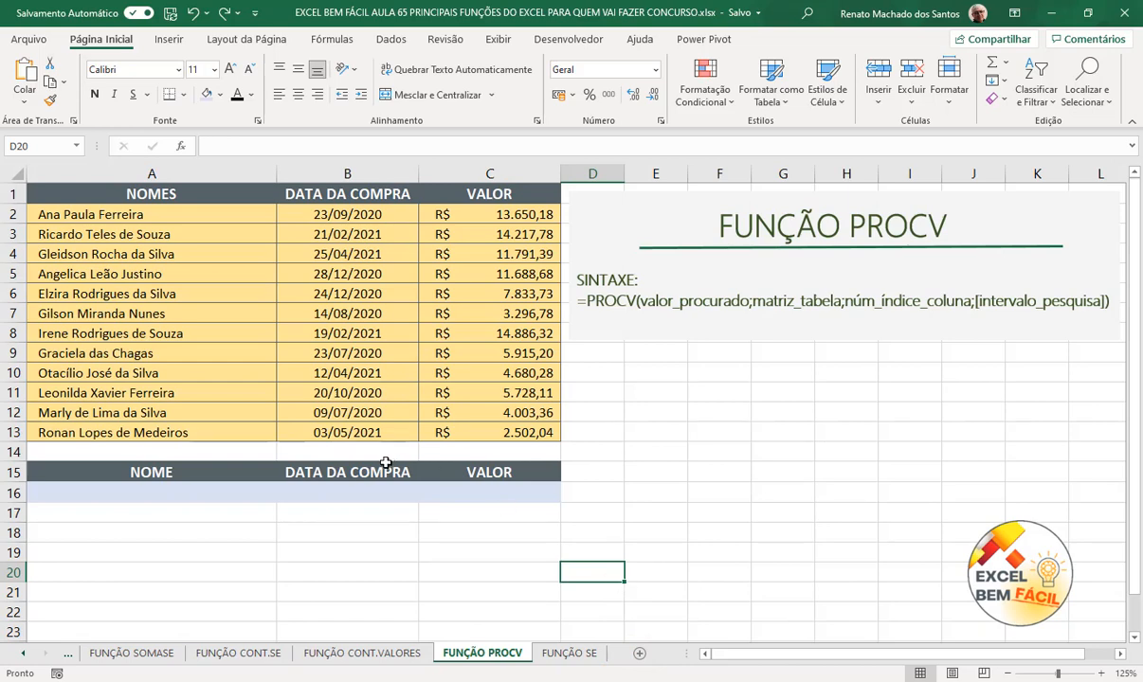
left_click(249, 493)
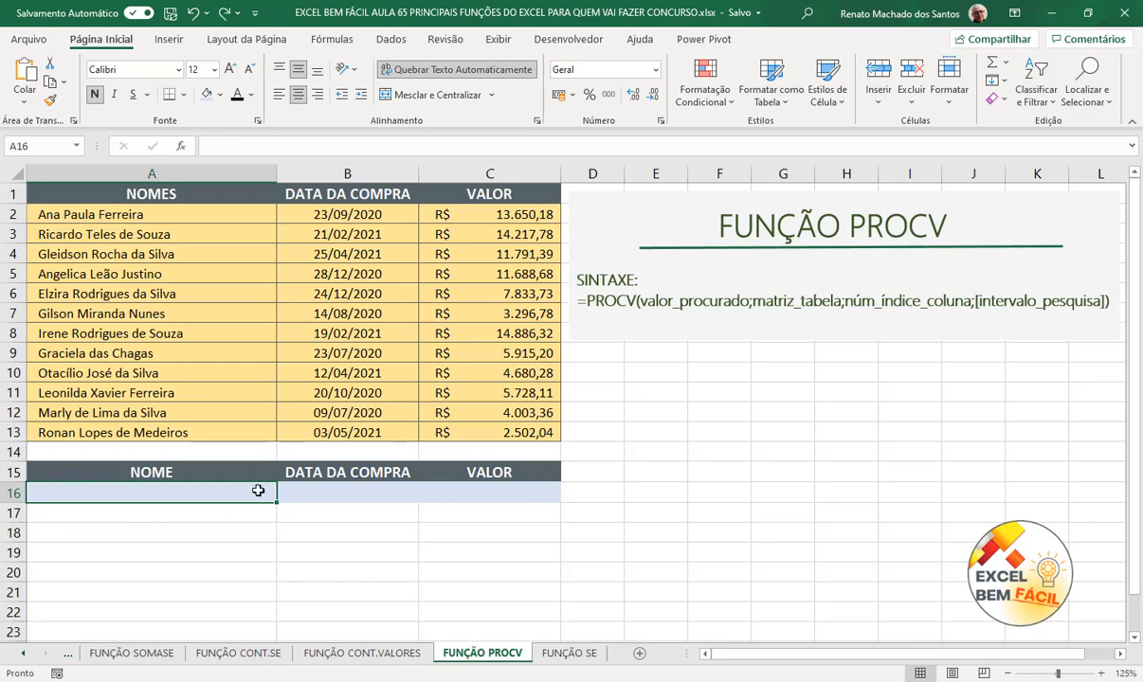
left_click_drag(178, 217, 218, 426)
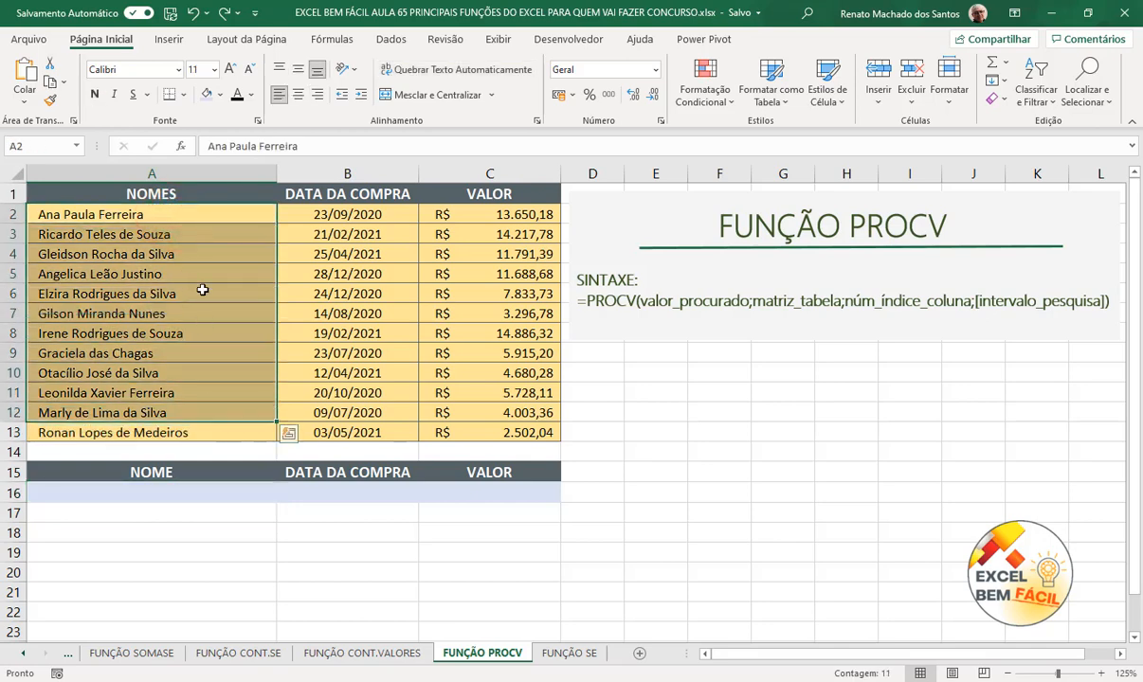
left_click_drag(189, 214, 190, 254)
left_click_drag(225, 404, 219, 436)
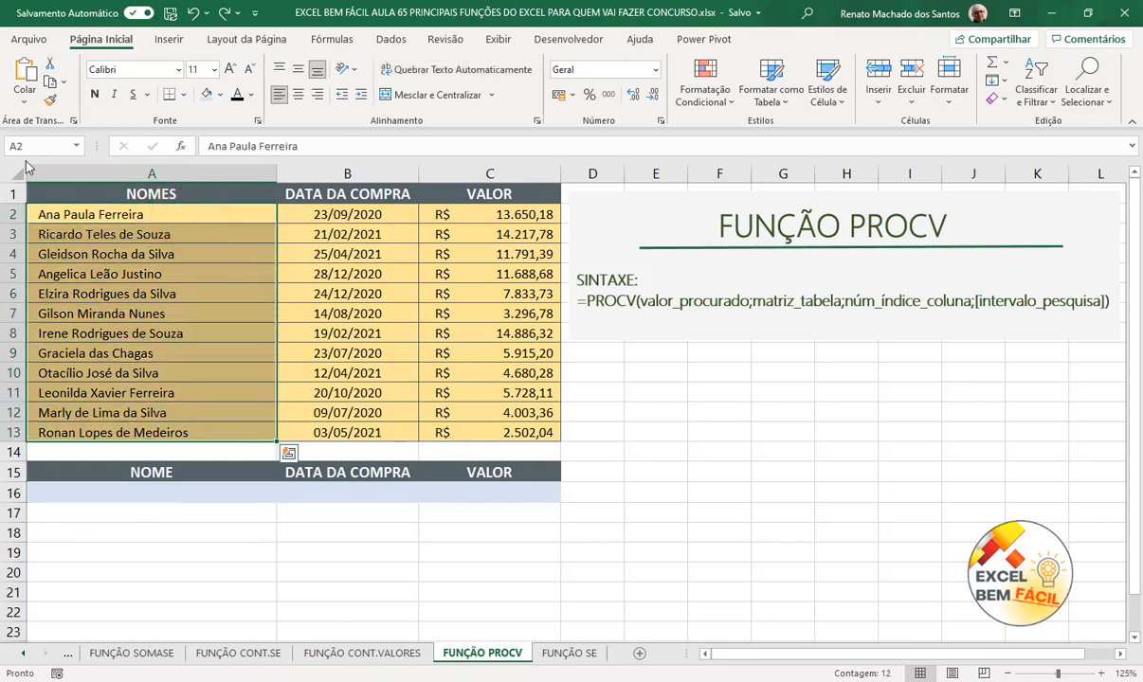
left_click(49, 147)
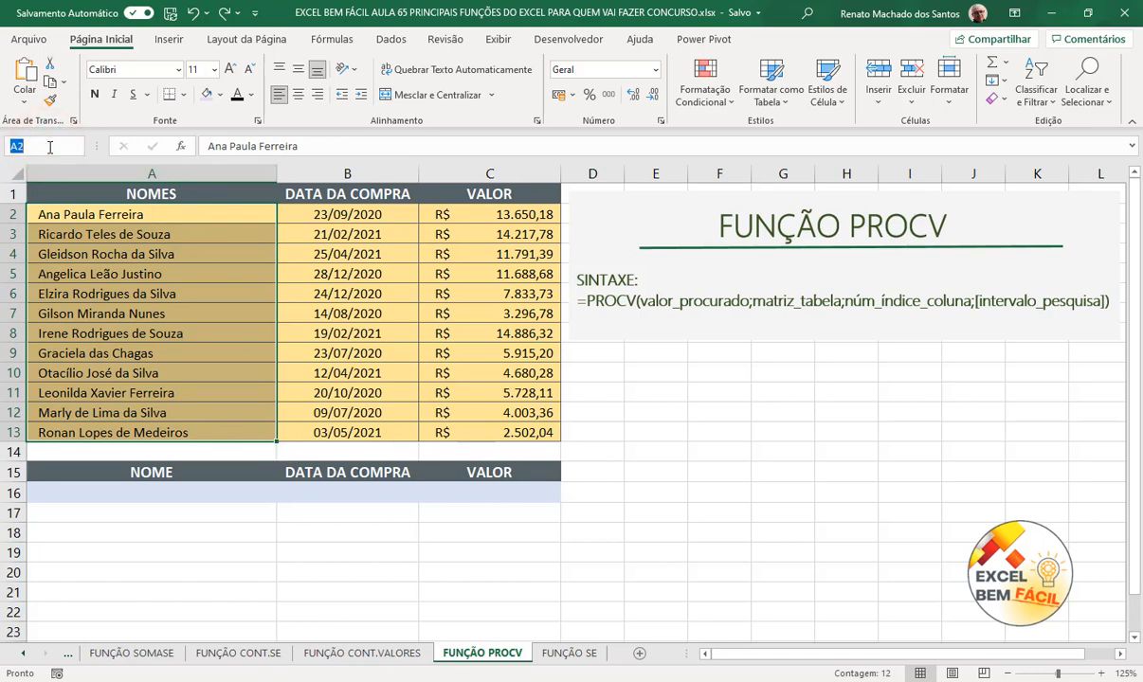
type("PESSOA")
key("BackSpace")
key("BackSpace")
key("BackSpace")
key("BackSpace")
key("BackSpace")
key("BackSpace")
Step: Assign the range name CLIENTES to the customer names in A2:A13
type("CLIENTE")
key("Return")
left_click(327, 593)
Step: Add a Lista data validation with source =CLIENTES to cell A16 and choose the fourth customer from its list
left_click(219, 496)
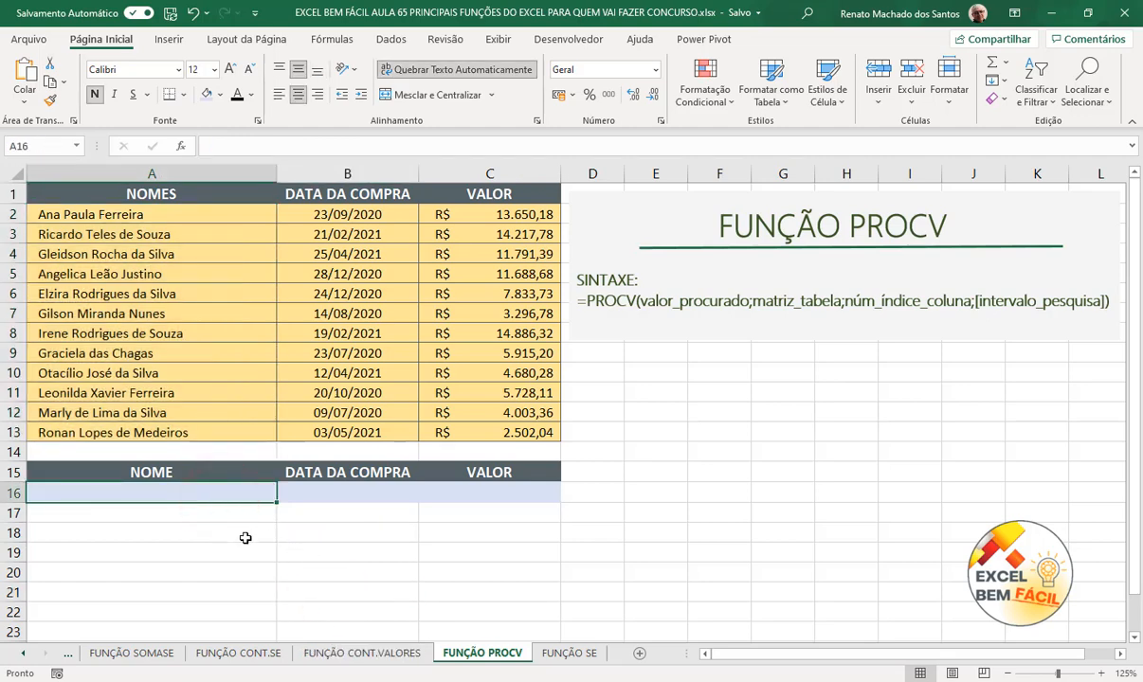
left_click(390, 38)
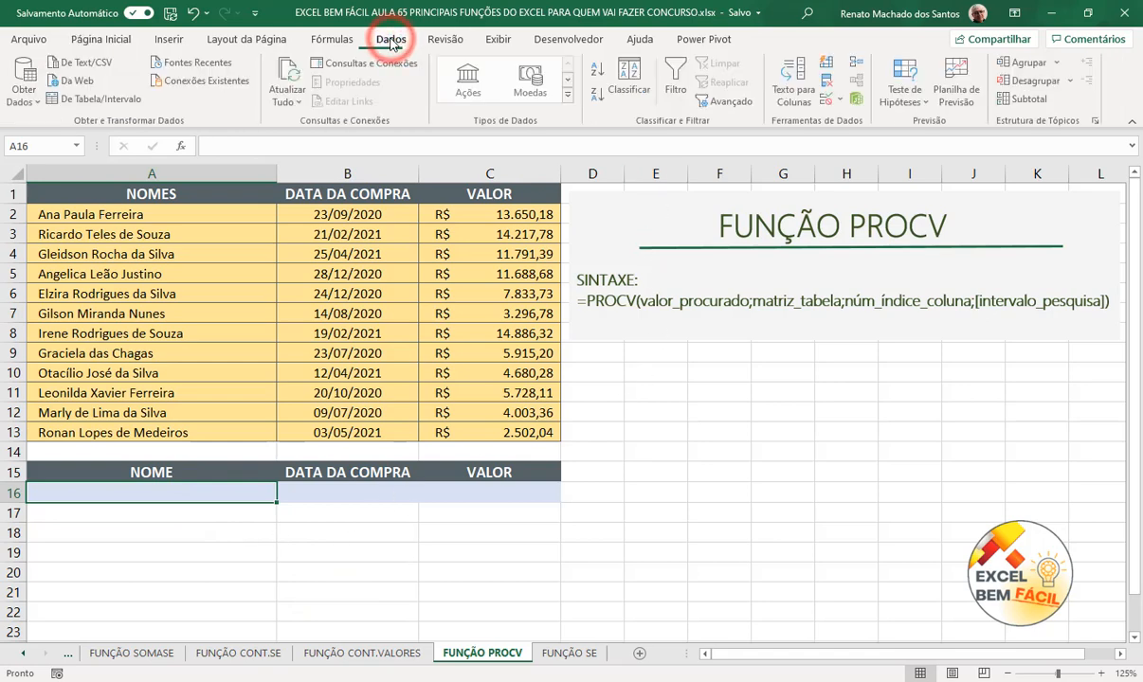
left_click(831, 99)
left_click(854, 122)
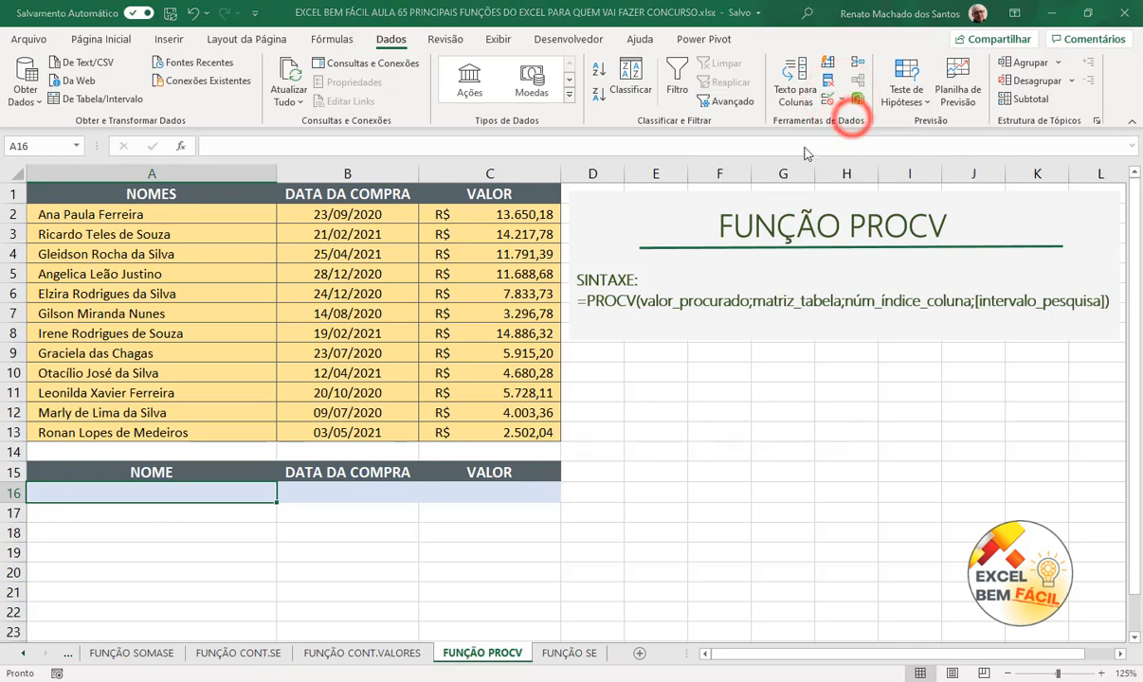
left_click_drag(706, 225, 829, 185)
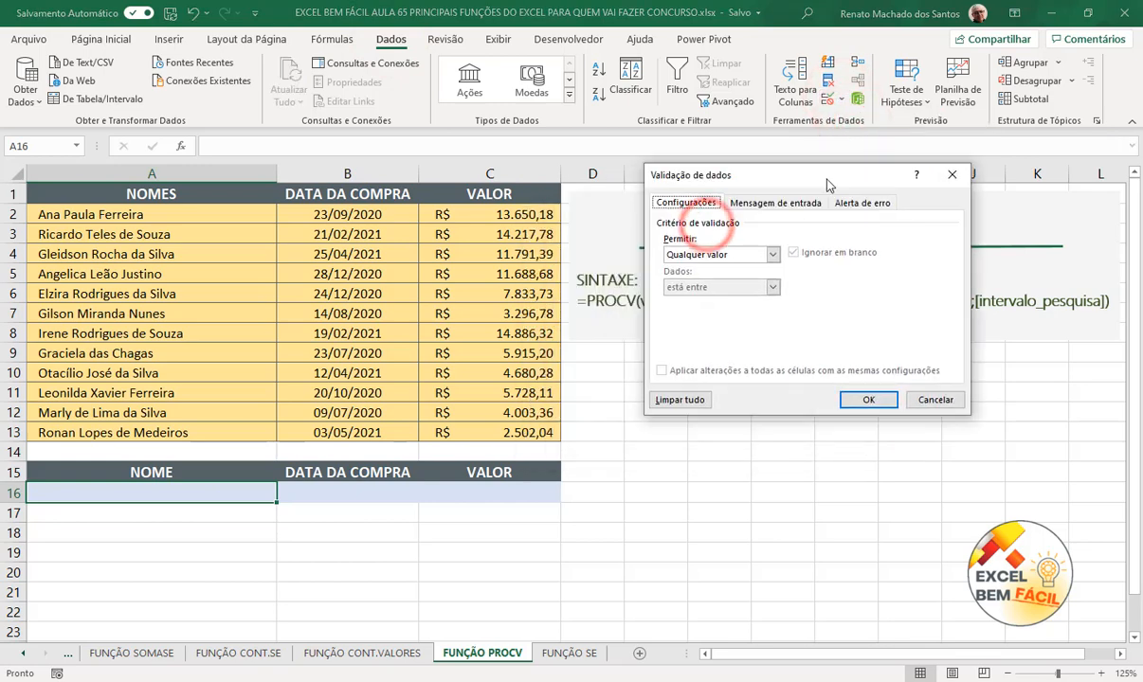
left_click(771, 254)
left_click(715, 300)
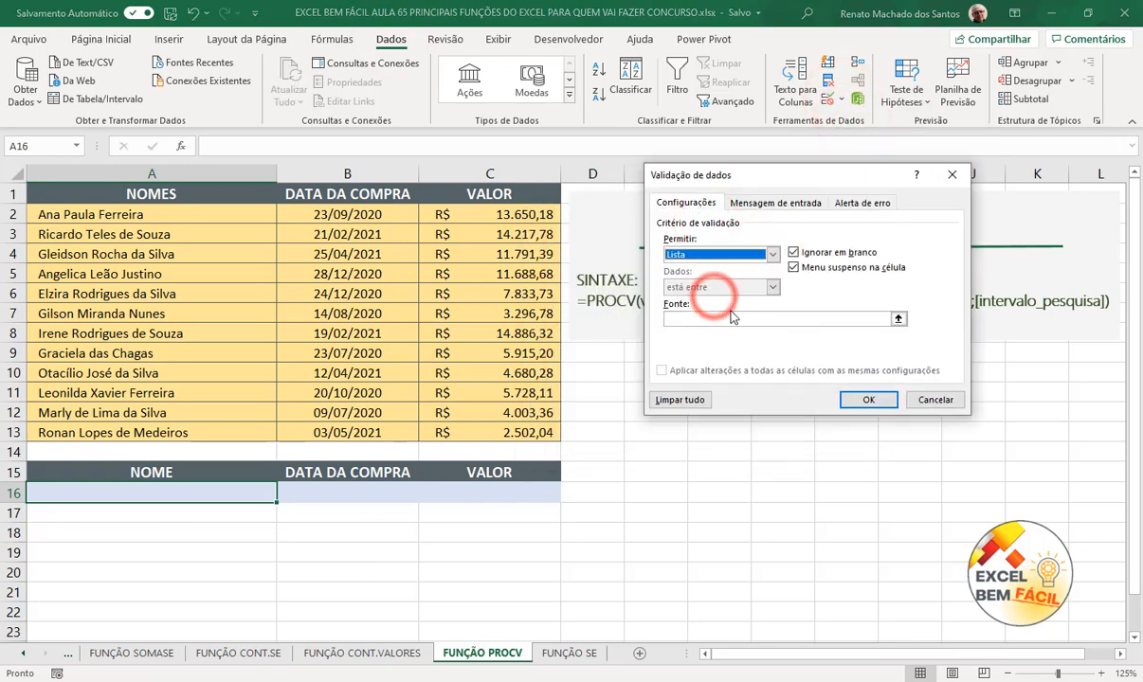
left_click(733, 316)
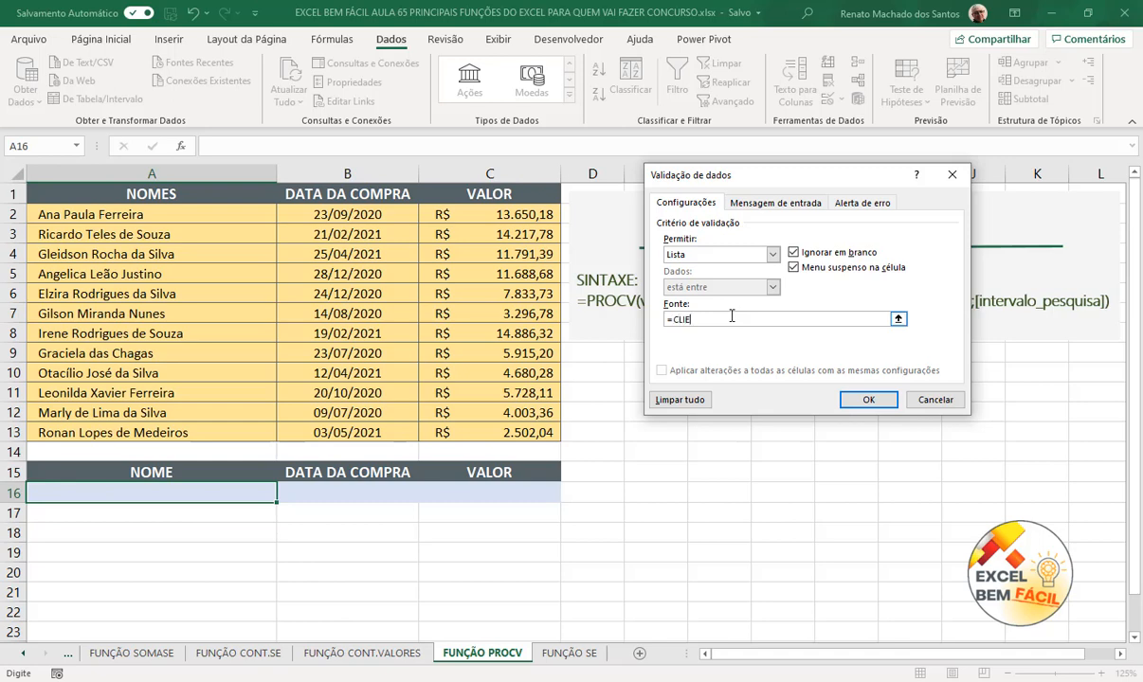
type("=CLIENTES")
left_click(852, 401)
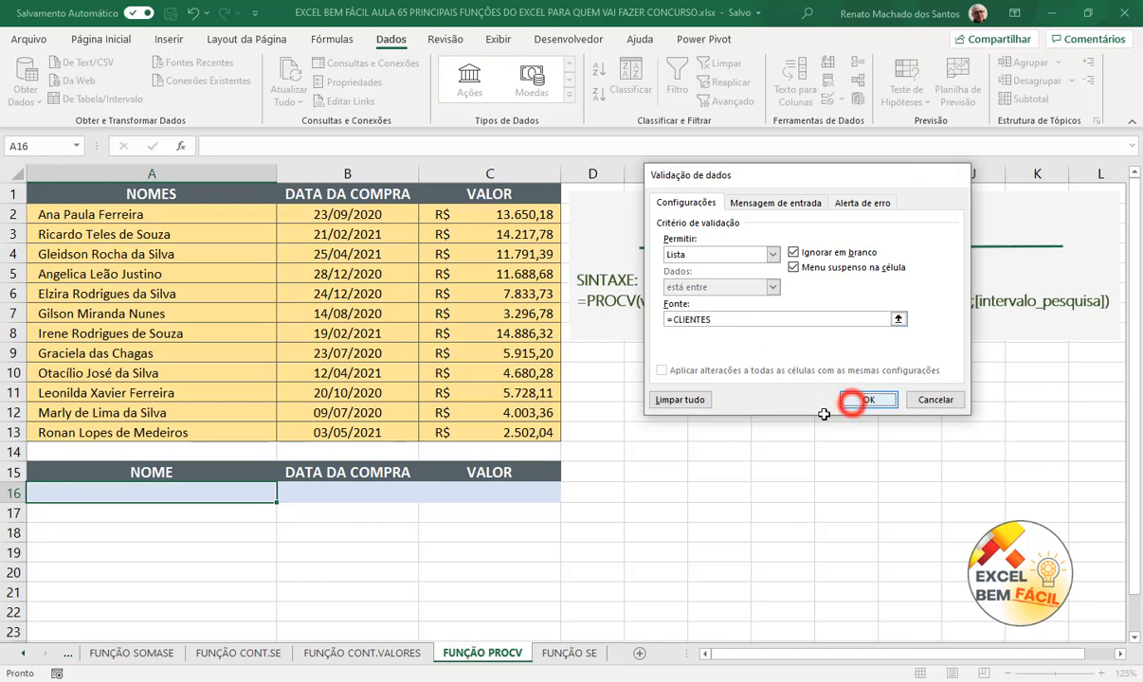
left_click(283, 494)
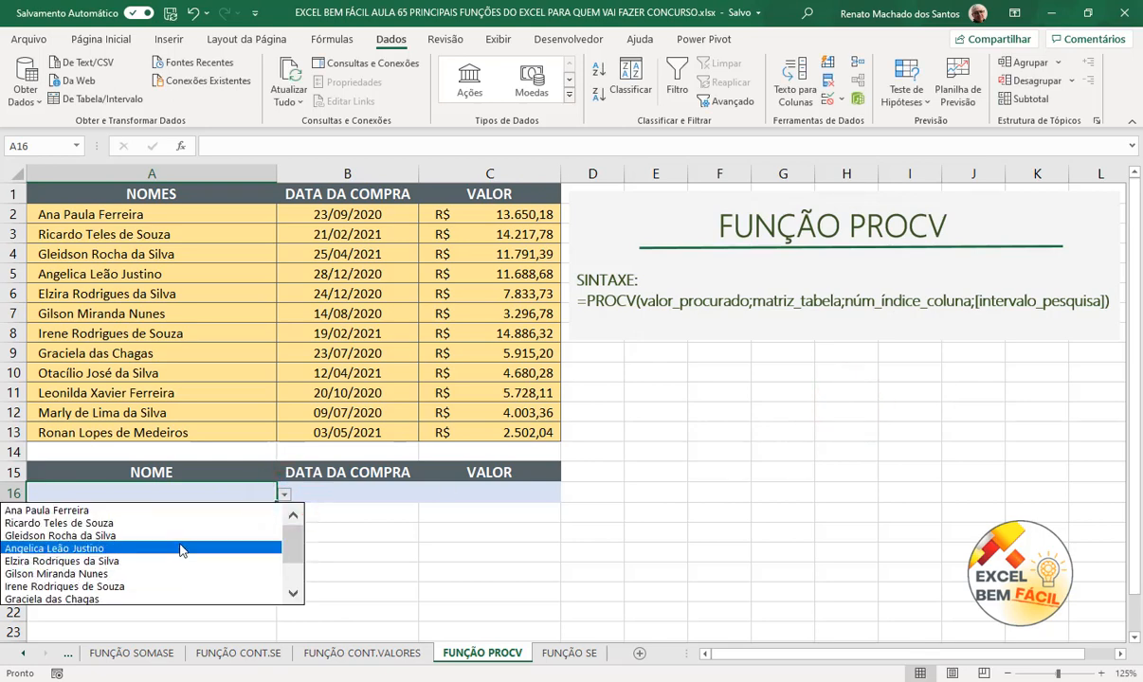
left_click(180, 548)
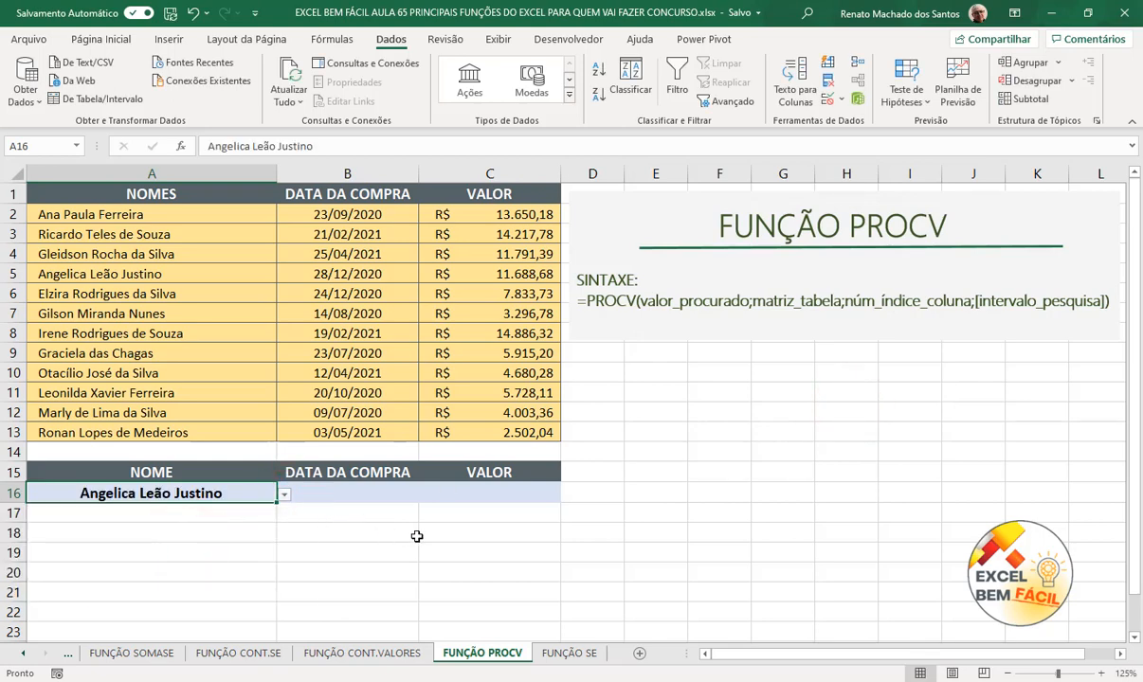
Step: Enter =PROCV(A16;A2:C13;2;FALSO) in cell B16 to look up the chosen customer's purchase date
left_click(395, 497)
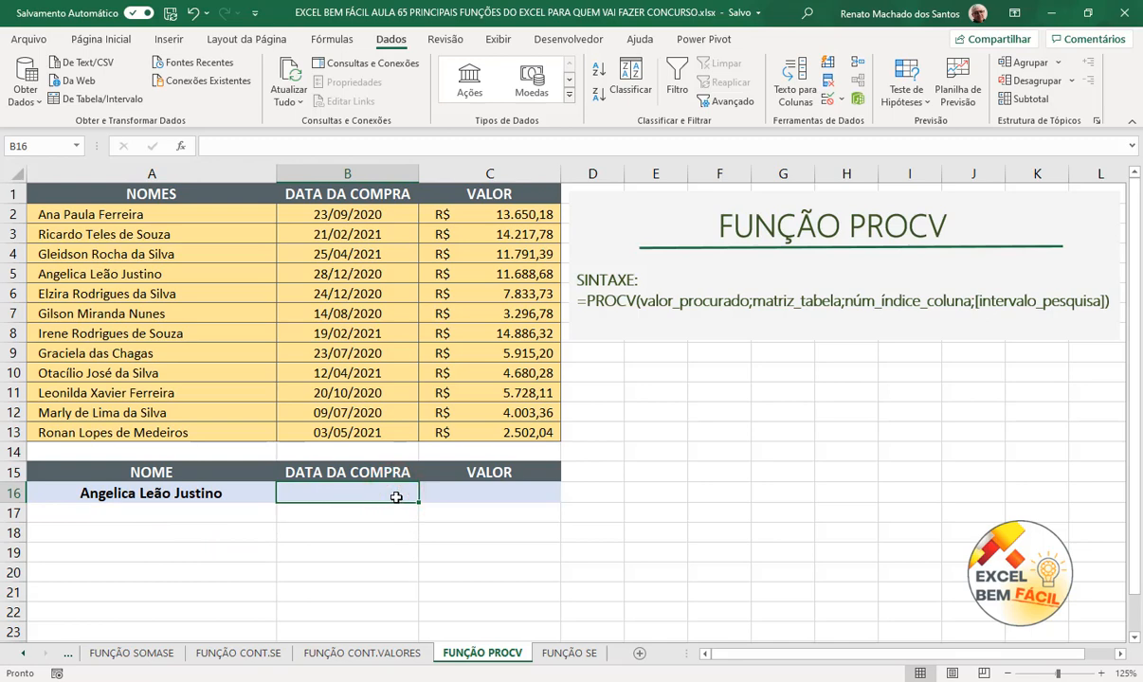
type("=PRO")
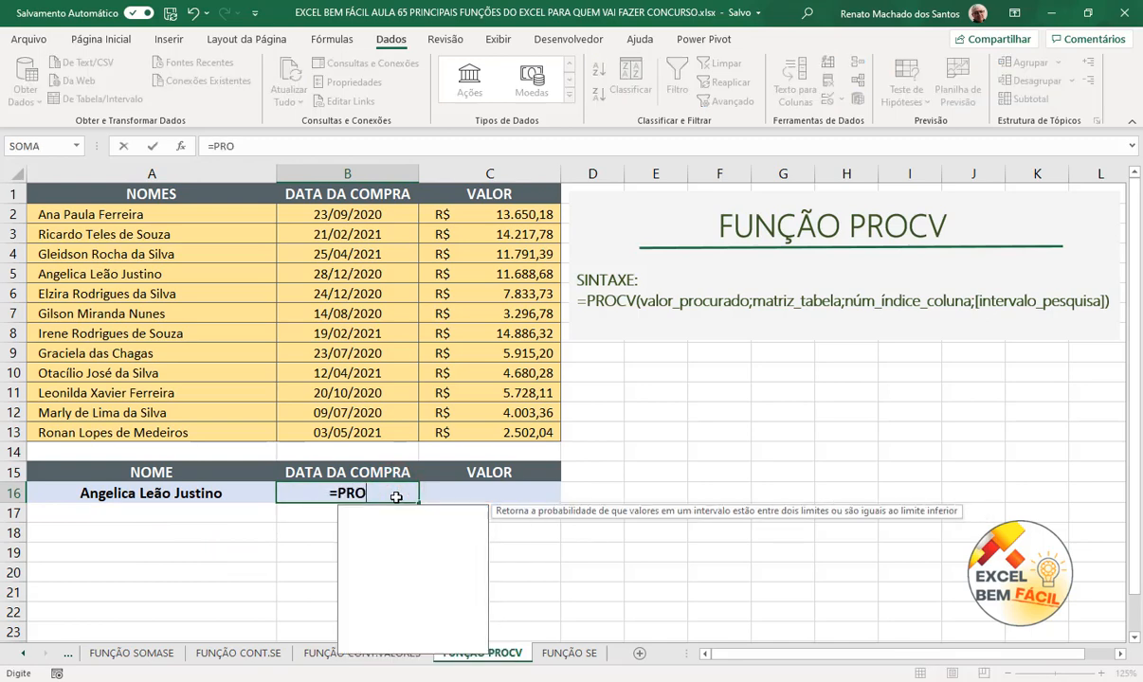
type("CV(")
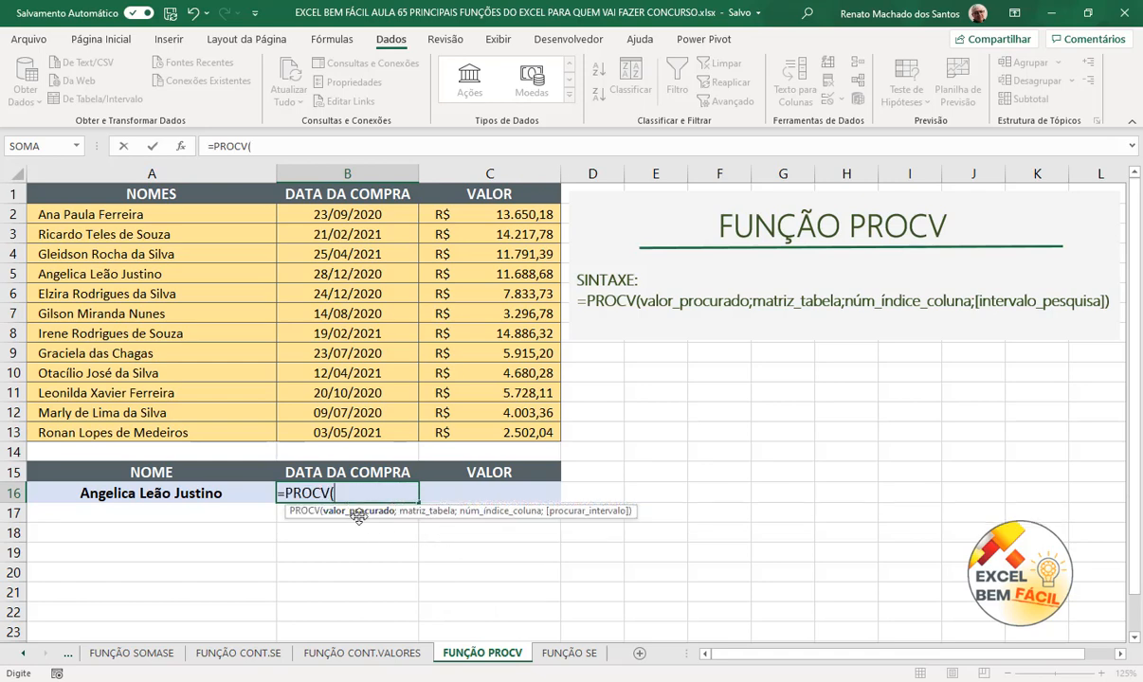
left_click(207, 494)
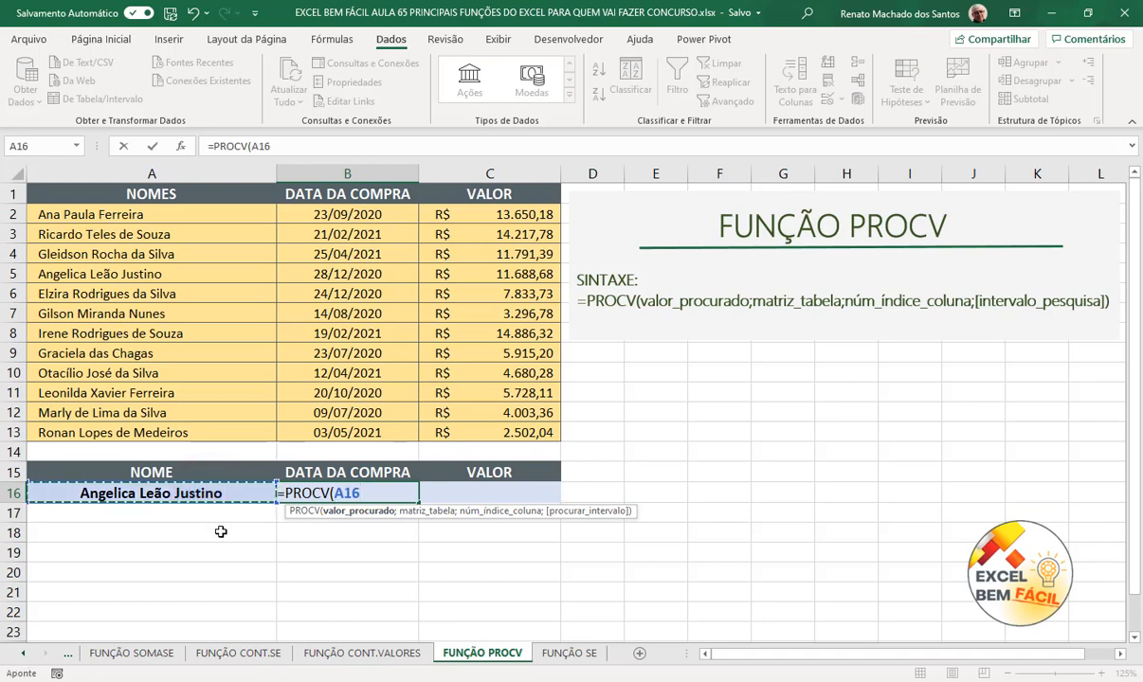
type(";")
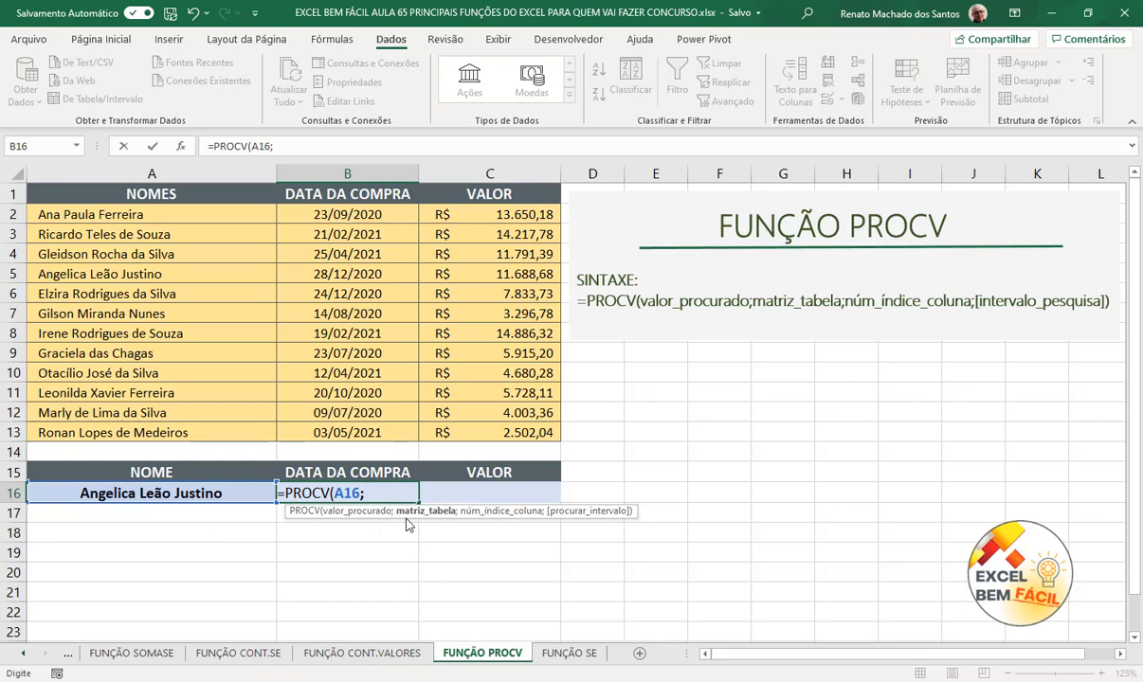
mouse_move(73, 219)
left_mouse_down()
mouse_move(413, 289)
mouse_move(512, 379)
mouse_move(511, 430)
left_mouse_up()
type(";")
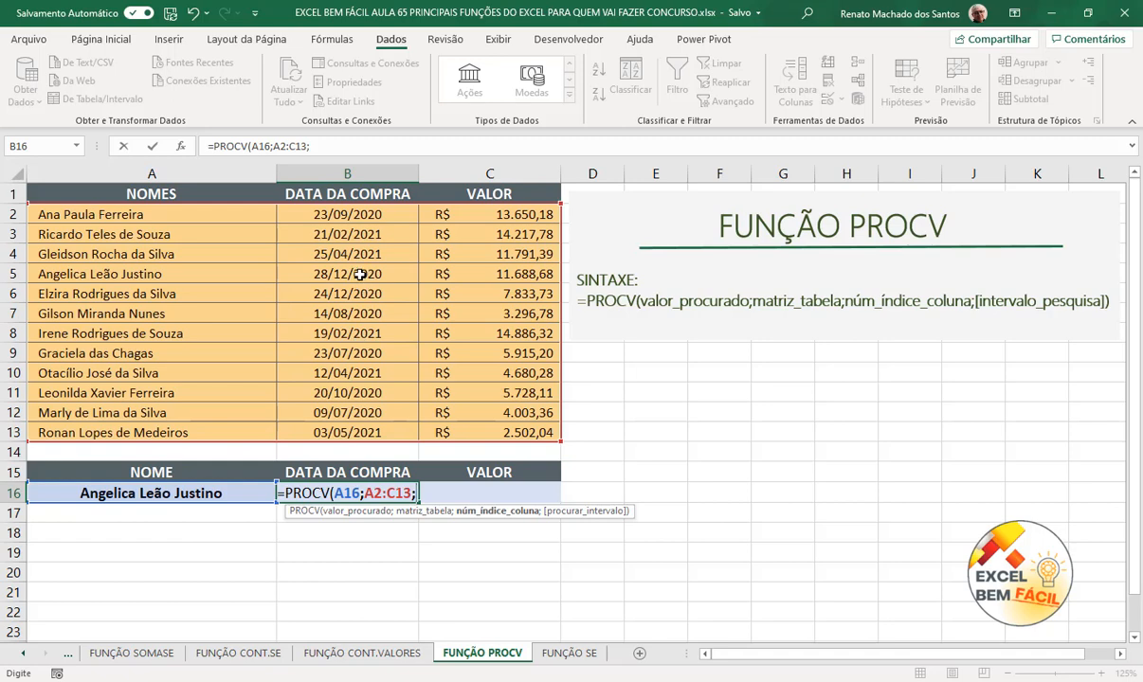
type("2")
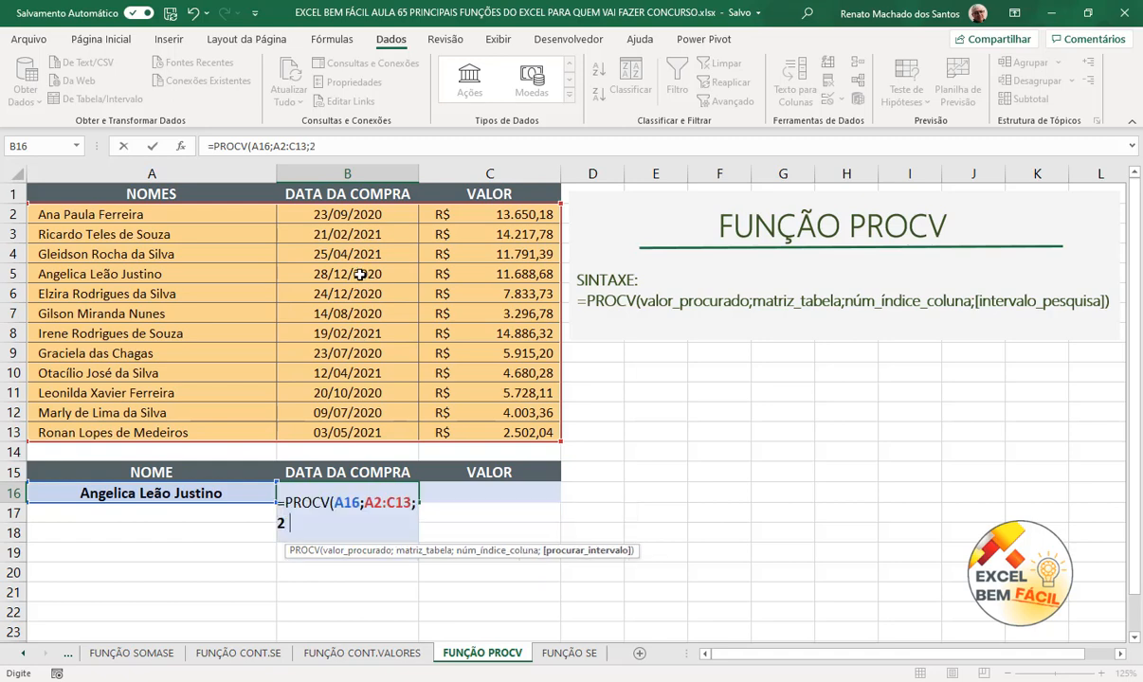
type(";")
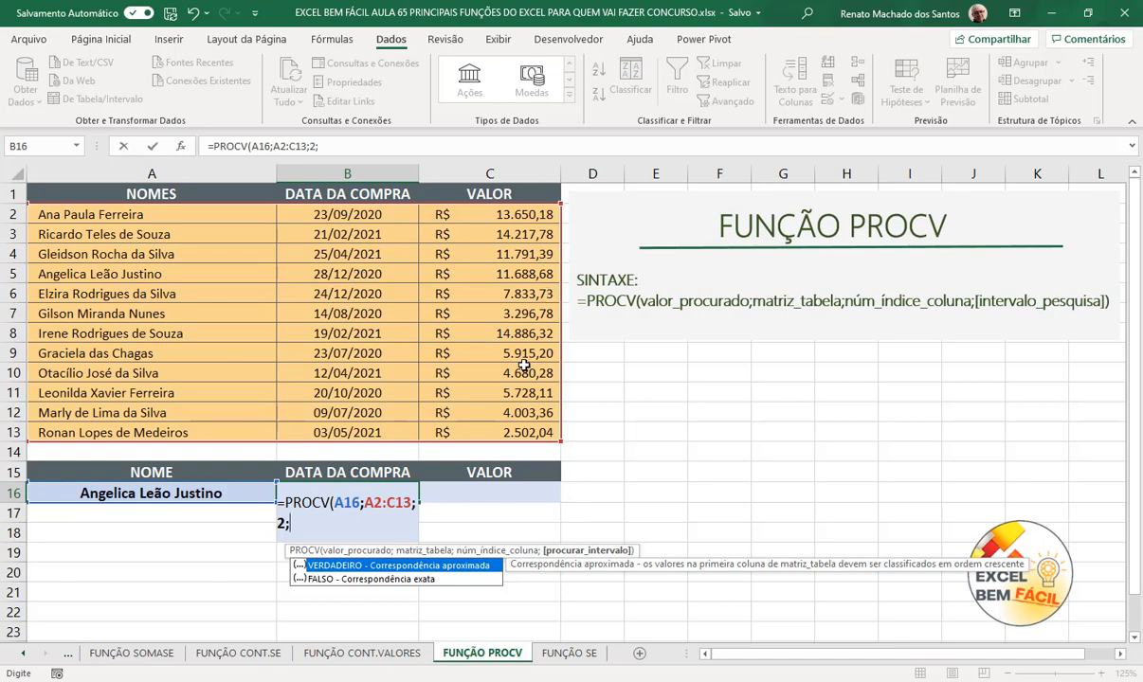
left_click(389, 579)
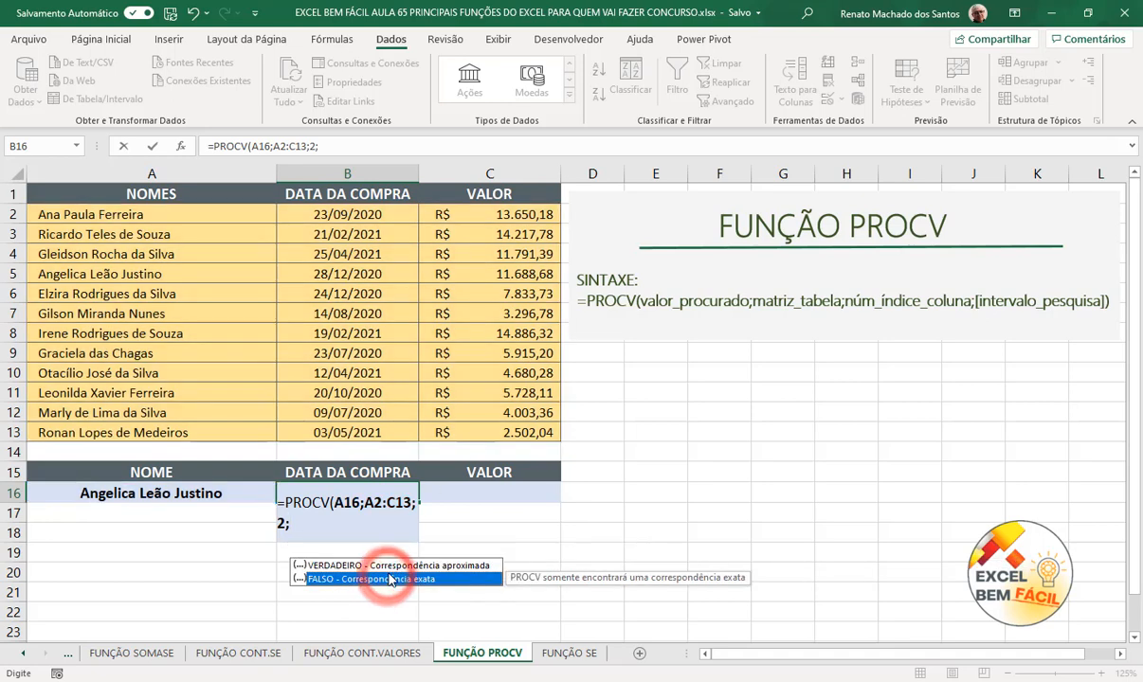
double_click(388, 578)
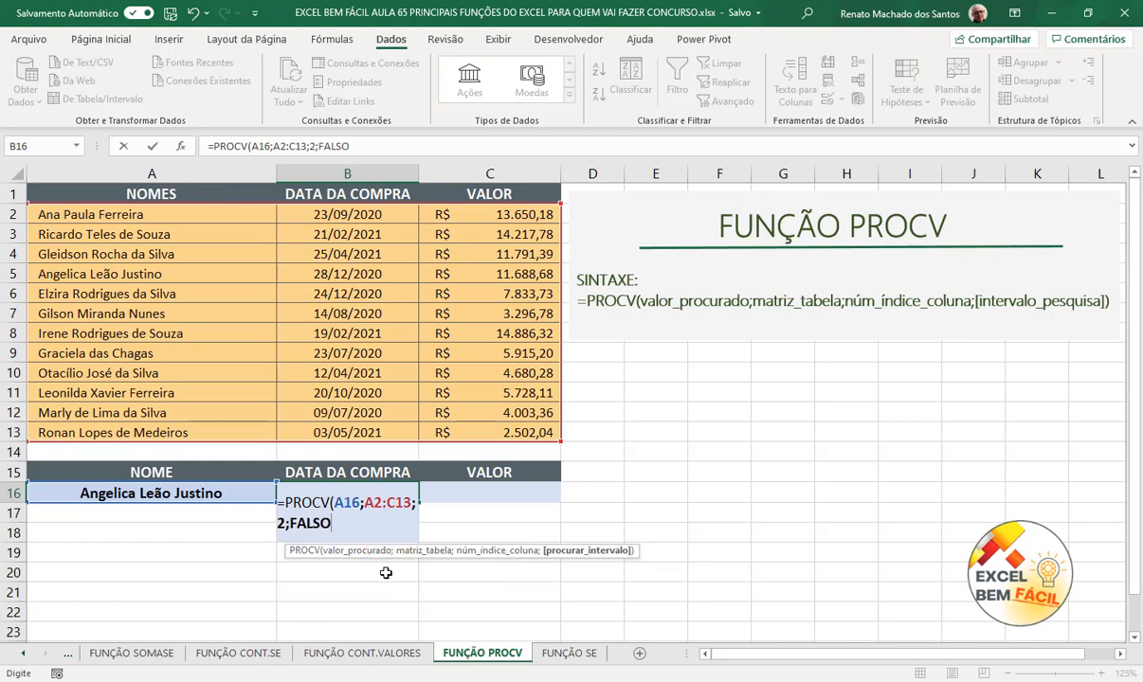
type(")")
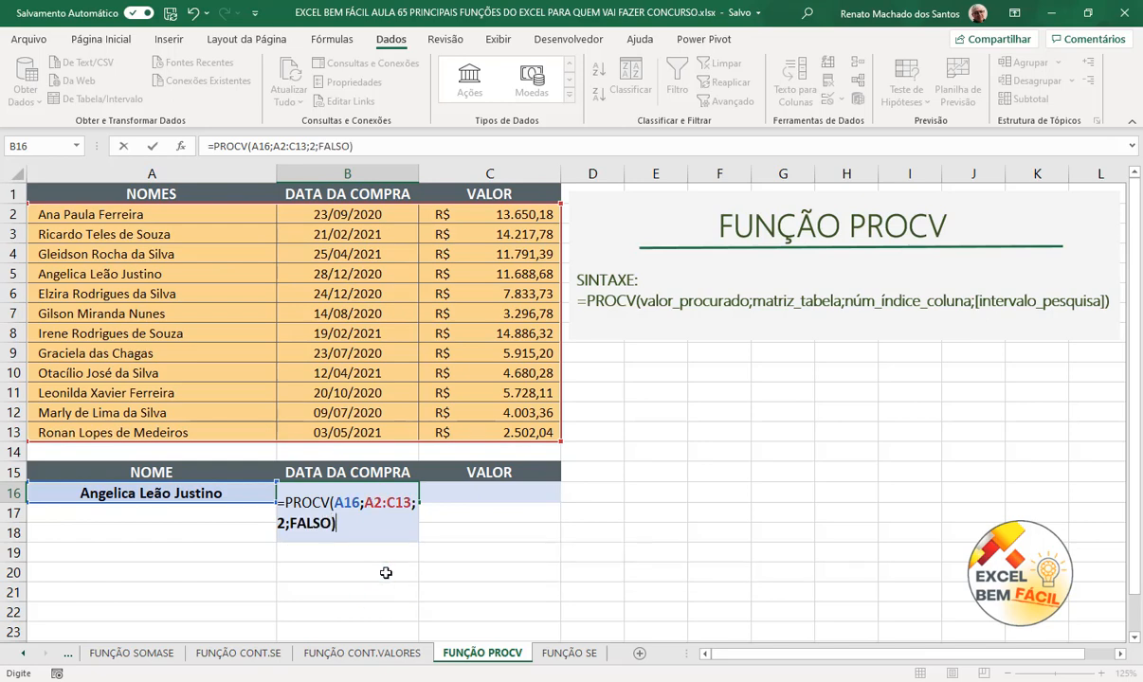
key("Return")
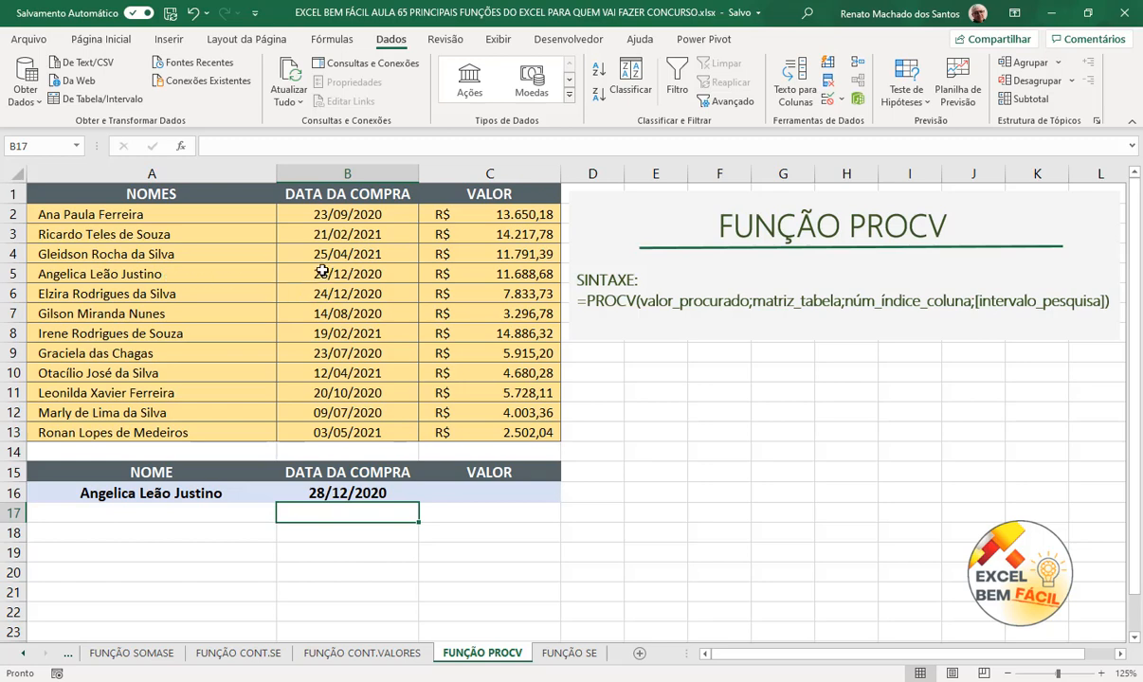
Step: Enter =PROCV(A16;A2:C13;3;0) in cell C16 to look up the chosen customer's purchase value
left_click(445, 497)
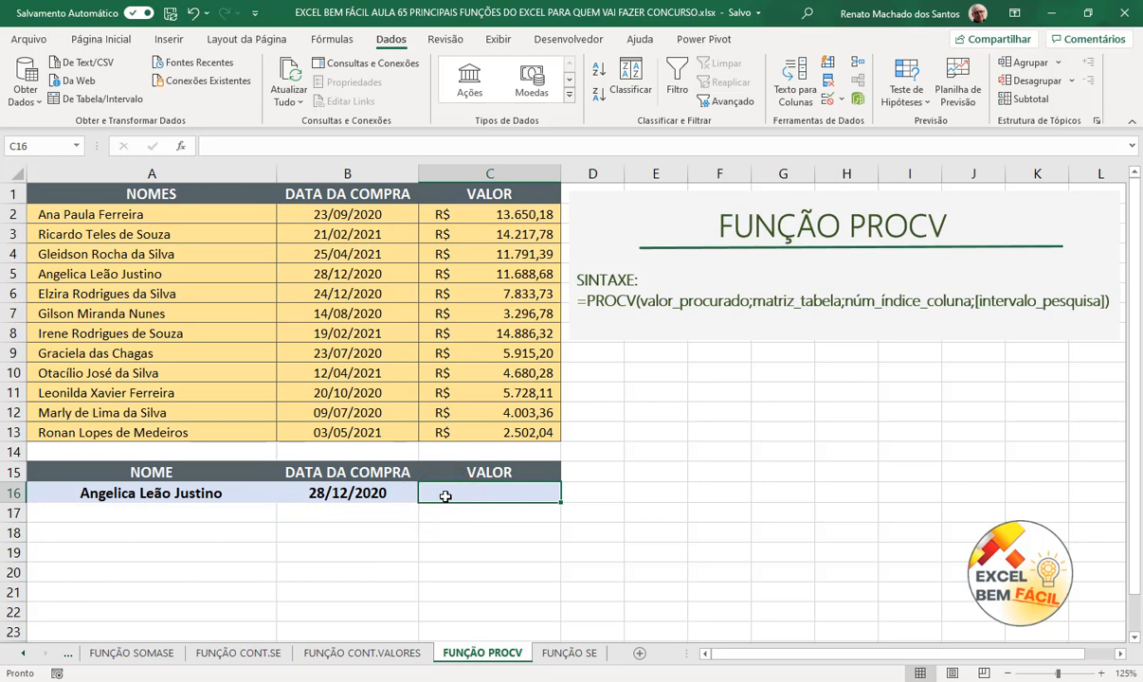
type("=PROCV(")
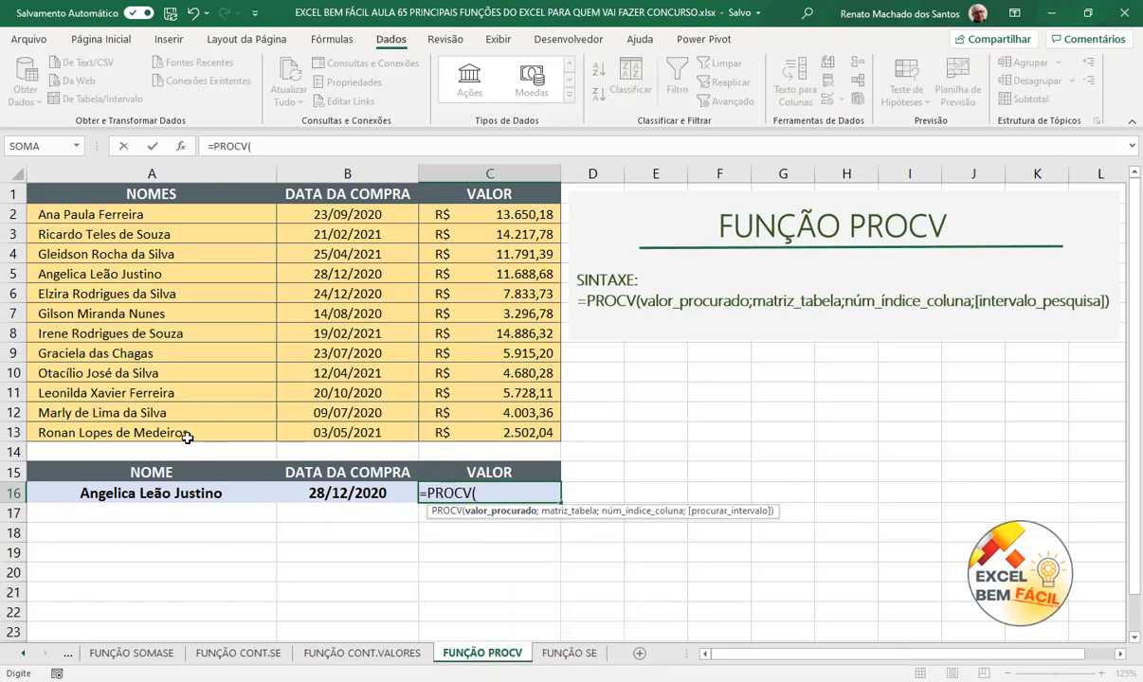
left_click(150, 493)
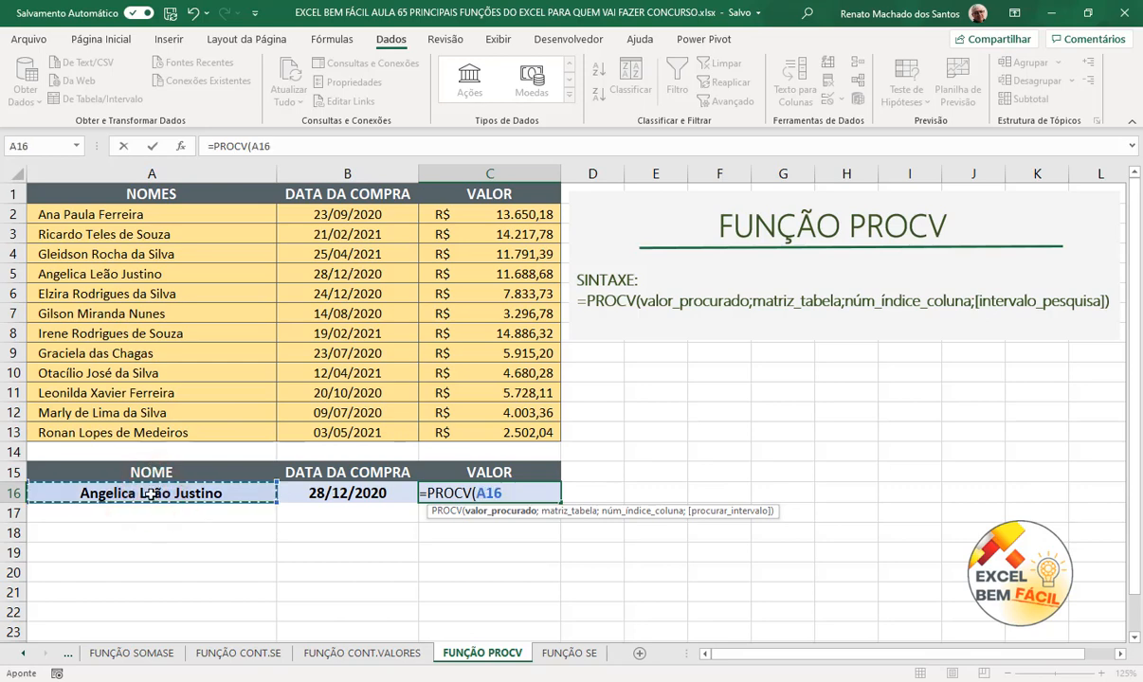
type(";")
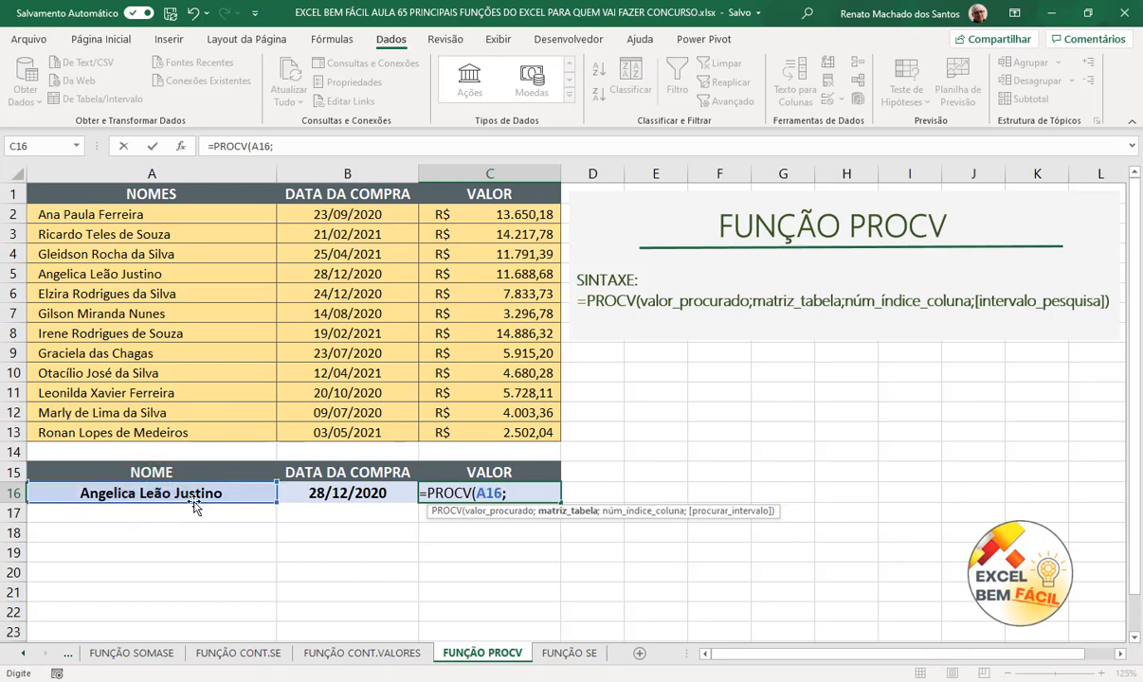
left_click_drag(101, 216, 477, 435)
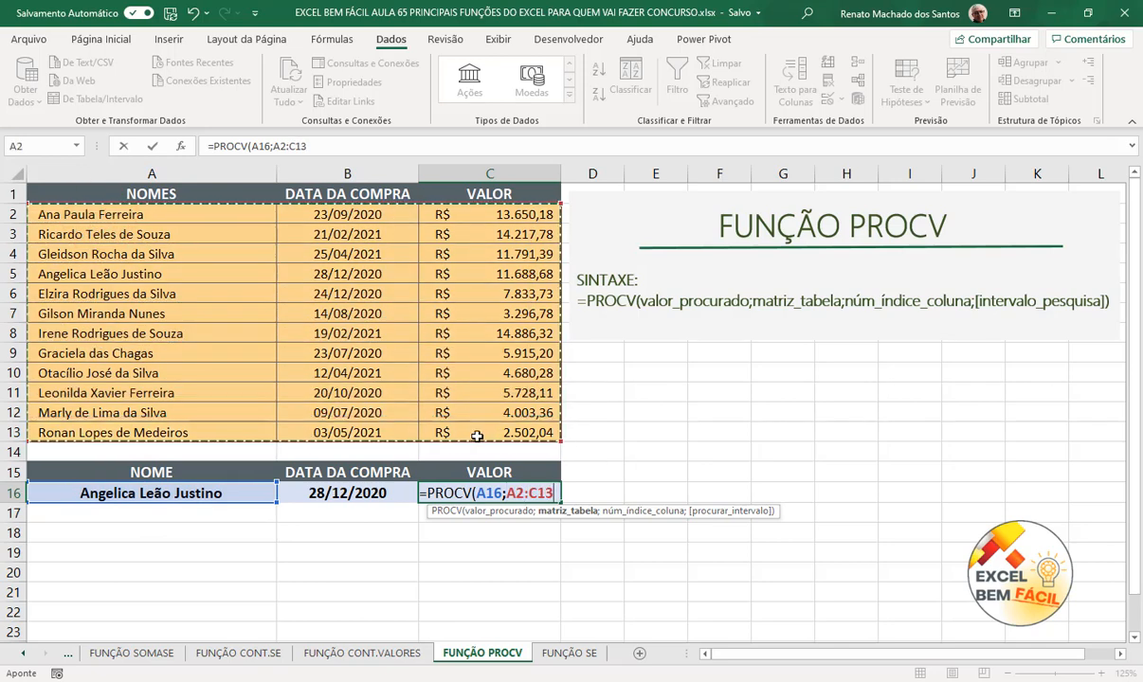
type(";")
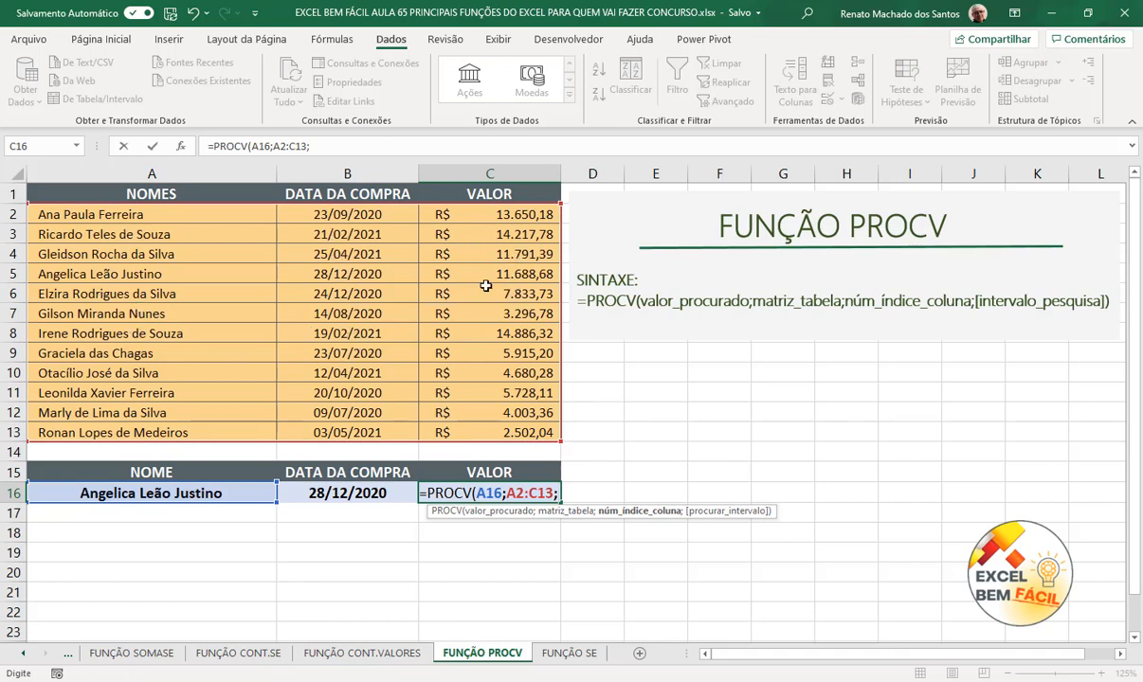
type("3;")
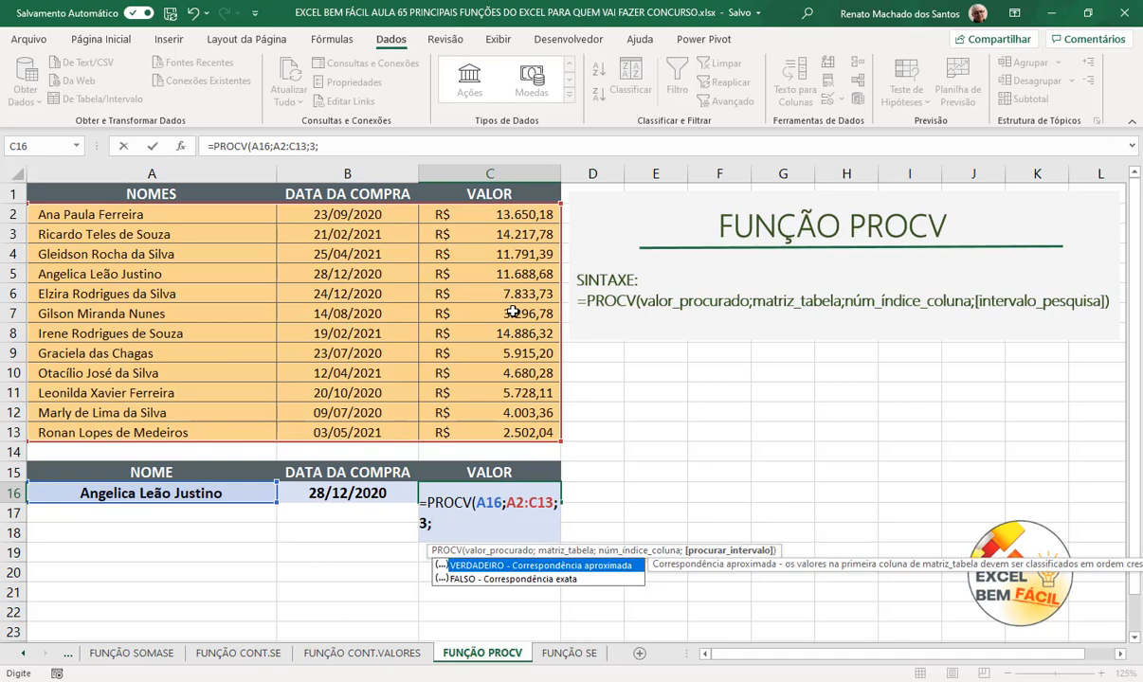
type("0)")
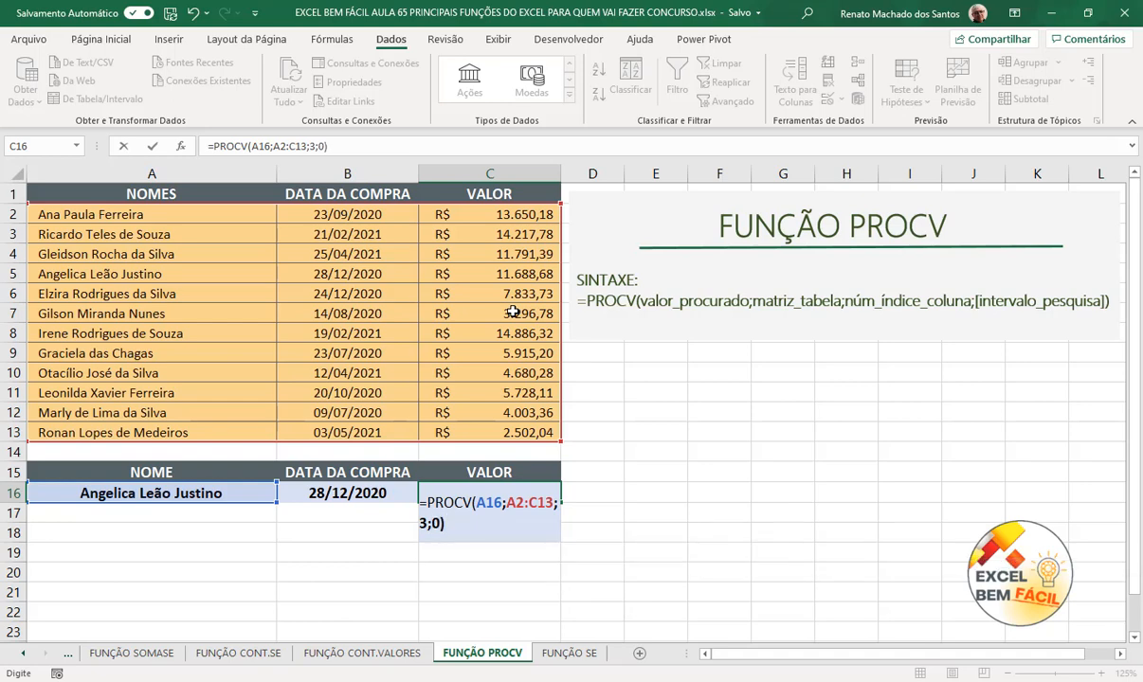
key("Return")
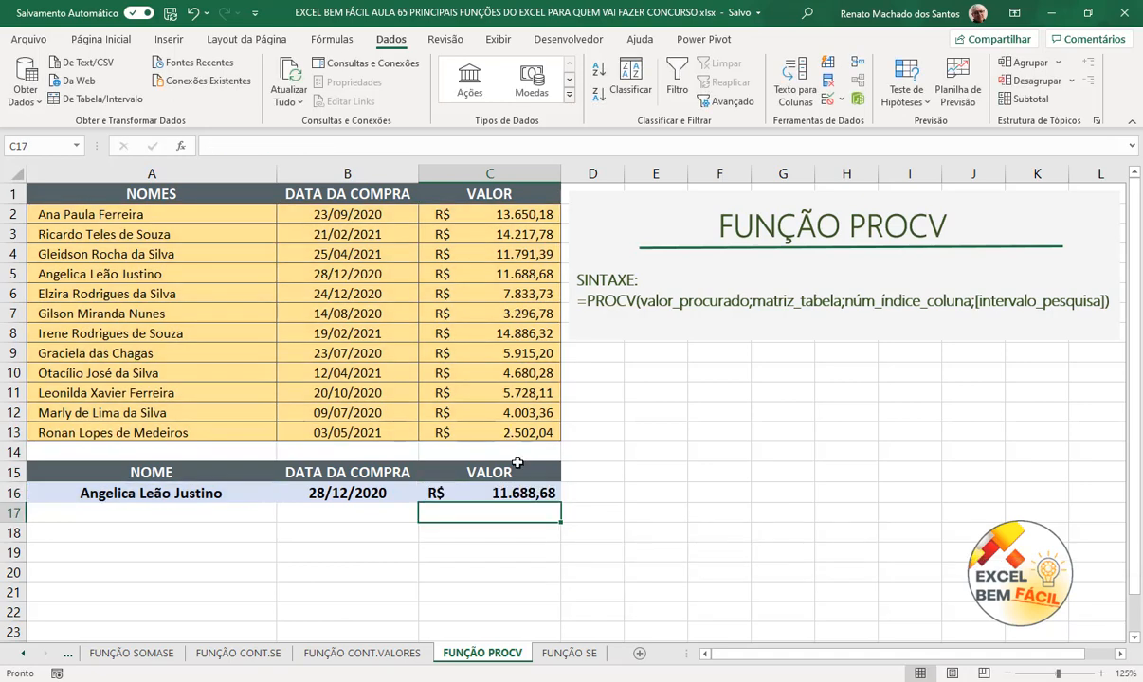
Step: Choose the sixth customer of the table from the name list in cell A16
left_click(507, 493)
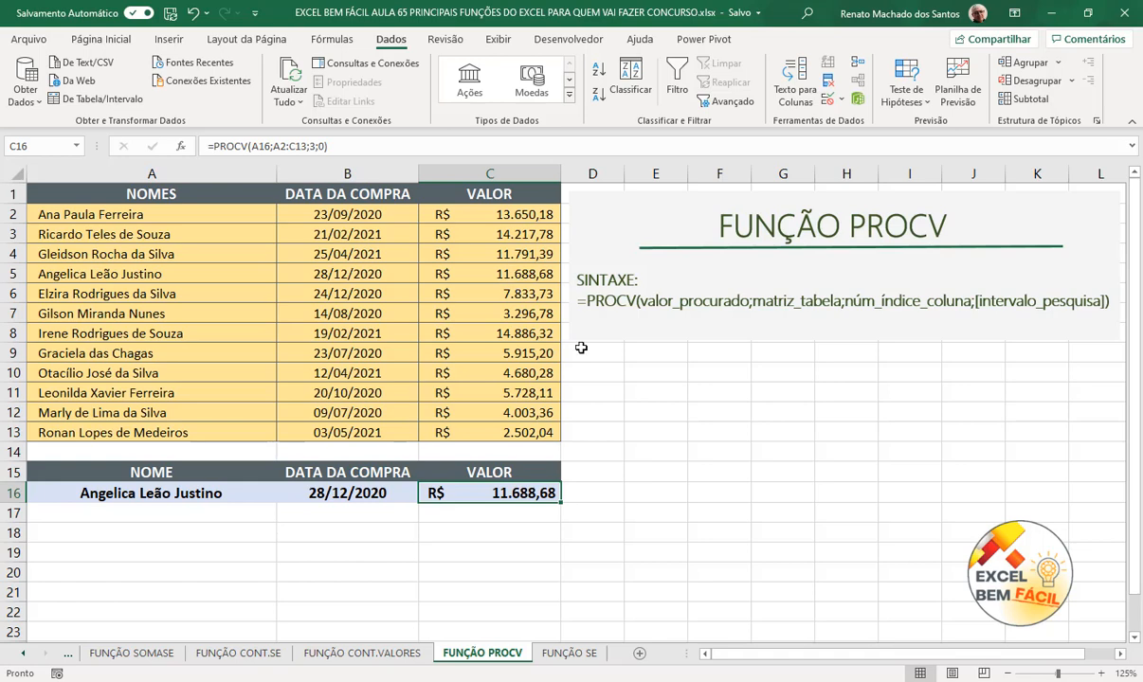
left_click(235, 493)
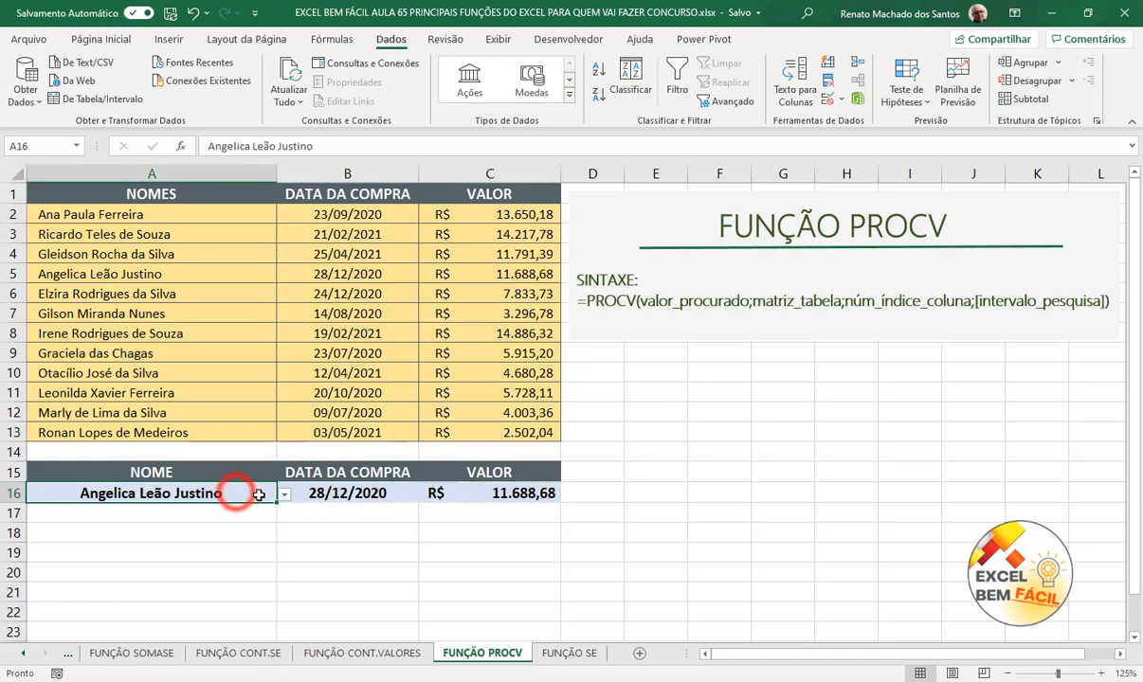
left_click(283, 494)
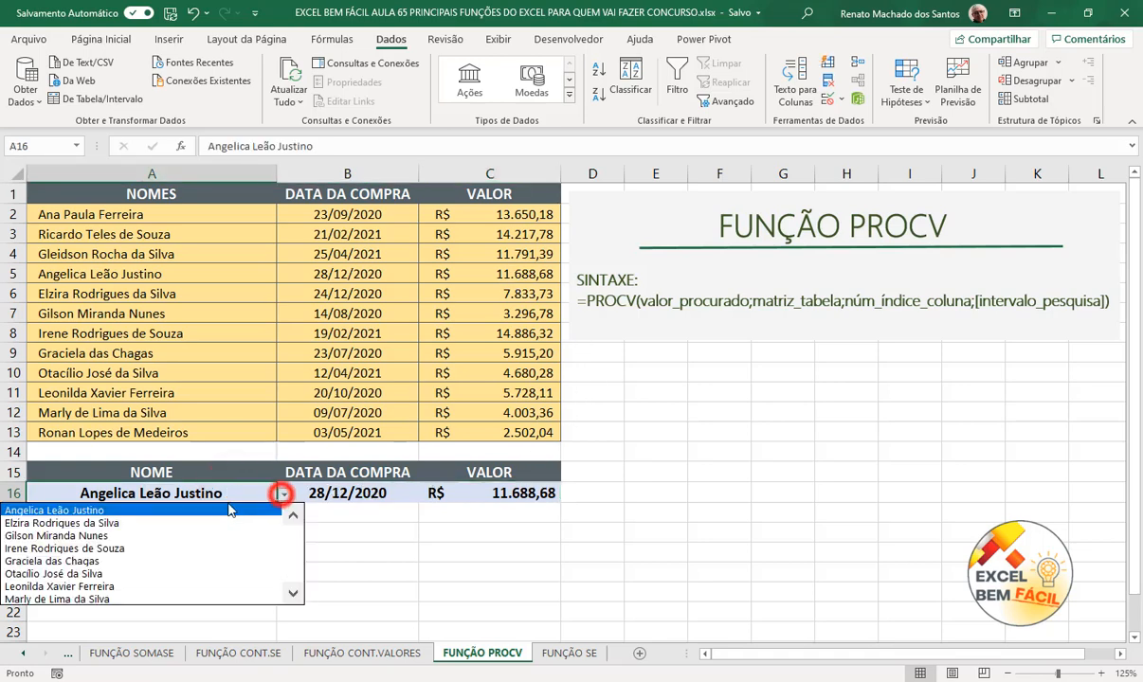
left_click(180, 536)
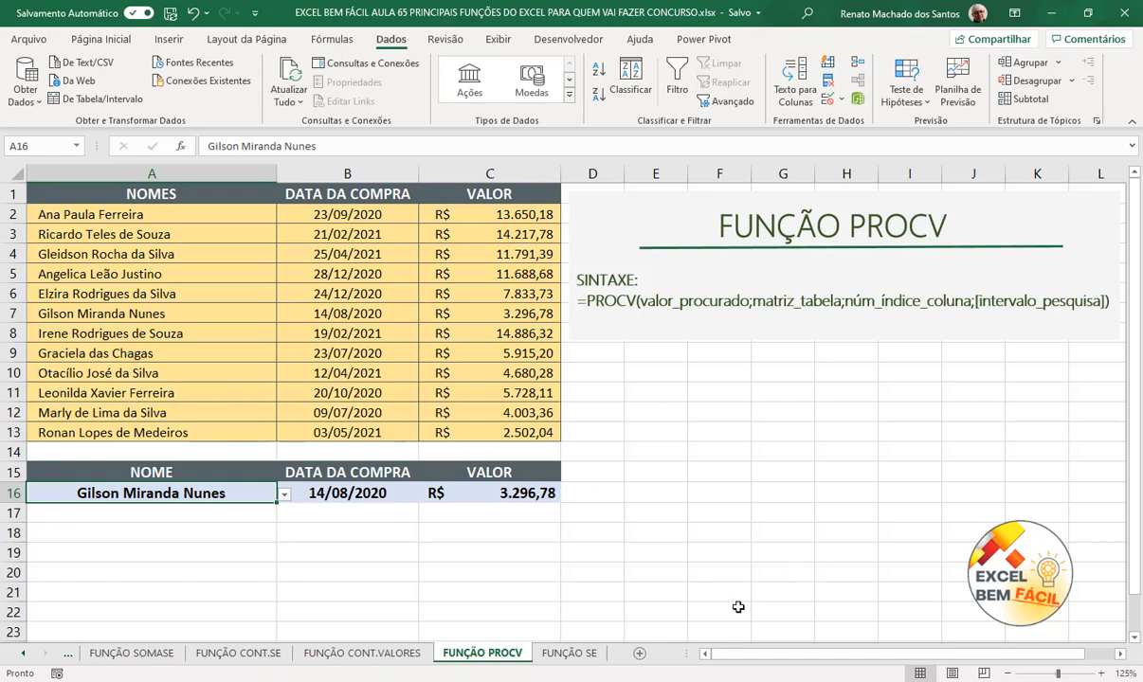
Step: On the FUNÇÃO SE sheet, add a Lista data validation with source =CLIENTES to cell A16 and choose the seventh customer from its list
left_click(586, 655)
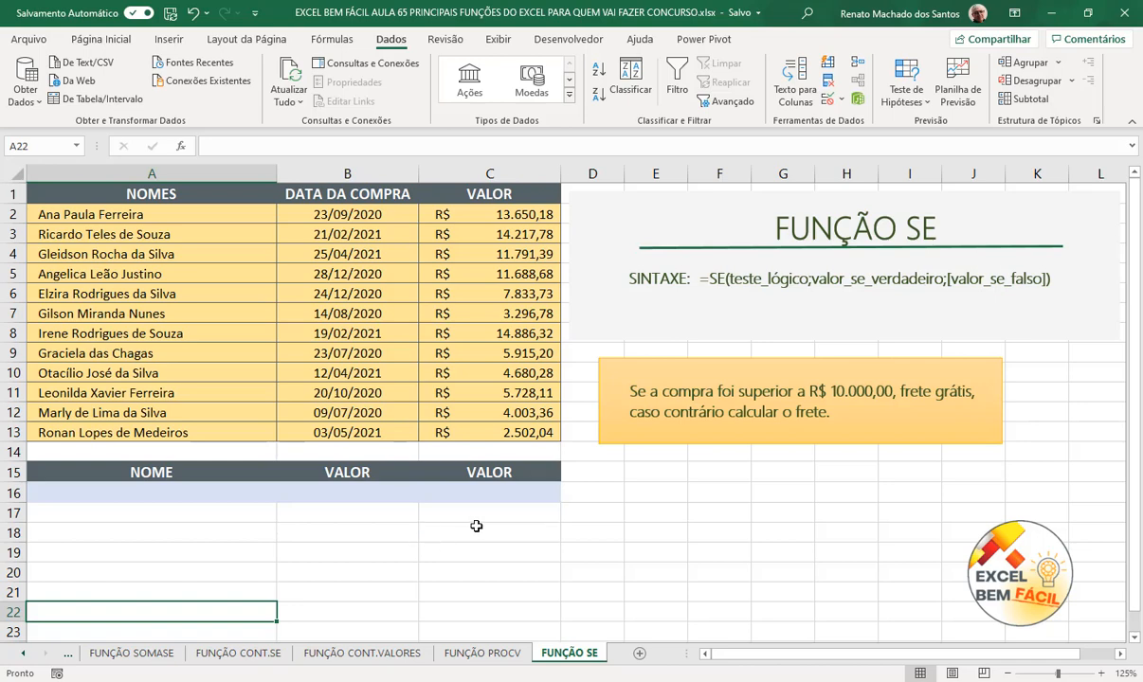
left_click(249, 490)
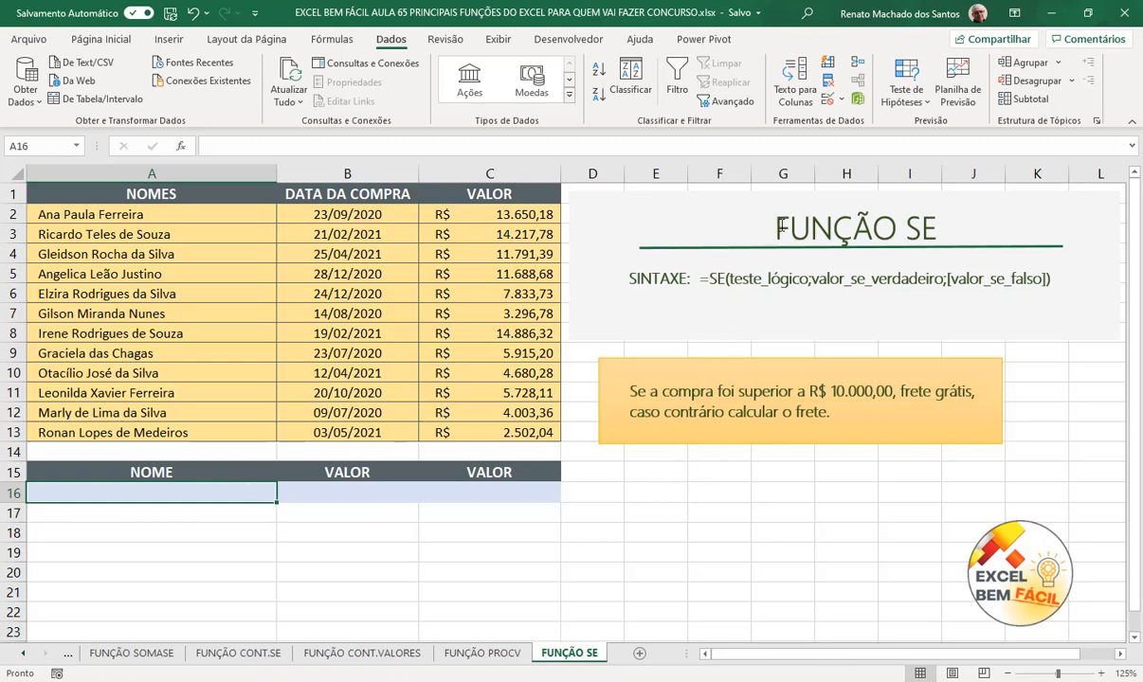
left_click(831, 98)
left_click(861, 122)
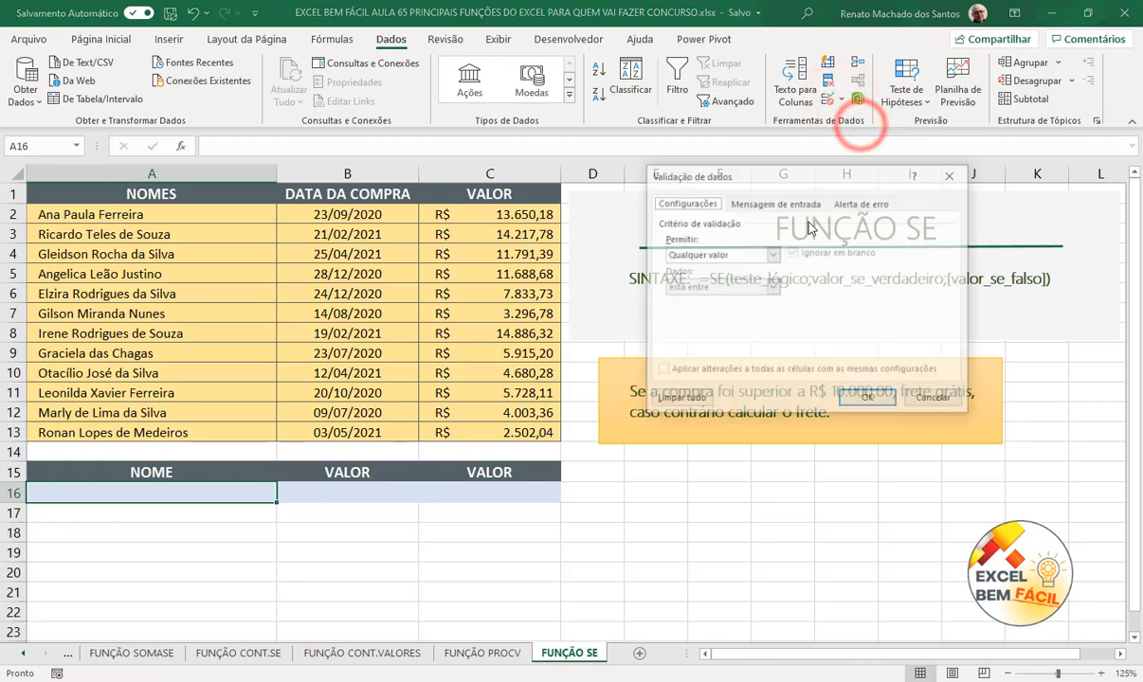
left_click(744, 254)
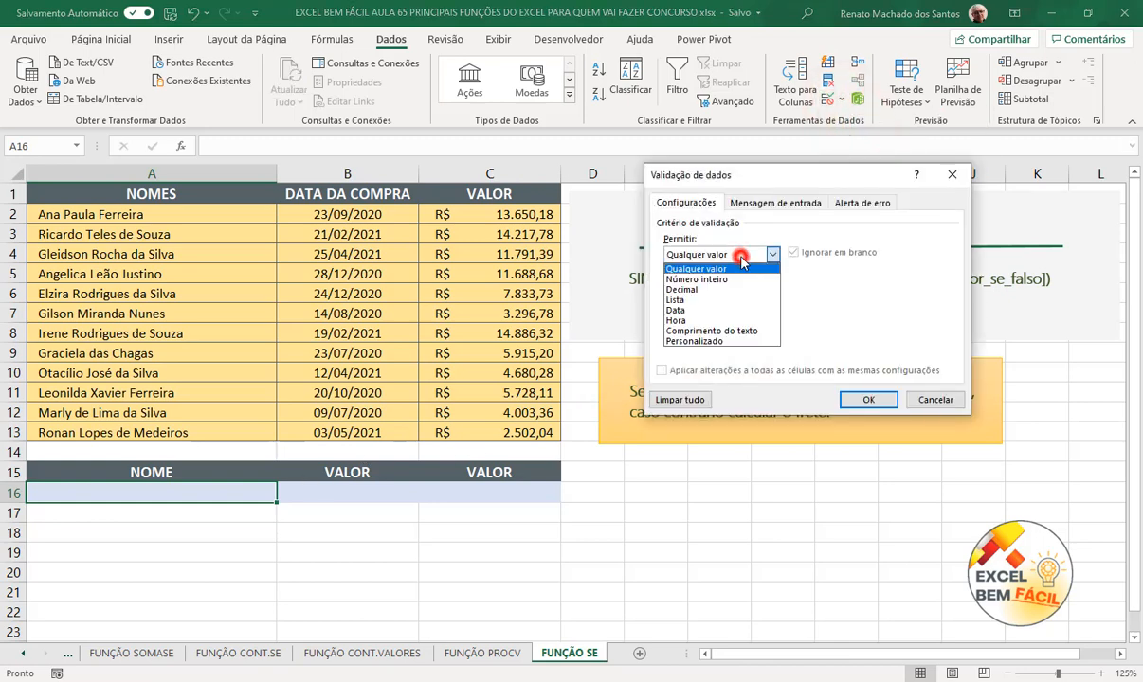
left_click(720, 300)
left_click(722, 318)
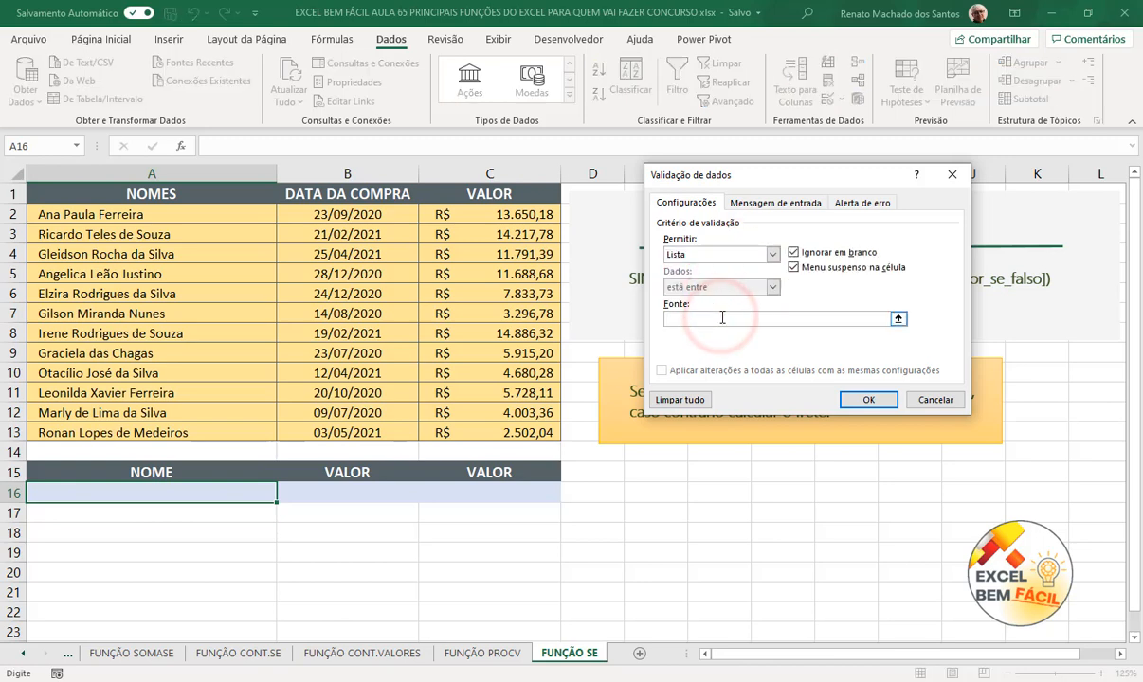
type("=CLIENTES")
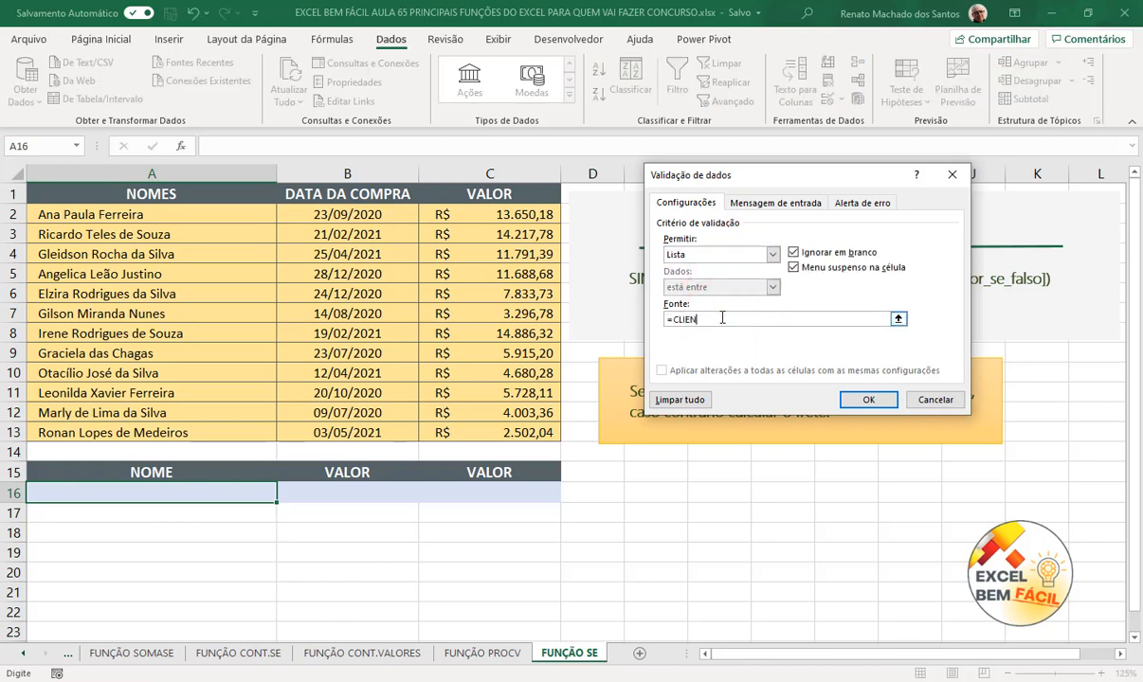
left_click(868, 399)
left_click(284, 493)
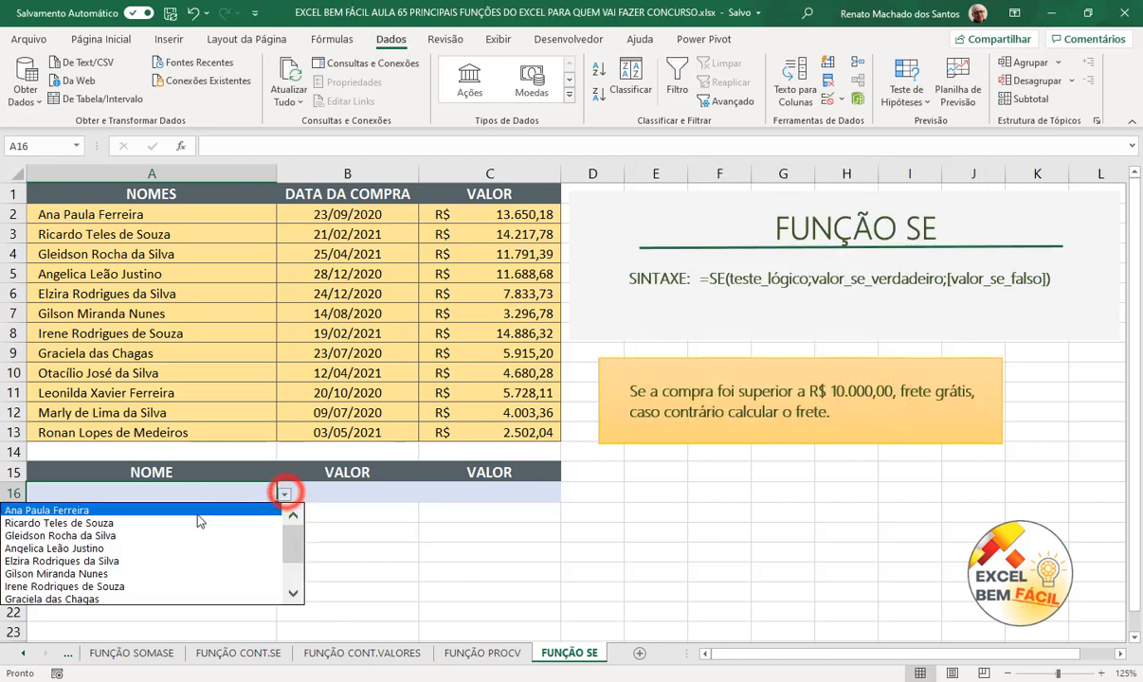
left_click(161, 585)
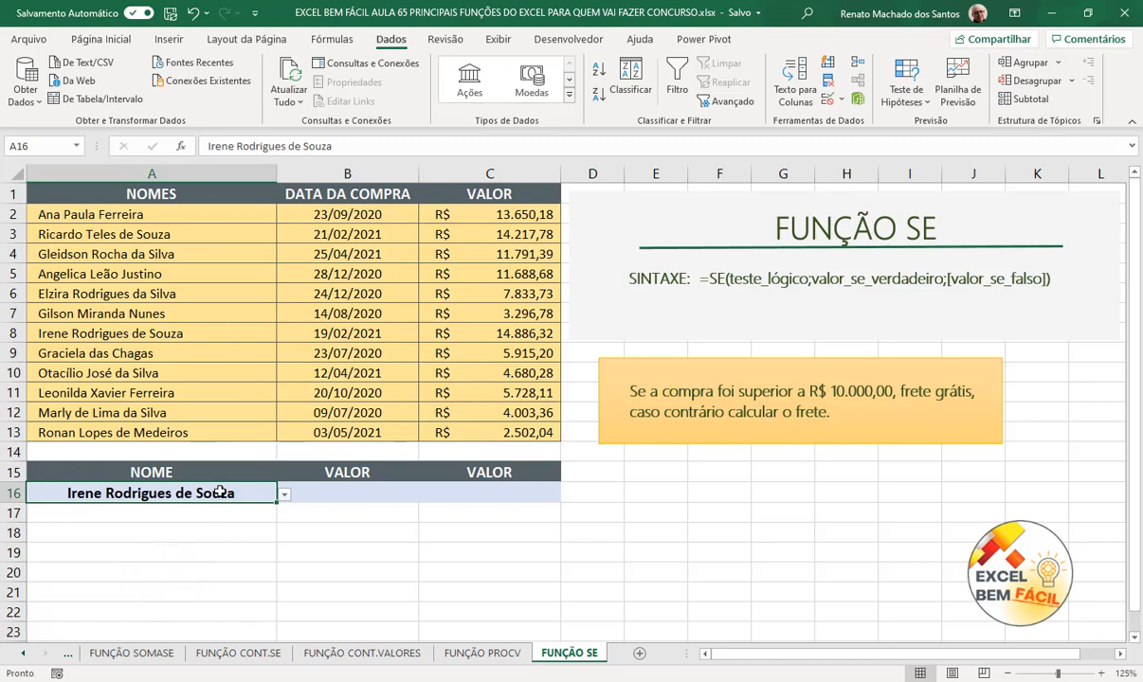
left_click(367, 491)
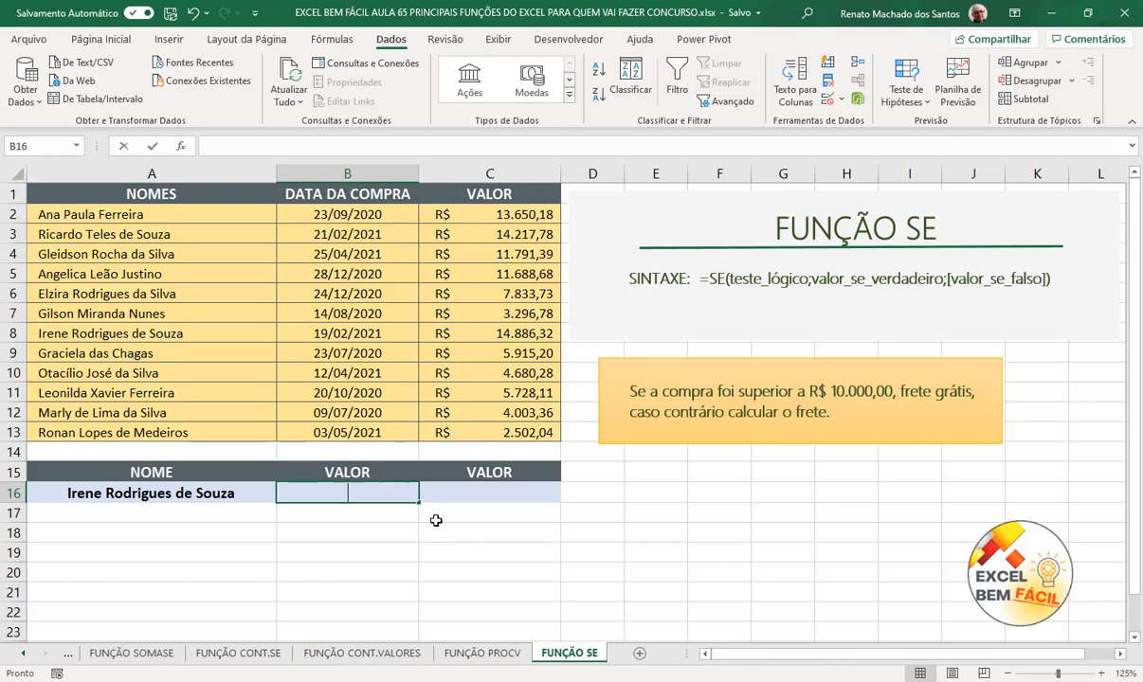
type("=PRICV")
key("BackSpace")
key("BackSpace")
key("BackSpace")
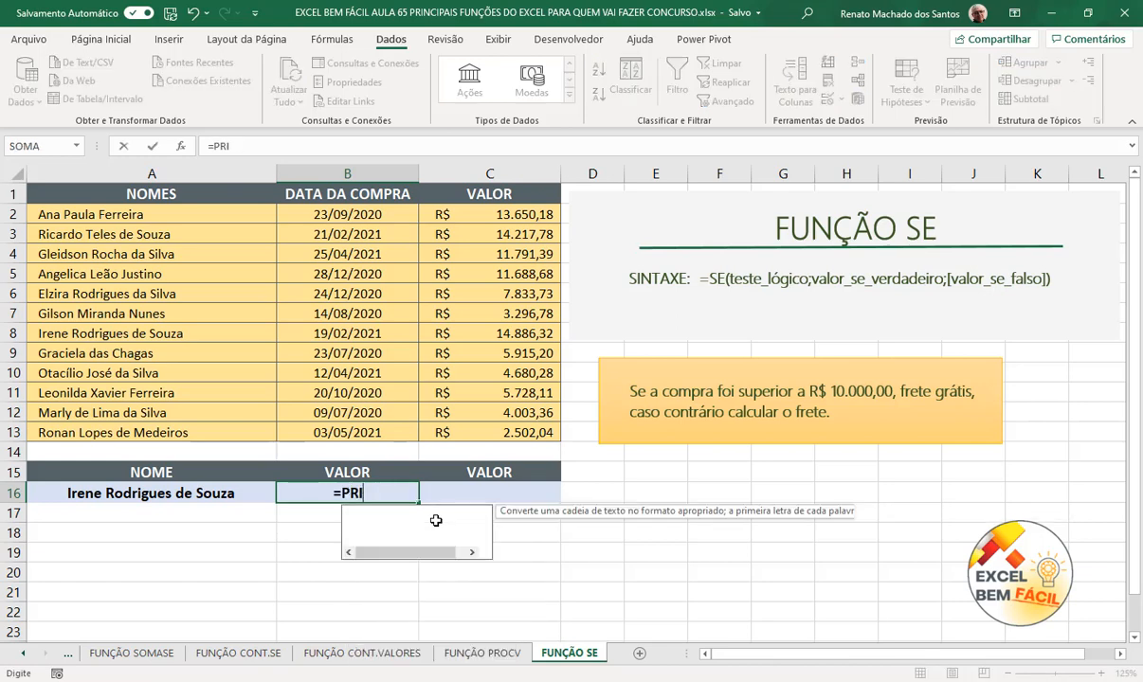
key("Escape")
type("OCV")
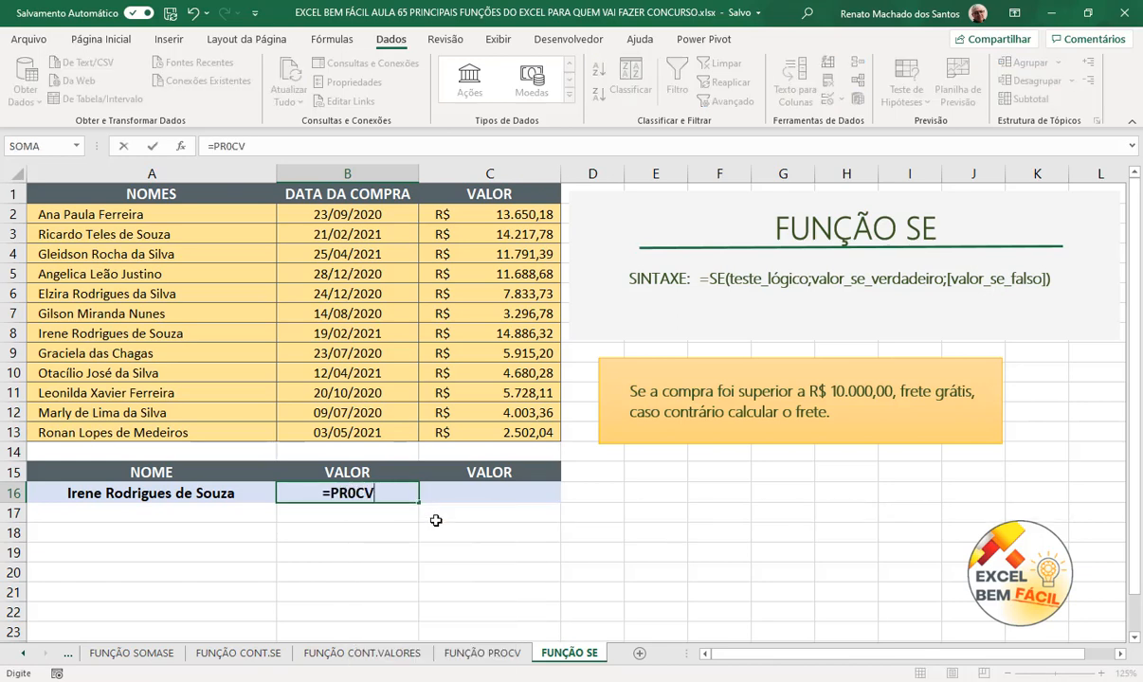
key("Tab")
Step: Replace the mistyped function in cell B16 with =PROCV(A16;A2:C13;3;0) to look up the chosen customer's purchase value
double_click(349, 494)
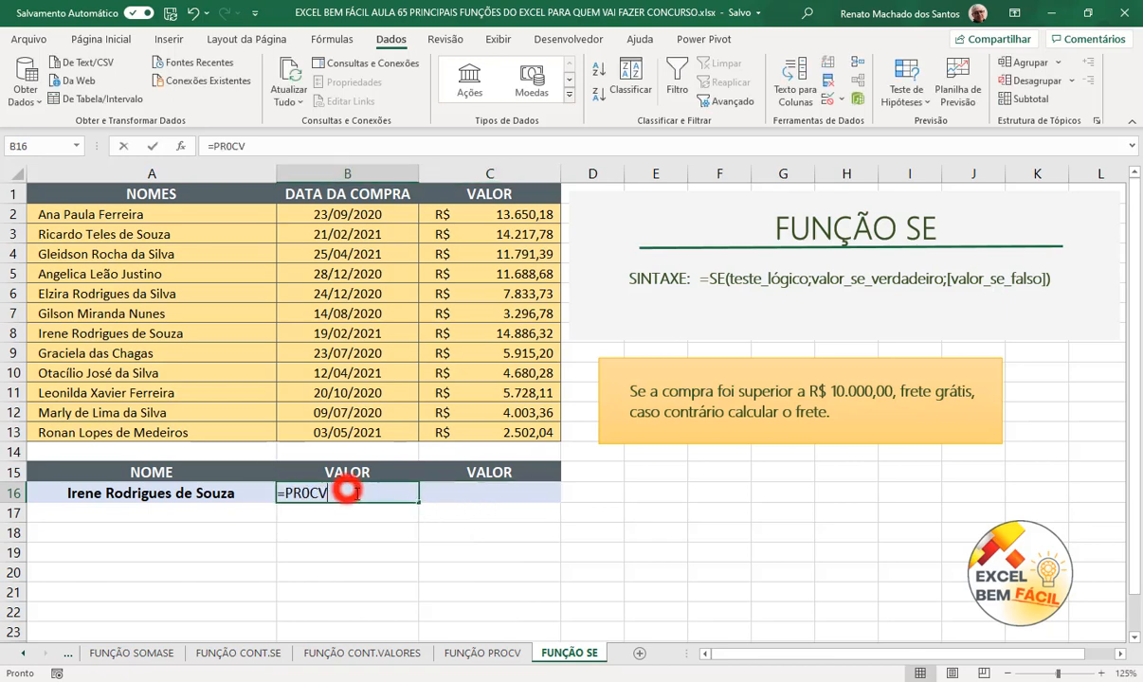
key("BackSpace")
key("BackSpace")
key("BackSpace")
key("BackSpace")
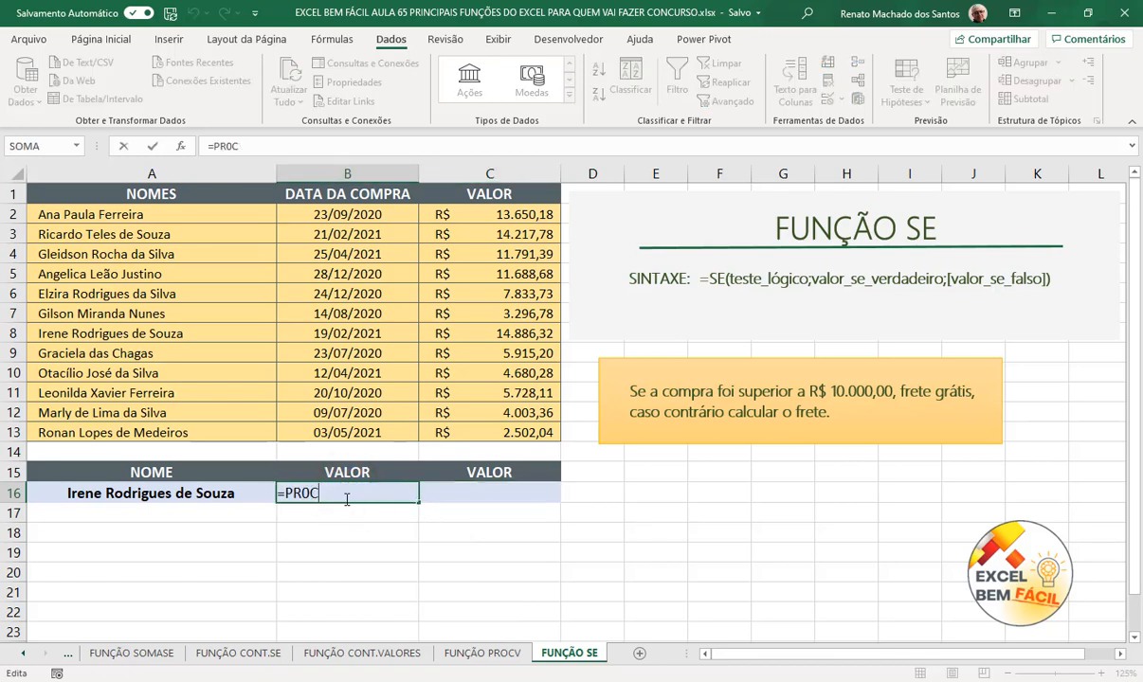
type("ROCV(")
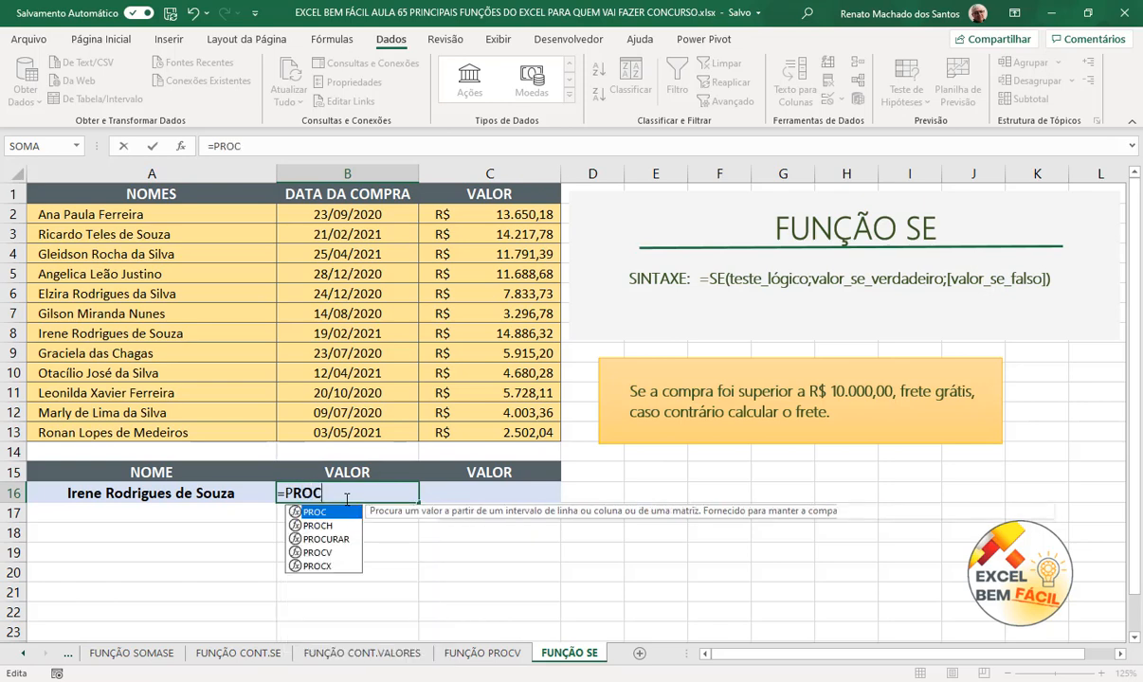
left_click(243, 494)
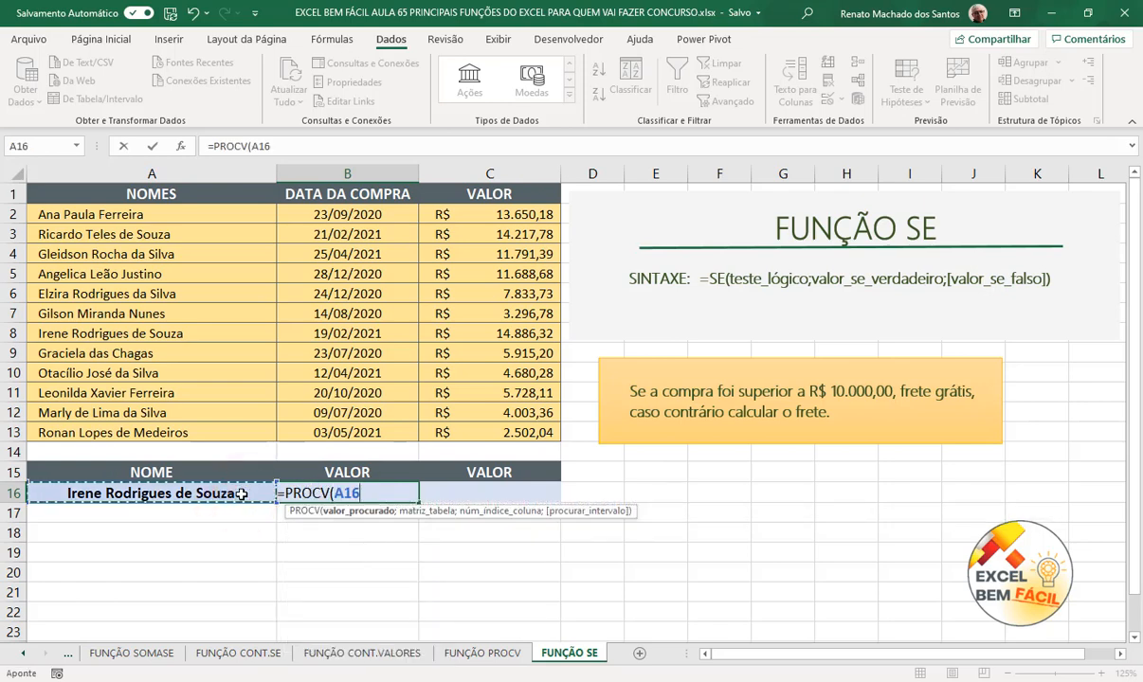
type(";")
left_click_drag(151, 216, 509, 429)
type(";")
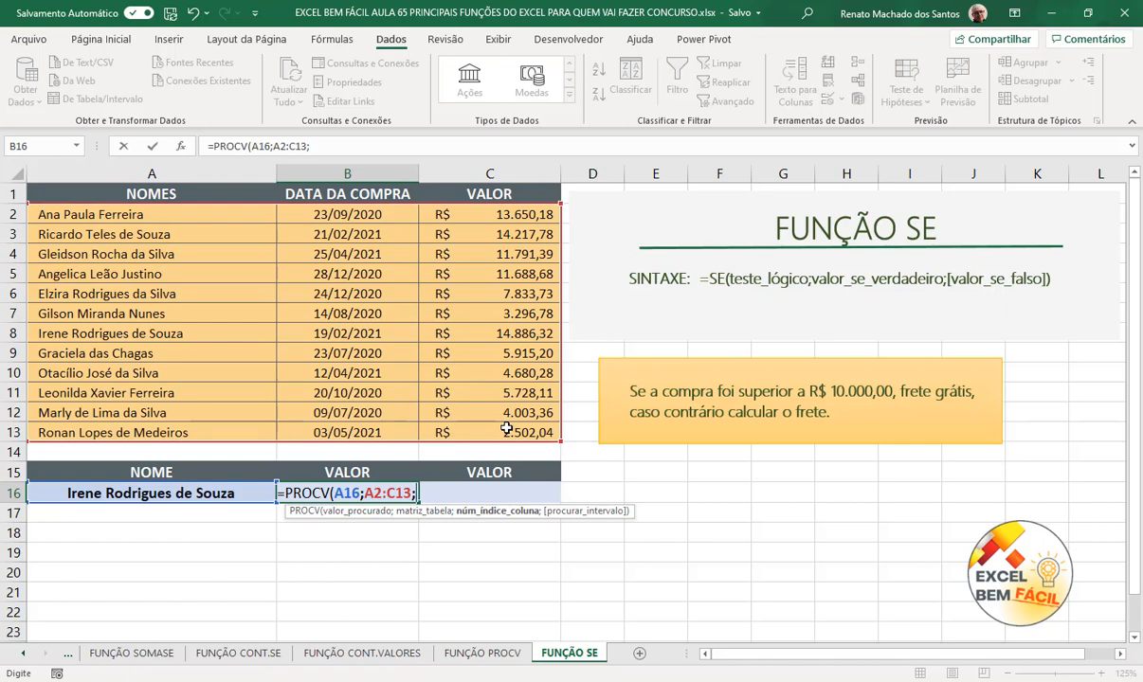
type("3;")
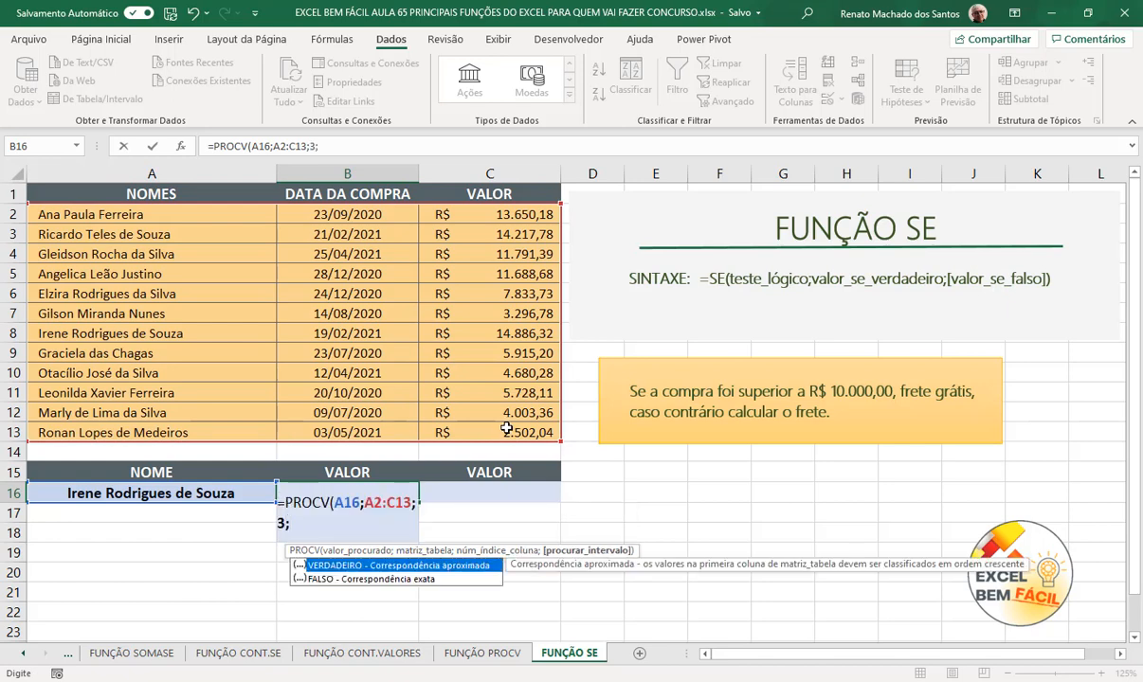
type("0)")
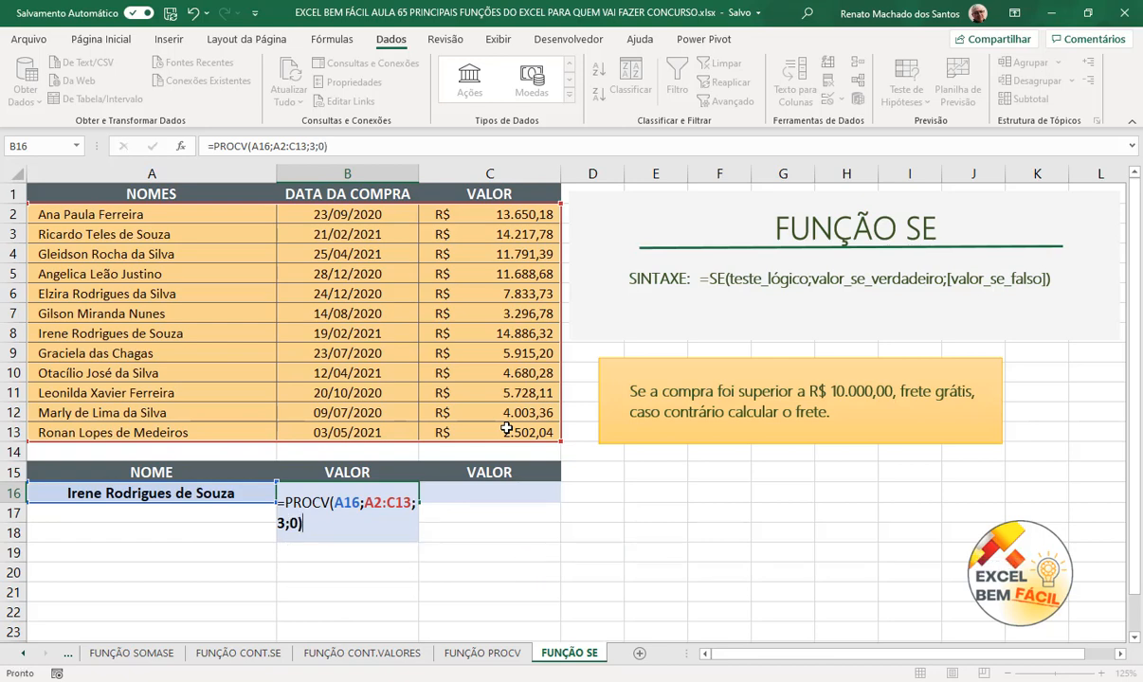
key("Return")
Step: Inspect the PROCV formula in cell B16 without changing it, and select the empty cell C16
left_click(393, 490)
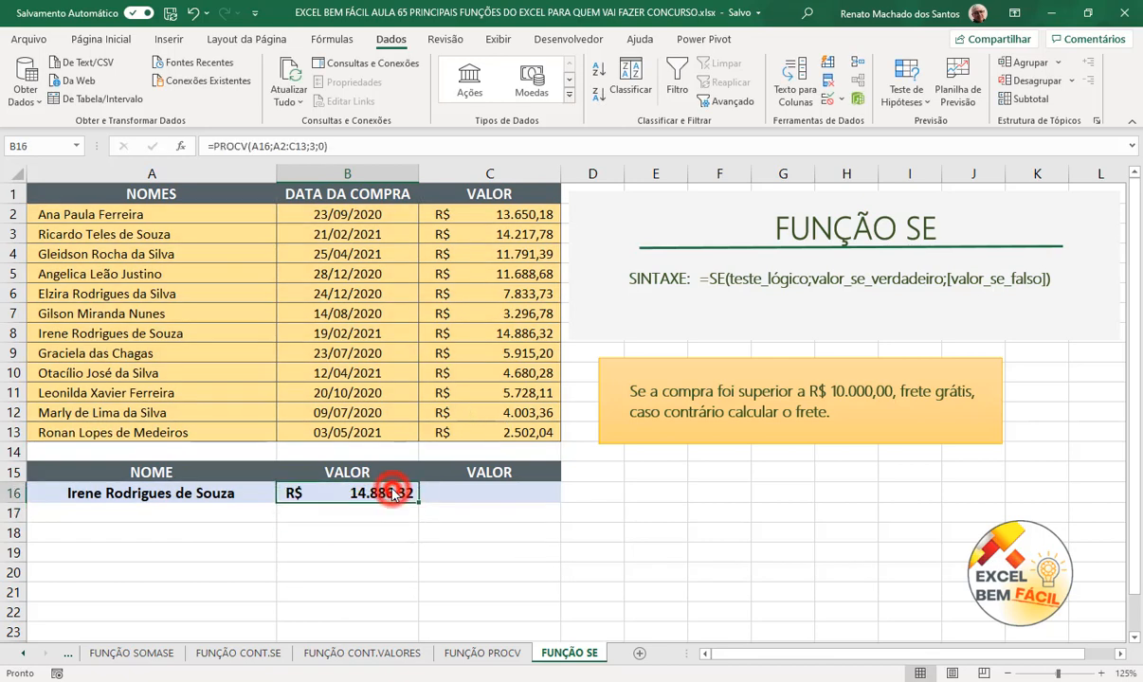
double_click(388, 493)
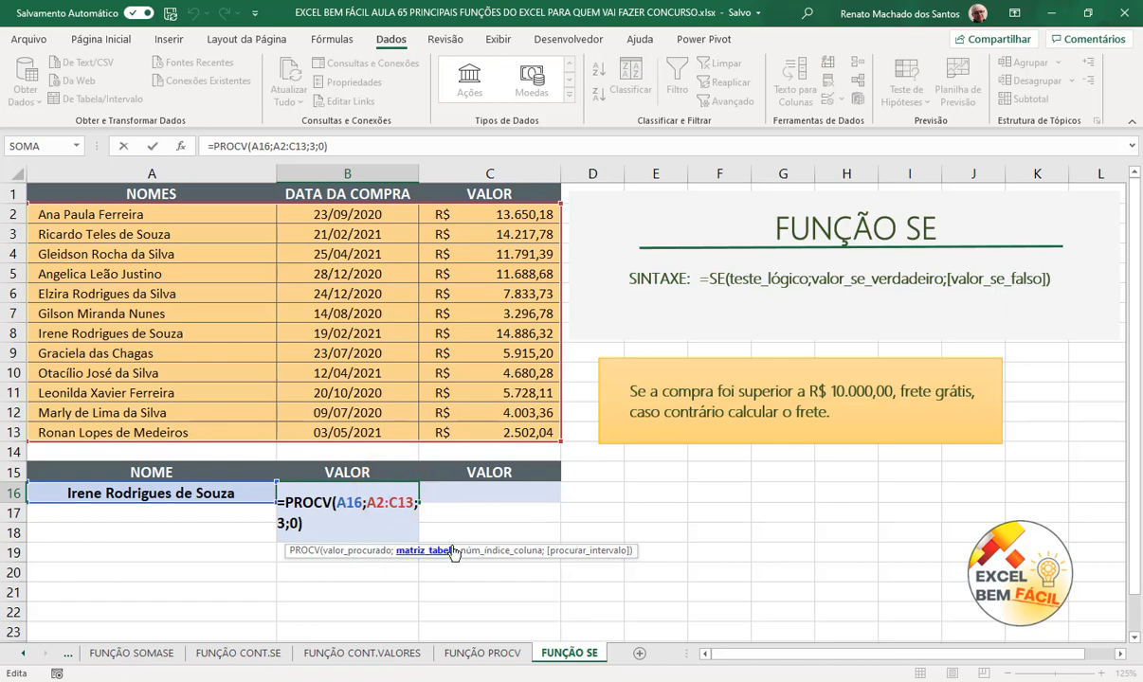
key("Escape")
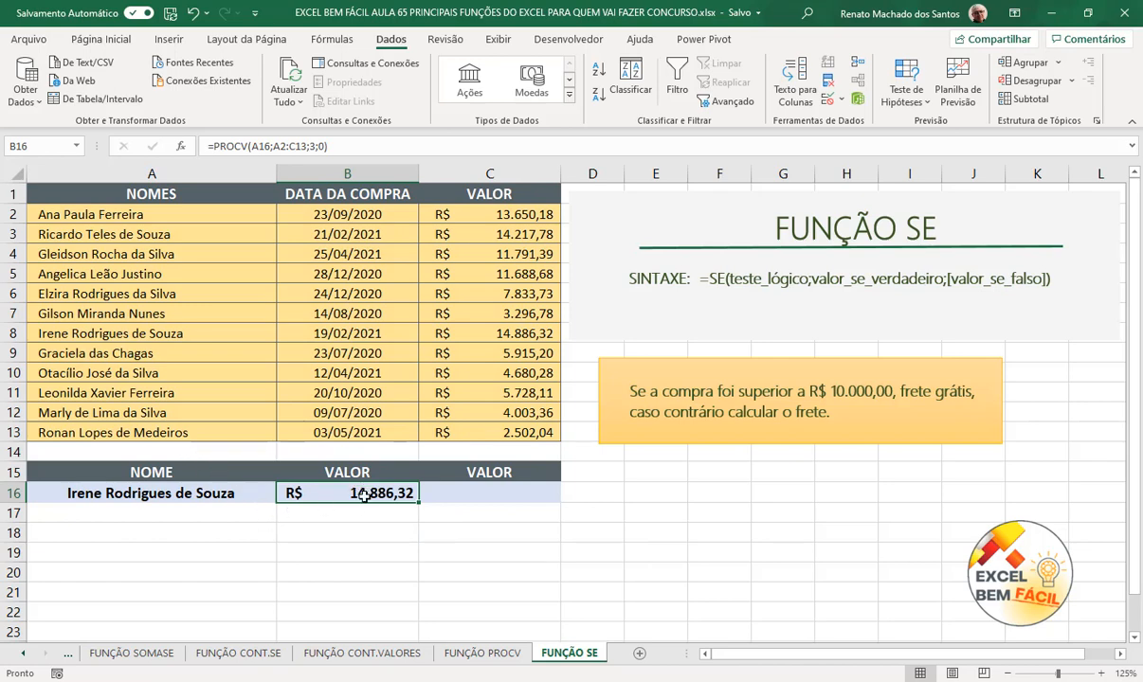
left_click(438, 497)
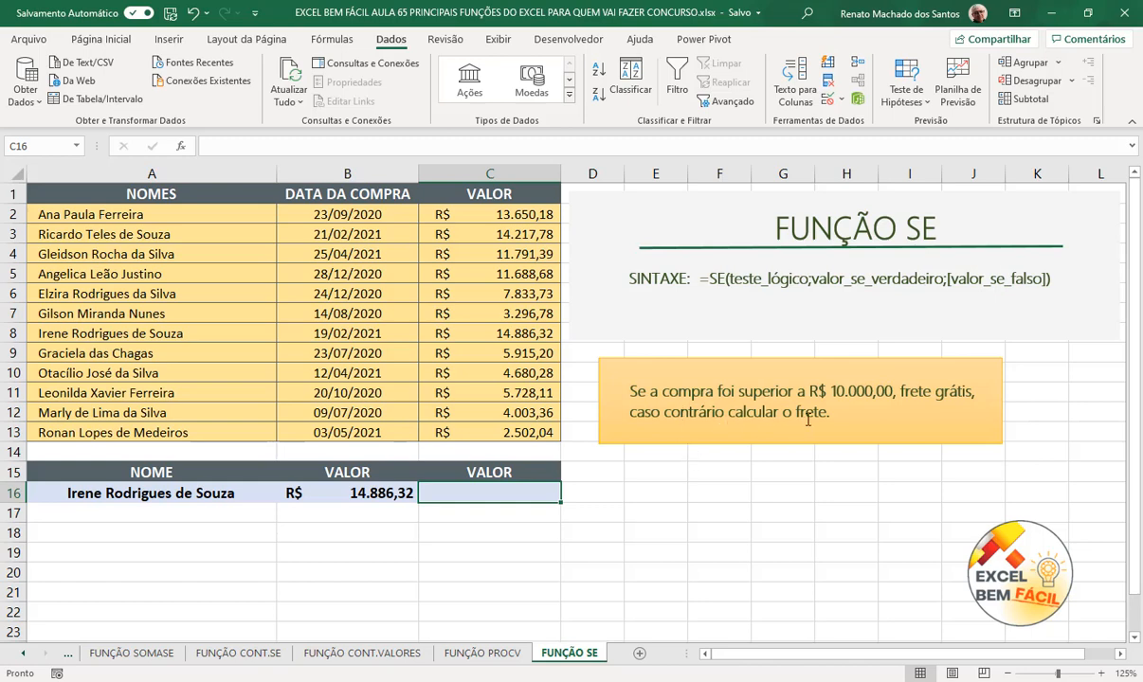
Step: Write the formula =SE(B16>10000;"Frete Grátis";"Calcular o frete") in cell C16
left_click(500, 496)
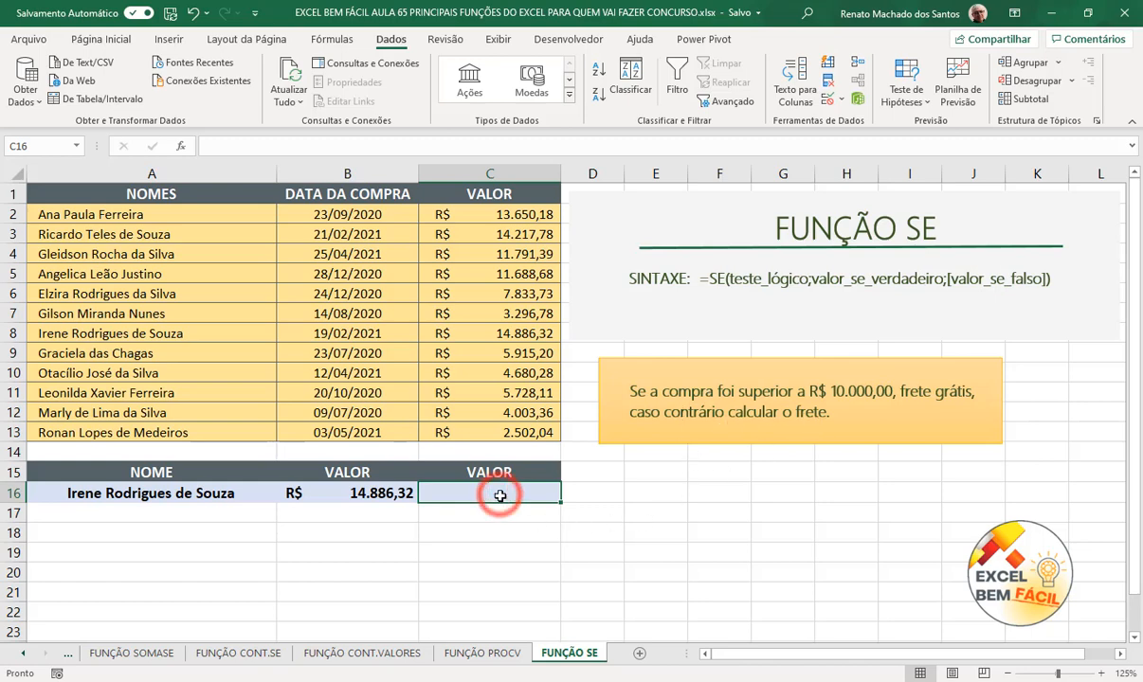
type("=SE(")
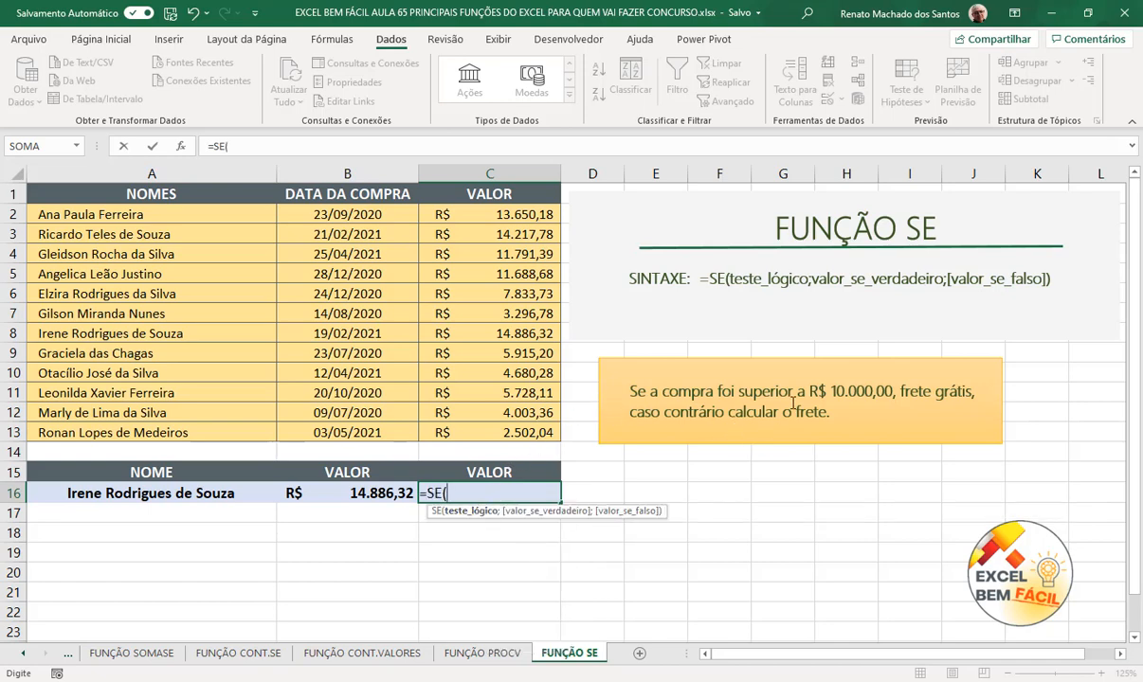
left_click(366, 493)
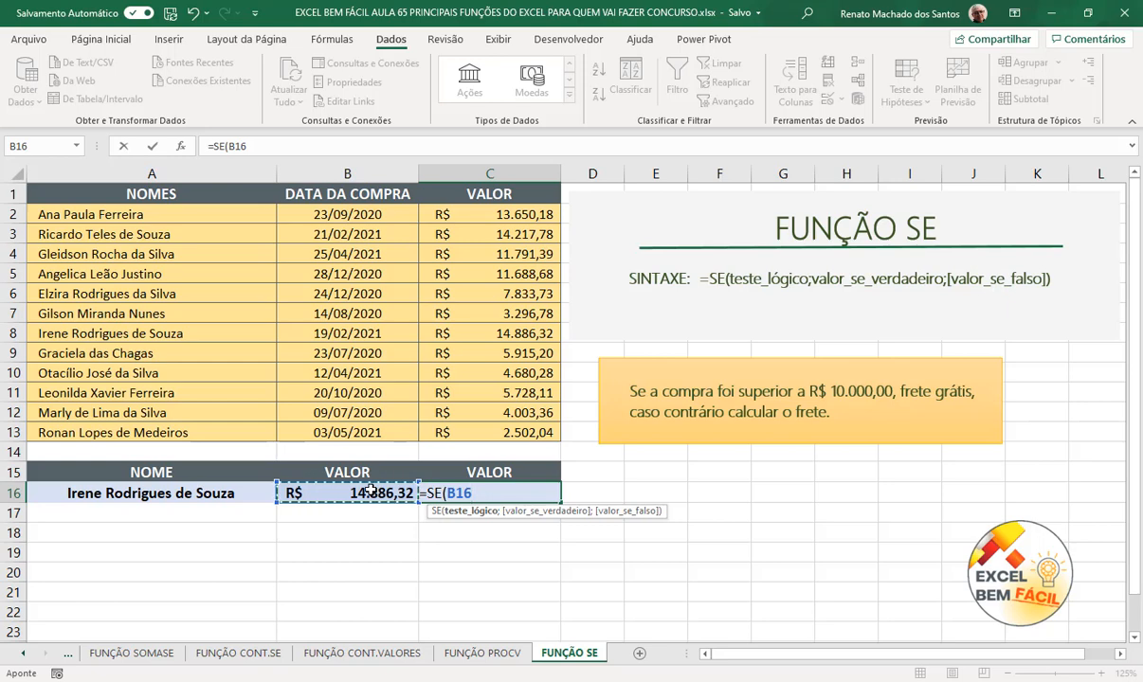
type(">")
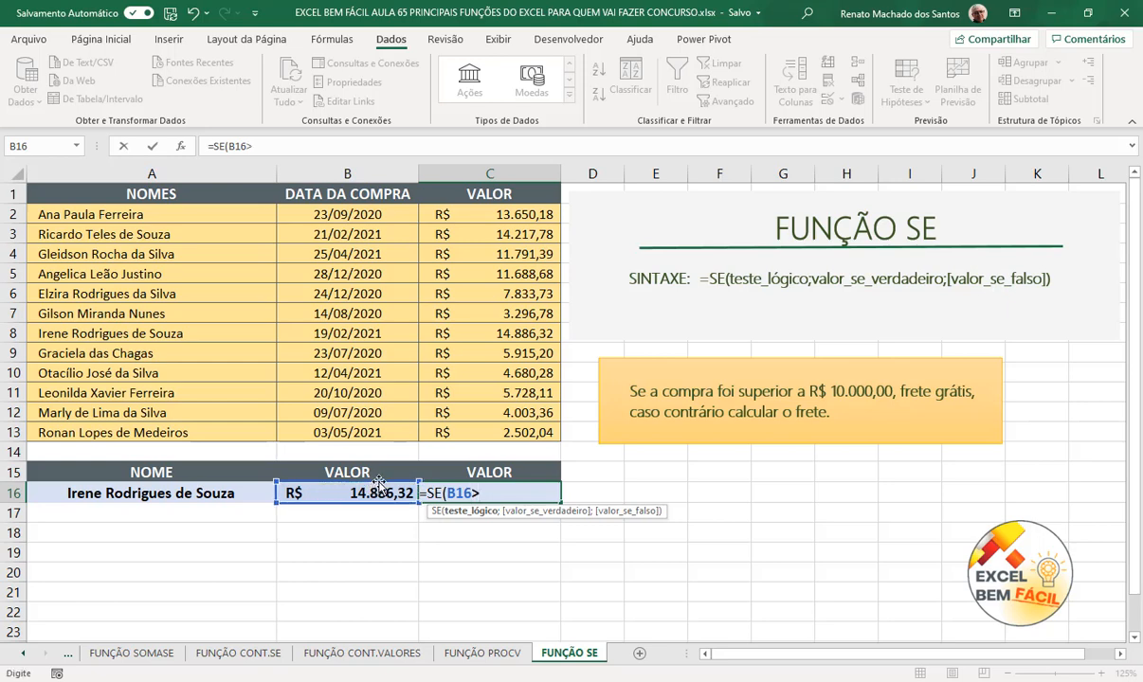
type("10000;")
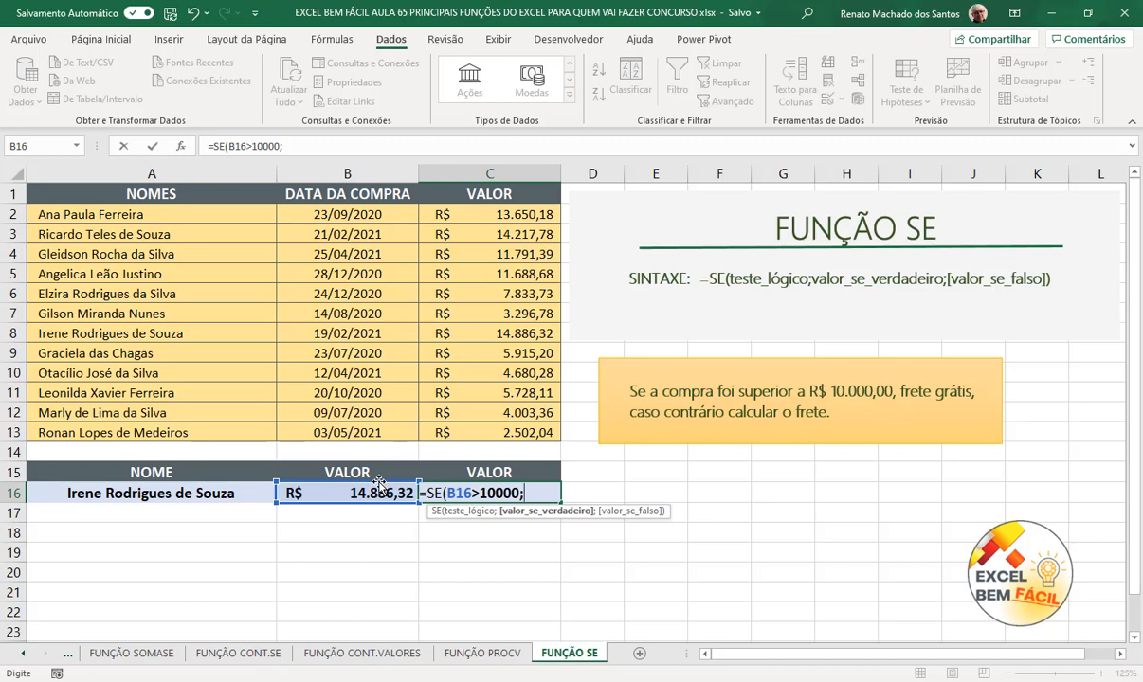
type("\"Frete Gr")
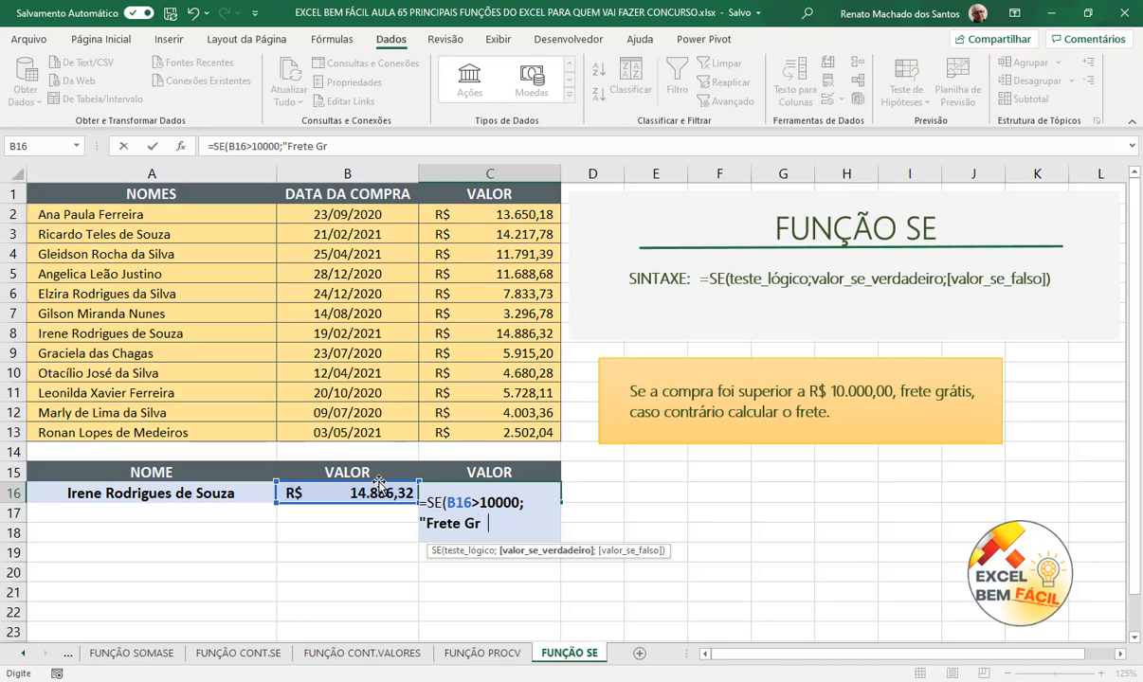
type(" a")
type("tis")
type("\"")
type(";")
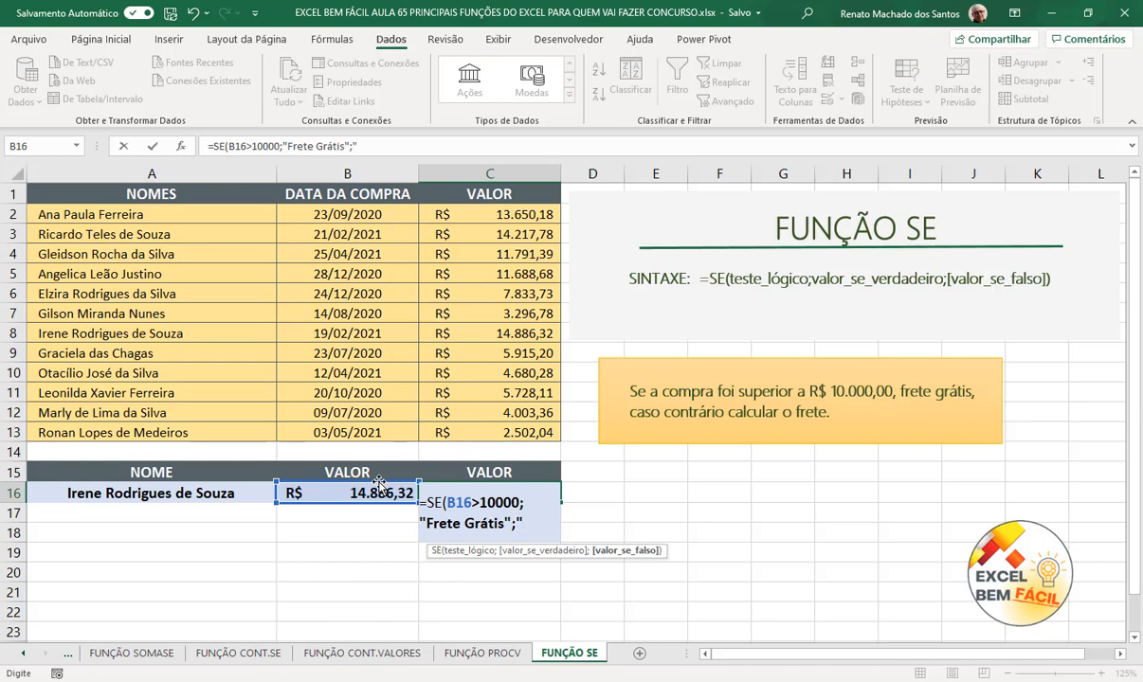
type("Calcular")
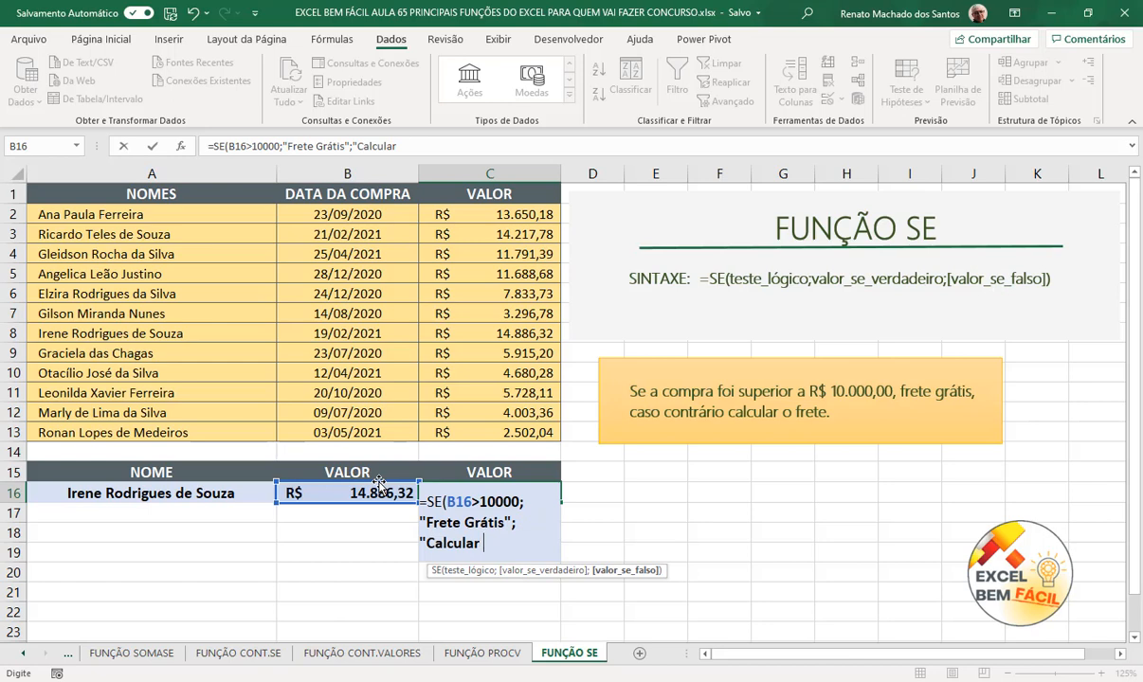
type(" o fre te\"")
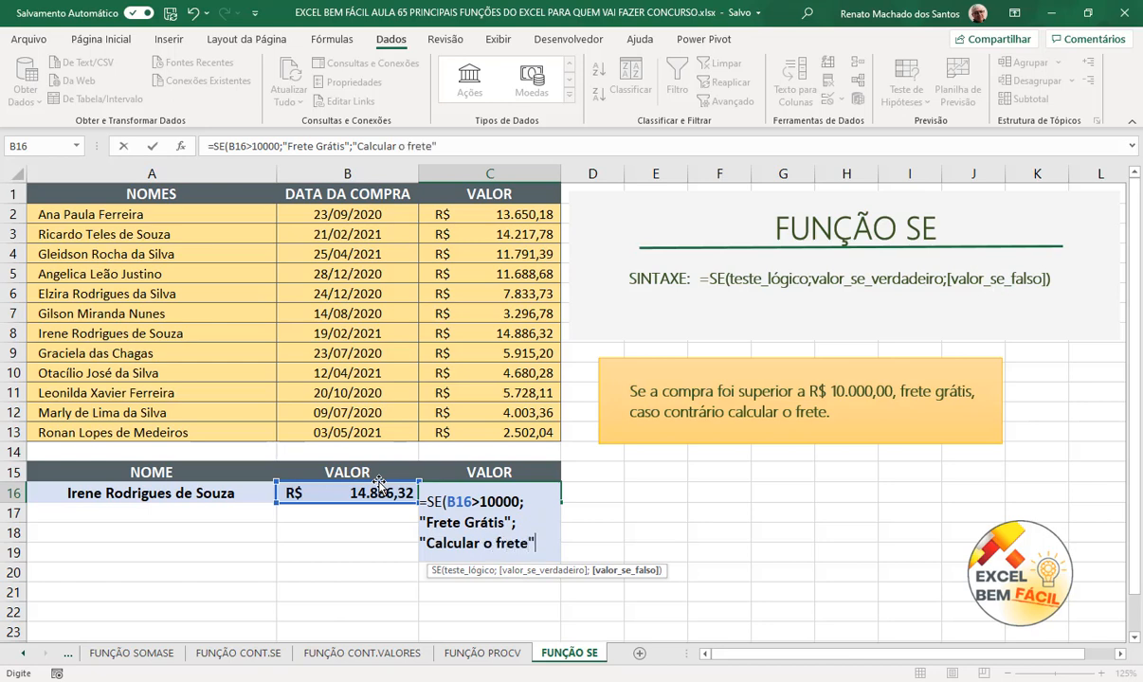
type(")")
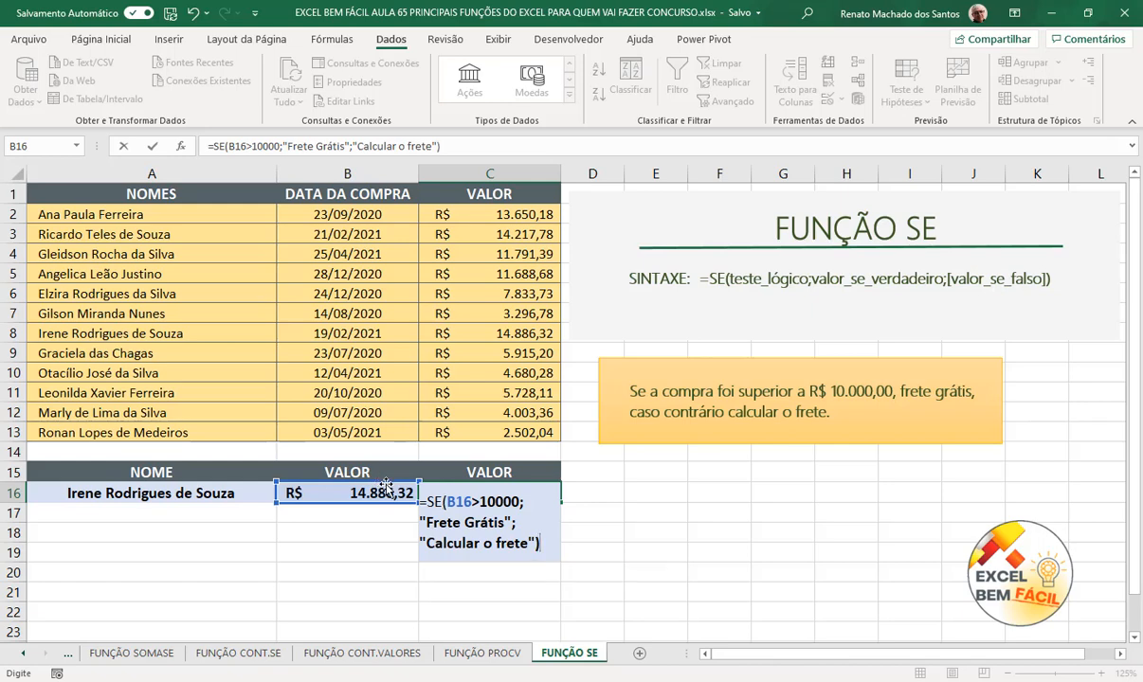
Step: Change the logical test of the SE formula in C16 to B16>=10000 and enter the formula
left_click(481, 500)
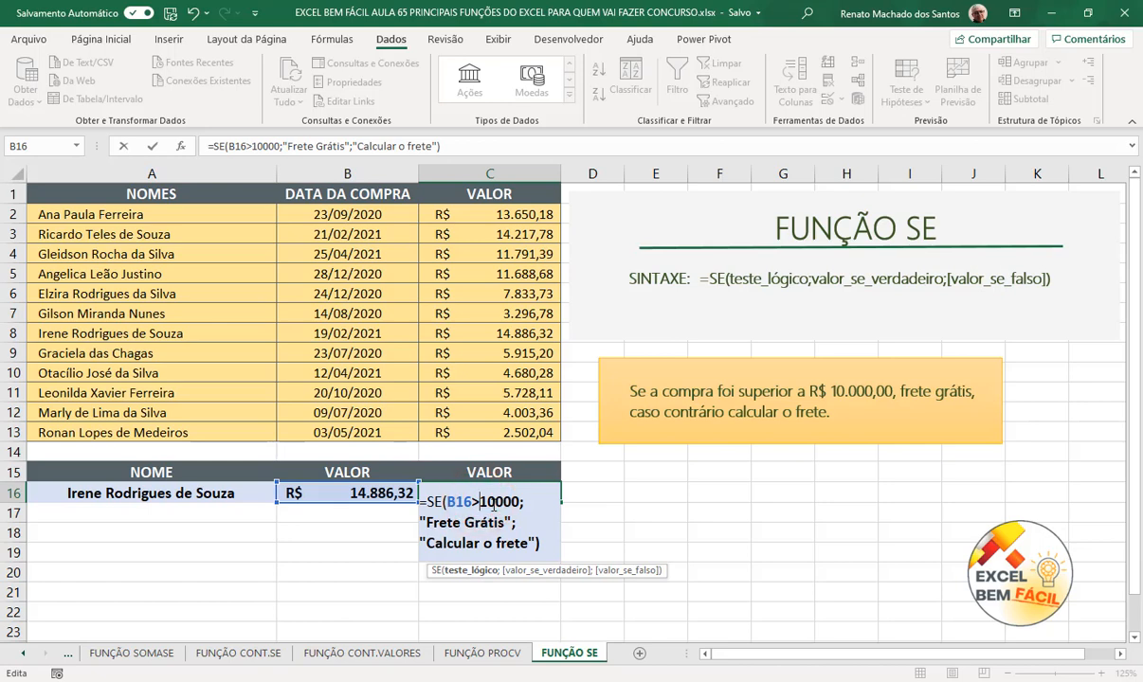
type("=")
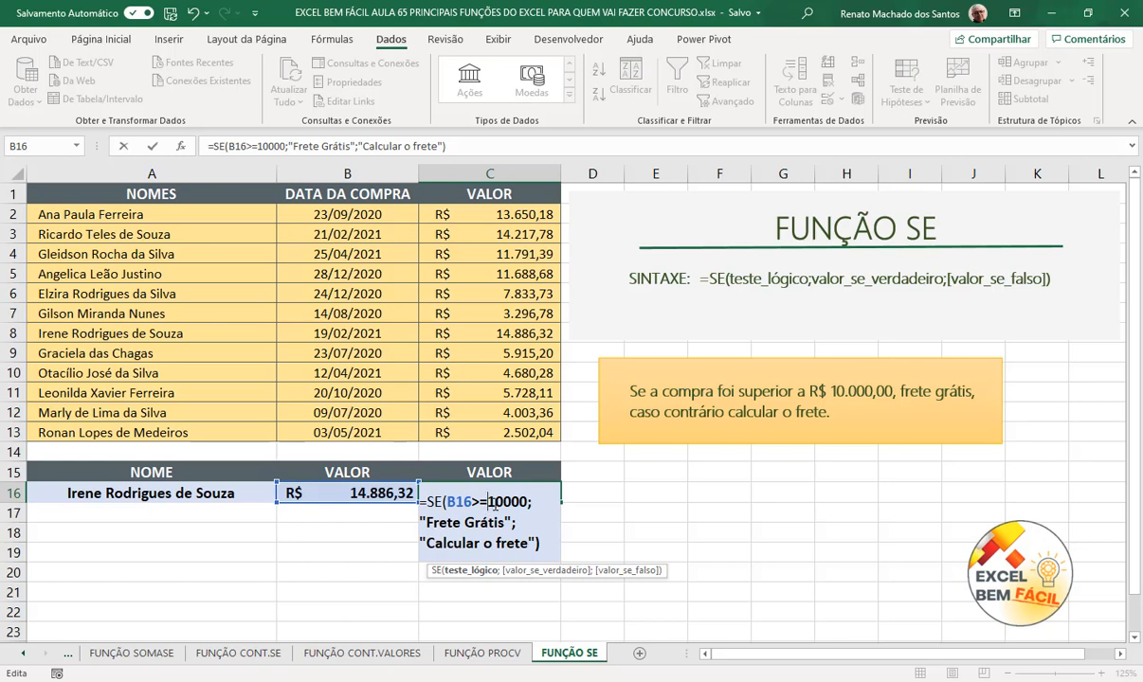
key("Return")
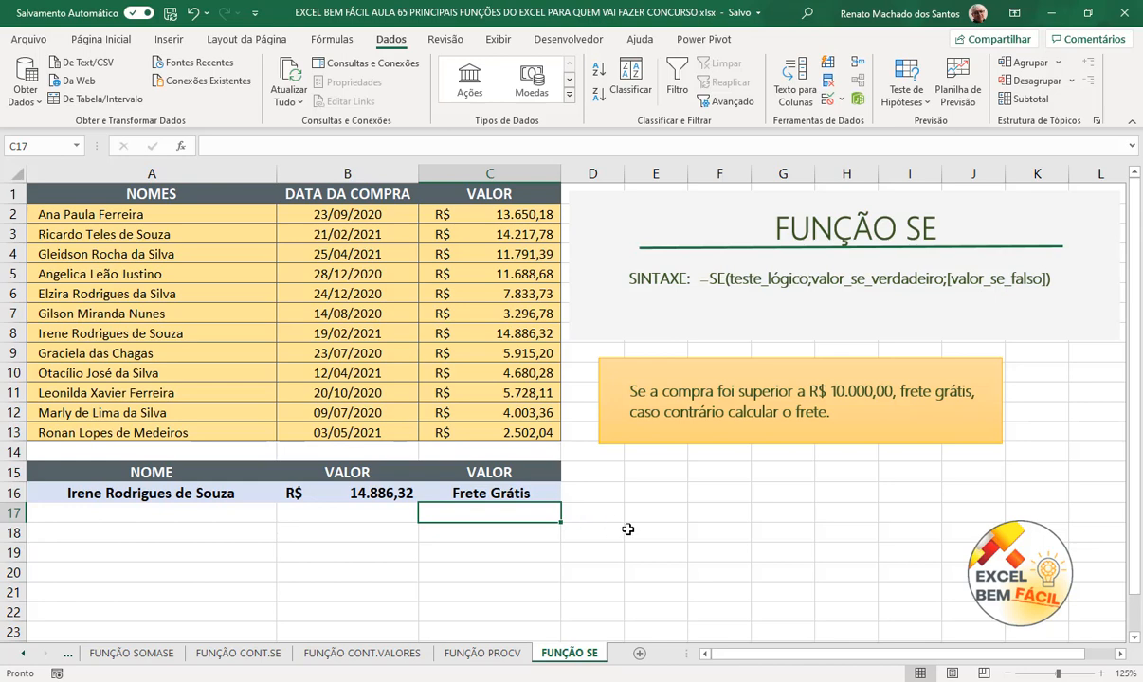
Step: In the orange text box, correct "foi" to "for" in the free-shipping rule
left_click(791, 391)
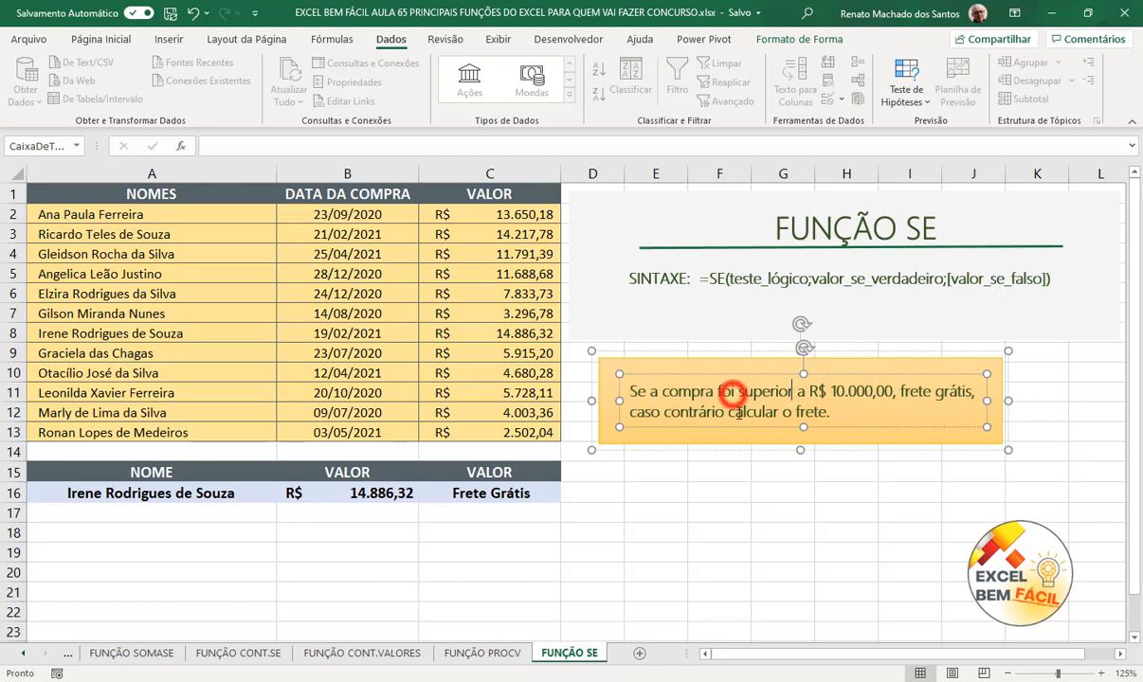
left_click(733, 395)
key("BackSpace")
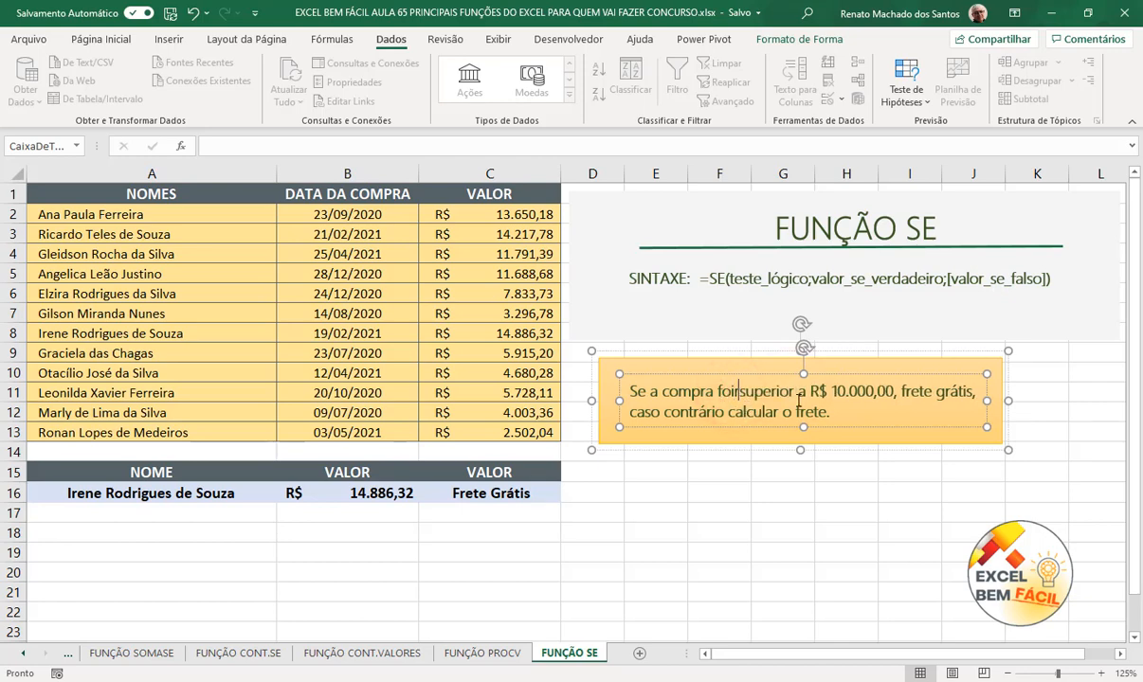
key("BackSpace")
key("BackSpace")
type("r")
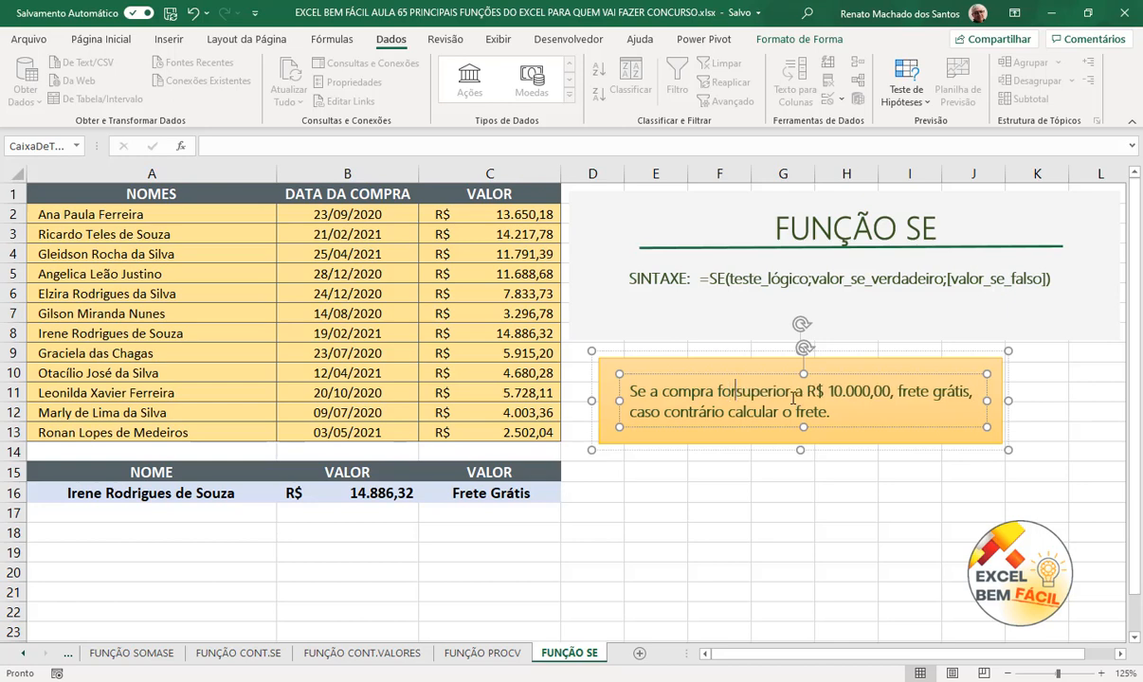
Step: Insert "ou igual" after "superior" in the orange text box's rule and leave the text box
left_click(794, 395)
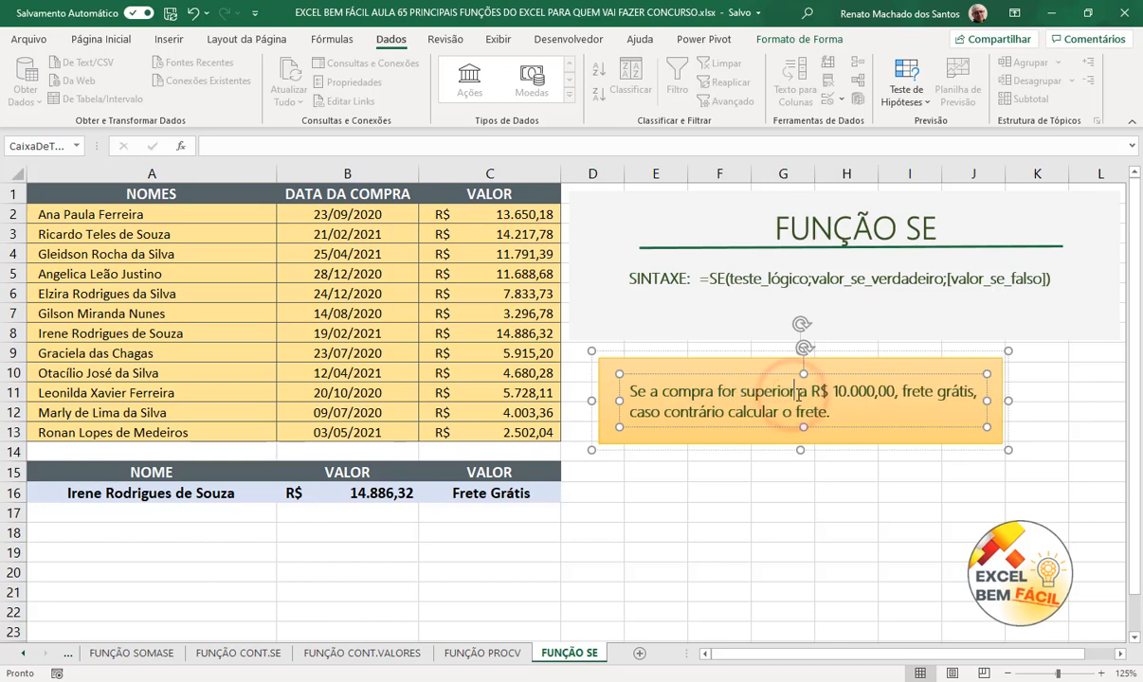
type("ou iu")
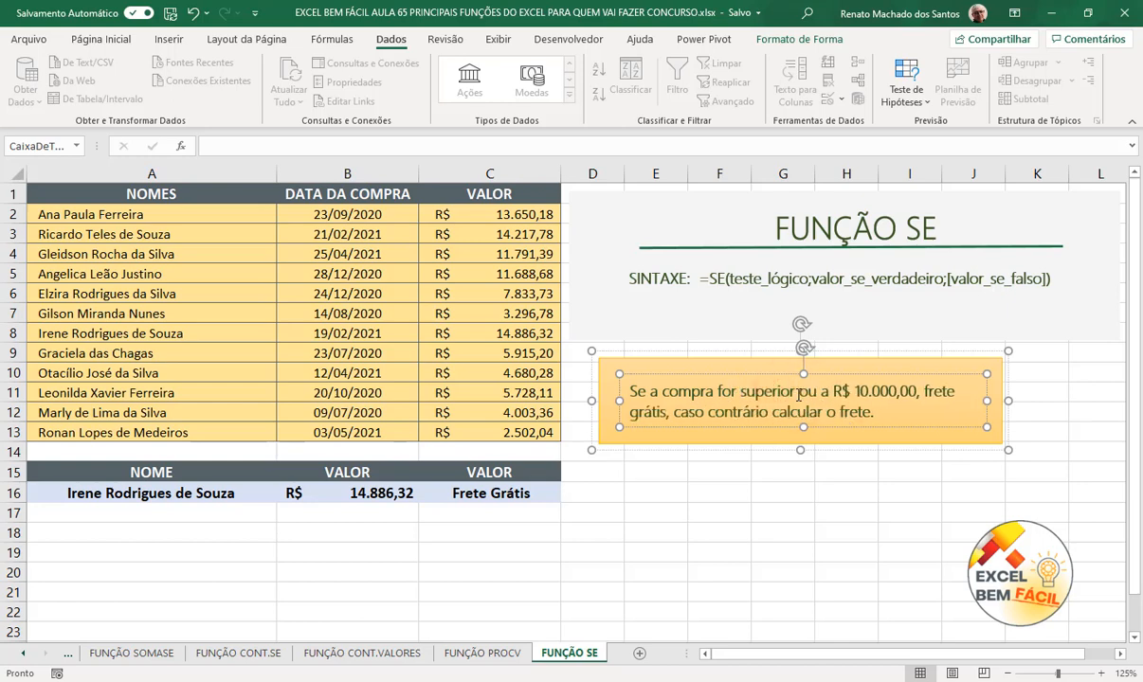
type("al")
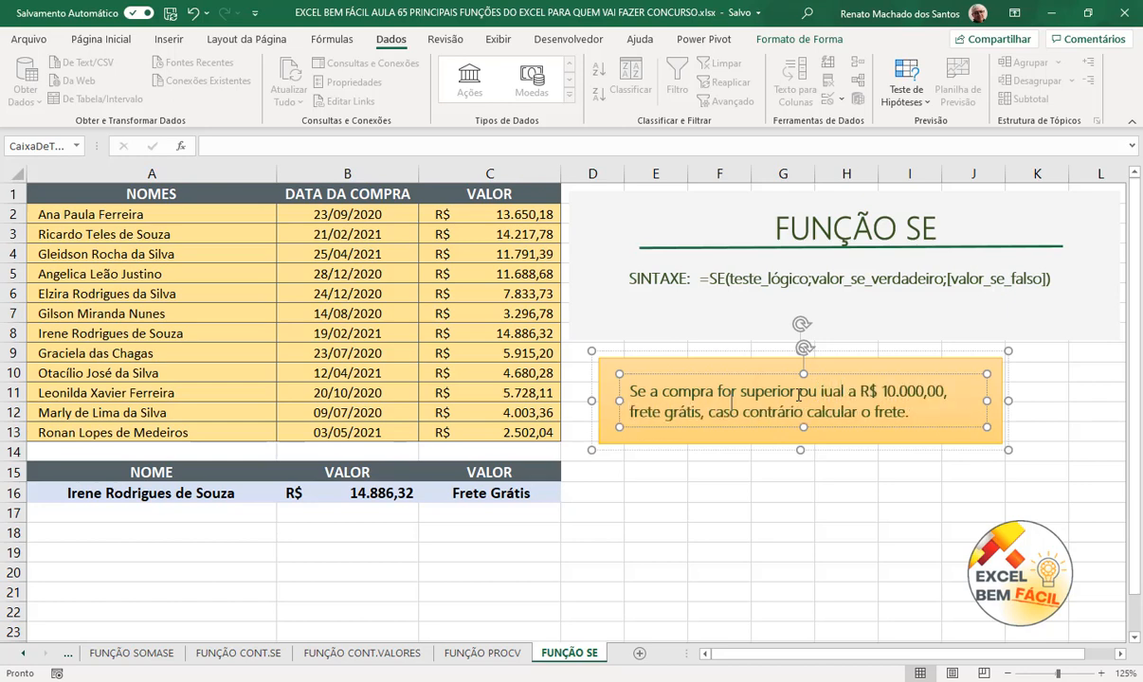
key("BackSpace")
key("BackSpace")
key("BackSpace")
key("BackSpace")
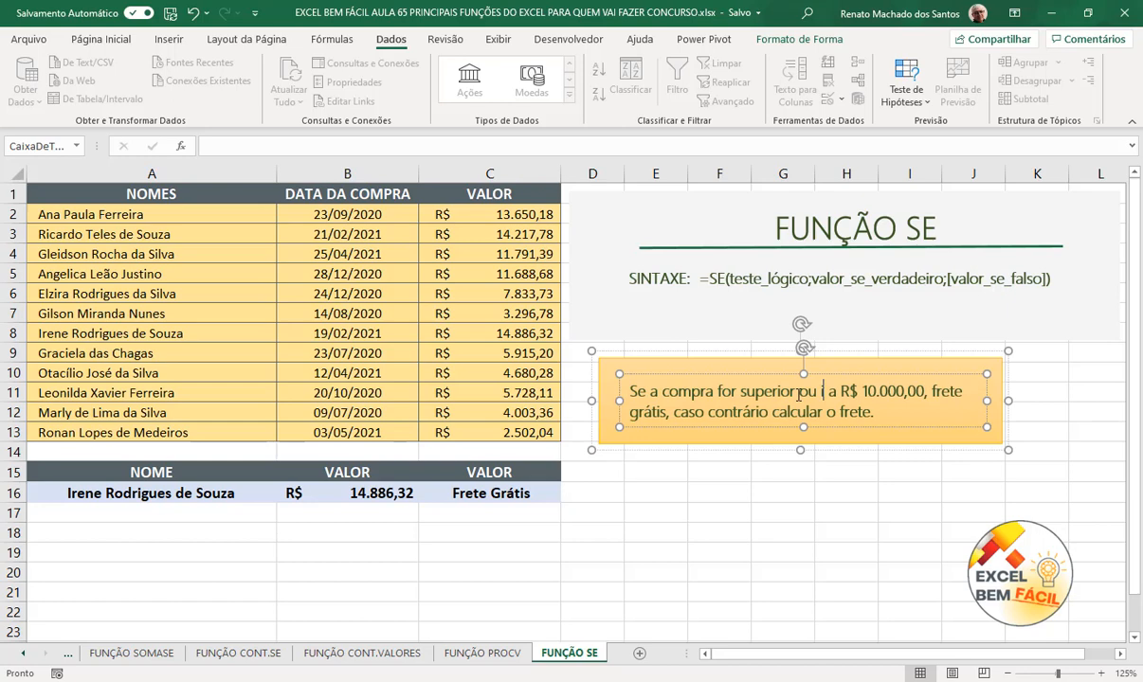
type("igual")
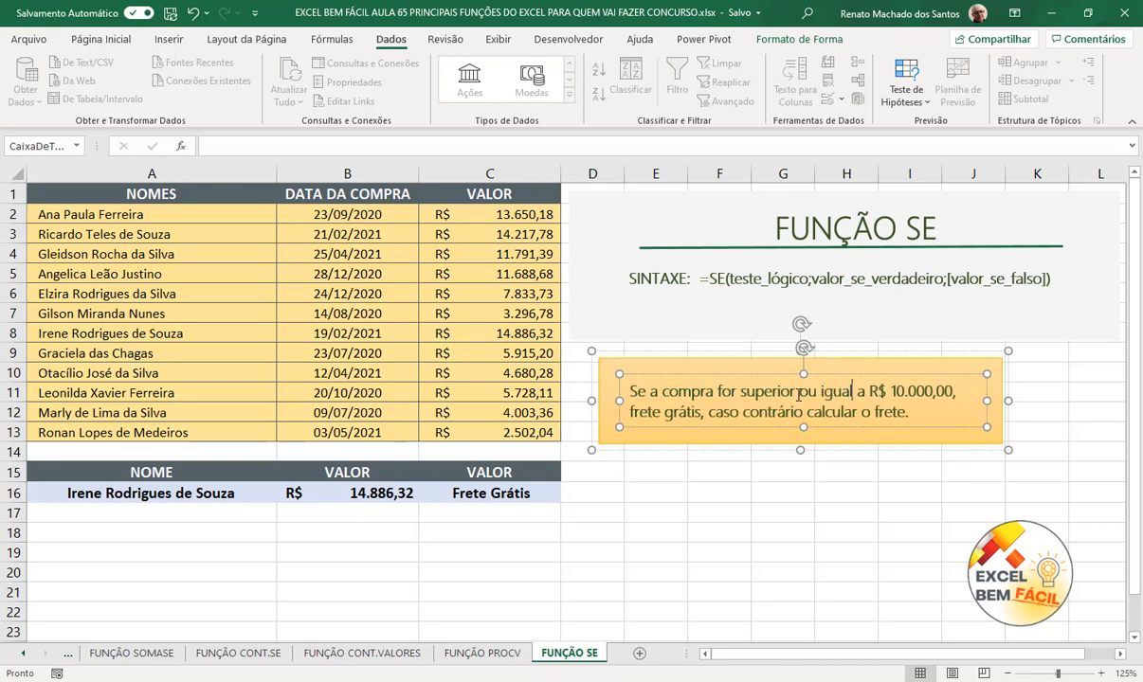
left_click_drag(755, 528, 745, 528)
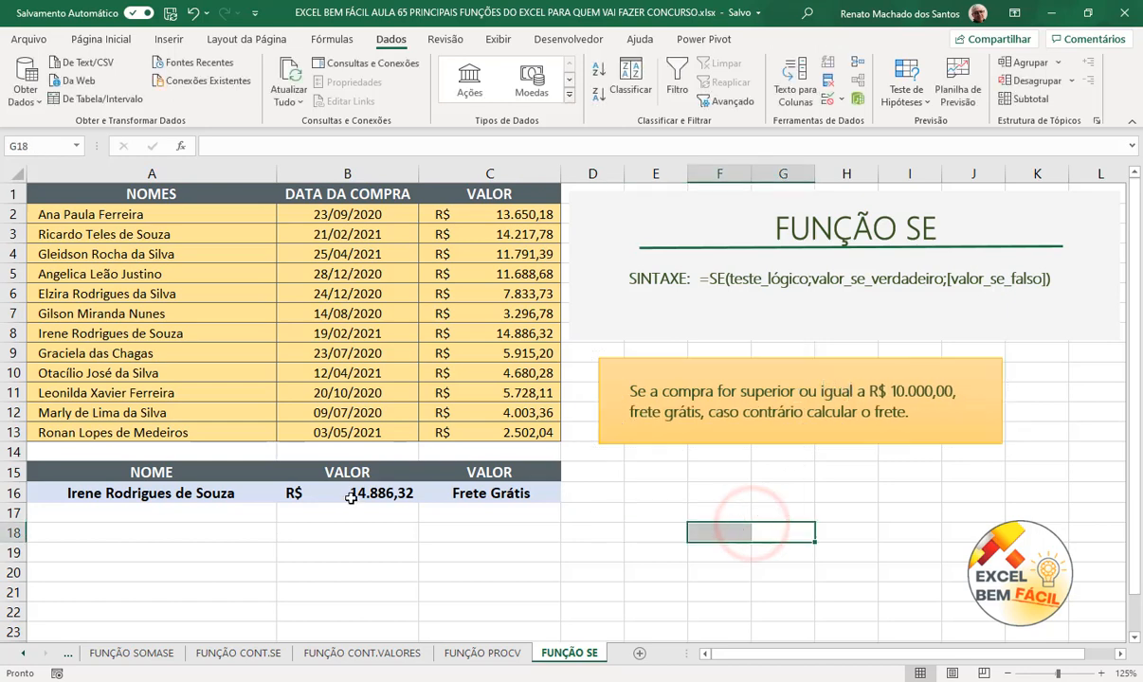
Step: Test the SE formula by choosing the table's fifth customer and after that the first from the name list in cell A16
left_click(253, 493)
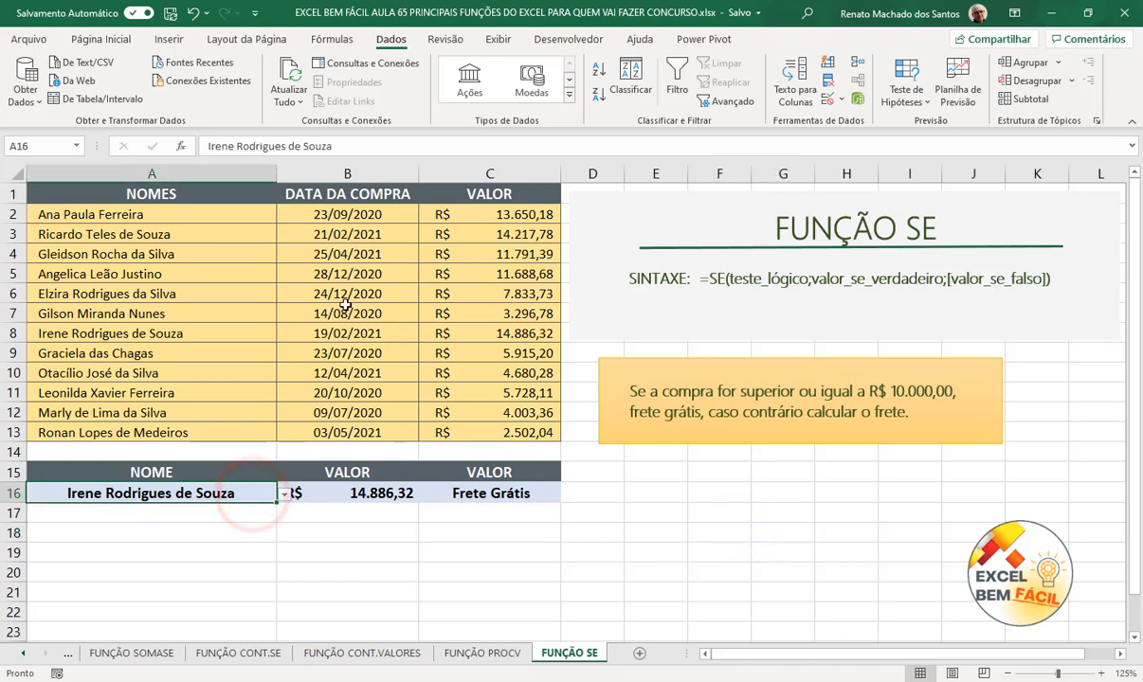
left_click(284, 494)
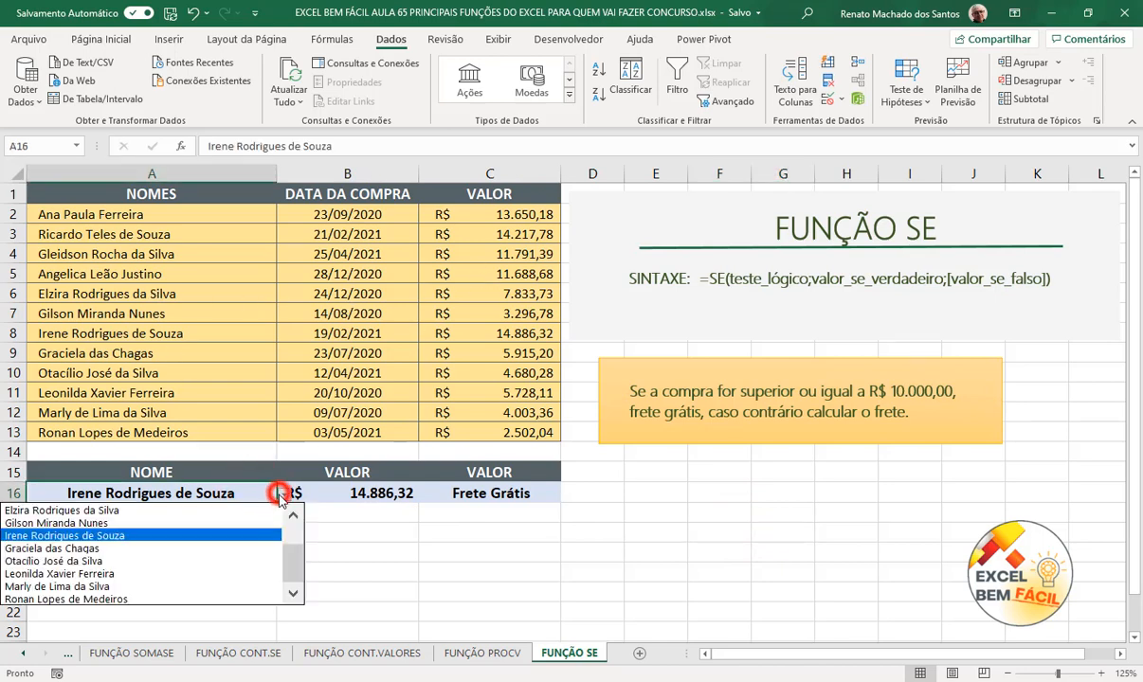
left_click(182, 513)
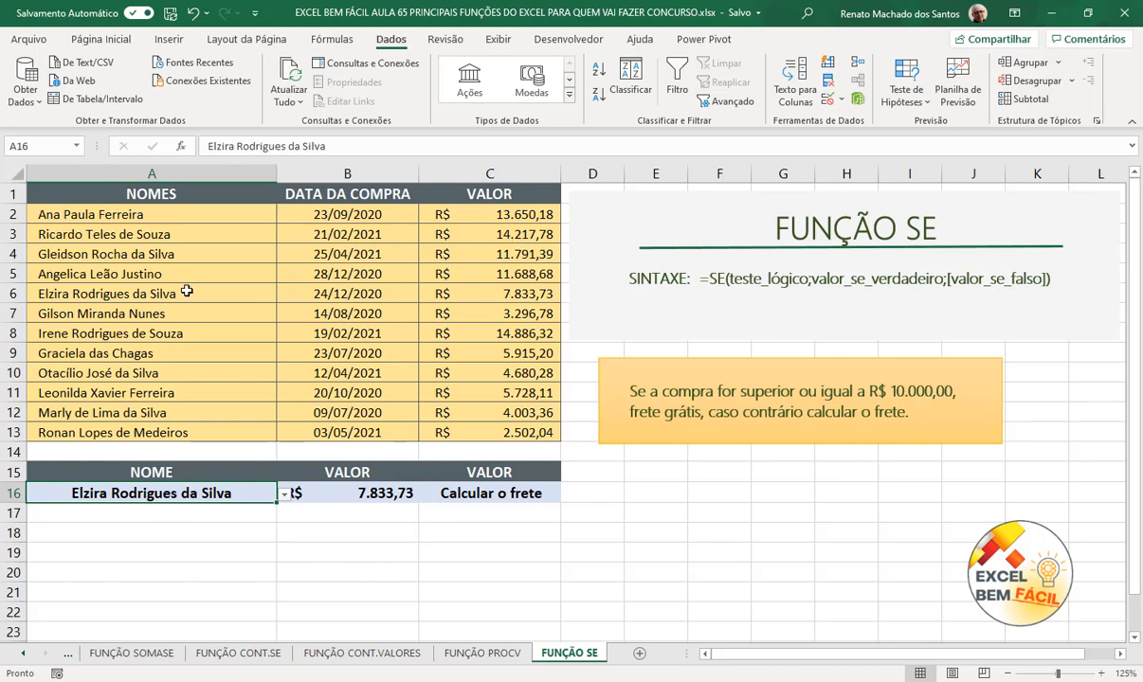
left_click(284, 494)
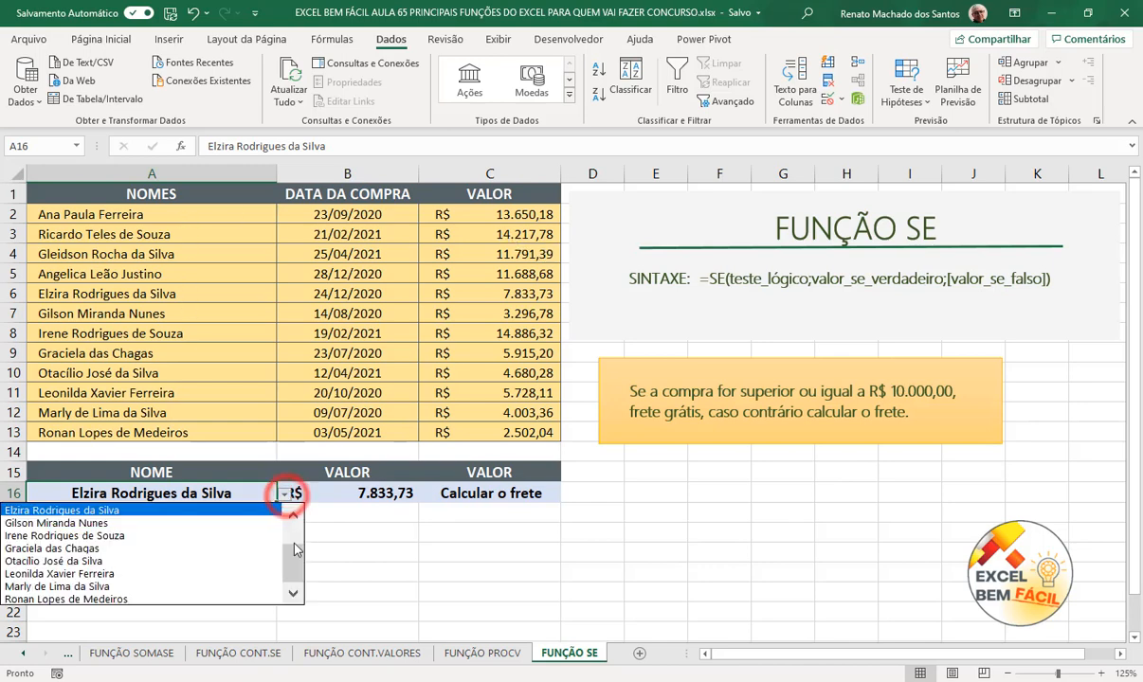
left_click(294, 556)
left_click(199, 510)
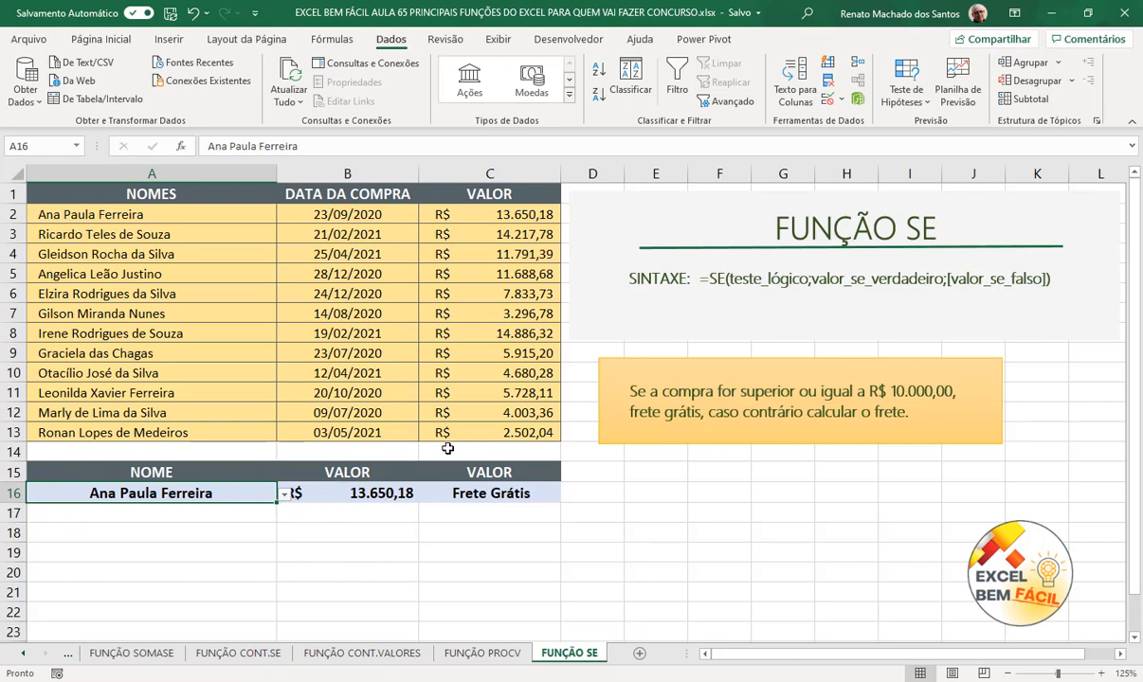
Step: Choose the eleventh customer of the table from the name list in cell A16, and select the empty cell C19
left_click(282, 494)
left_click_drag(291, 529, 291, 544)
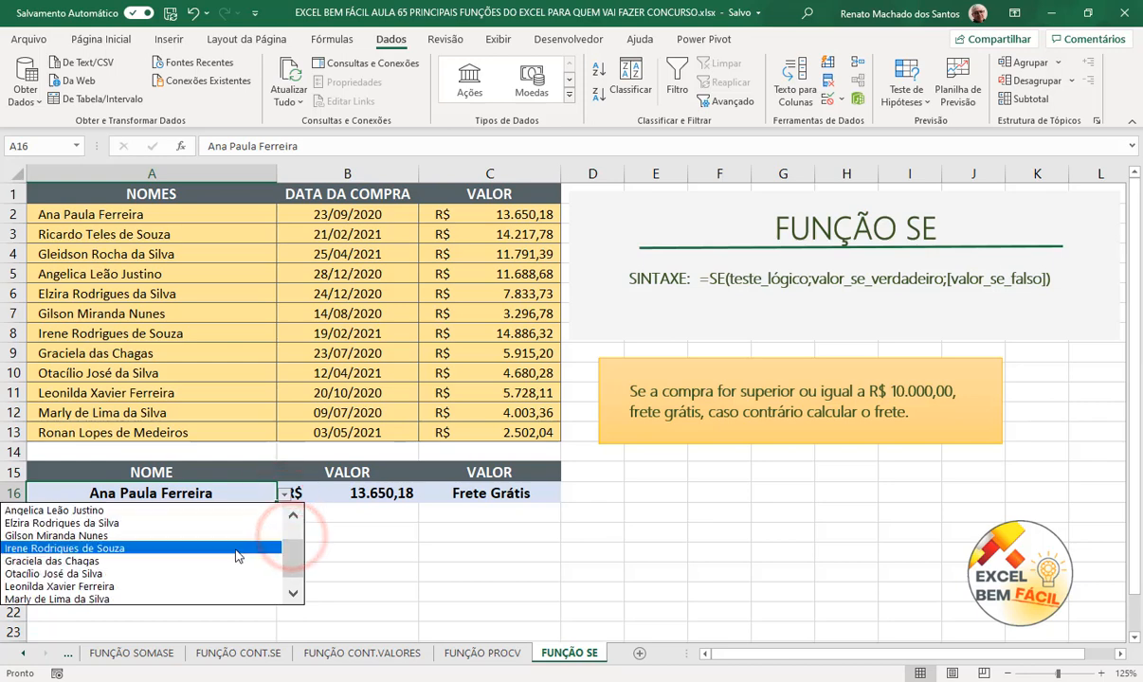
left_click(234, 599)
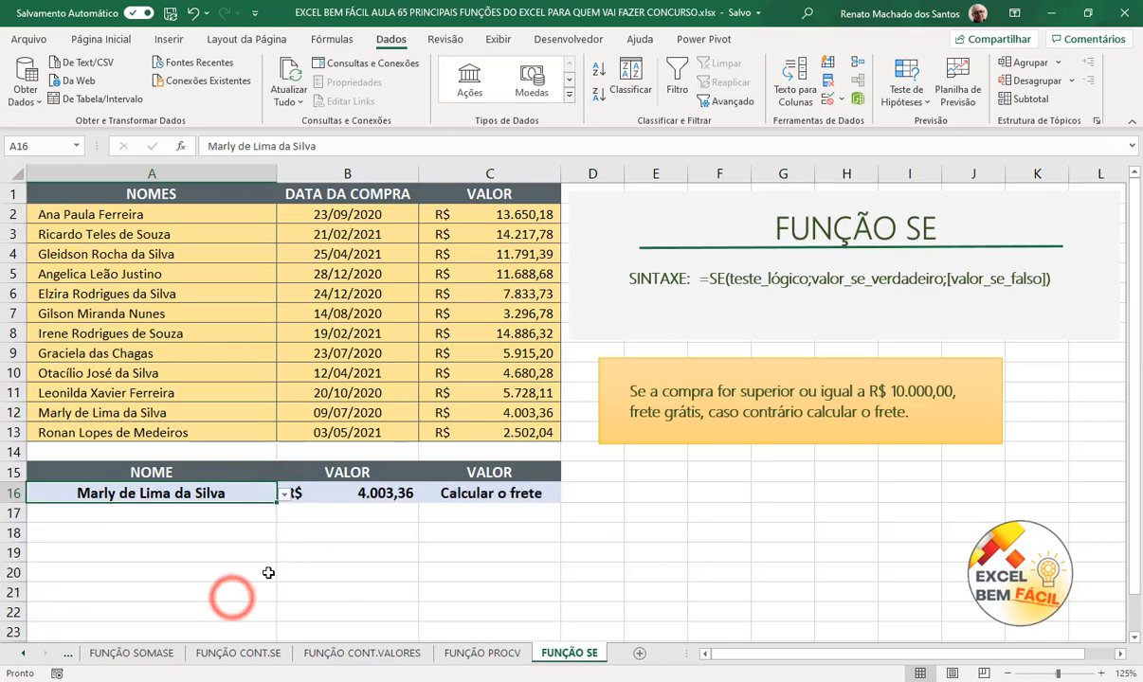
left_click(491, 550)
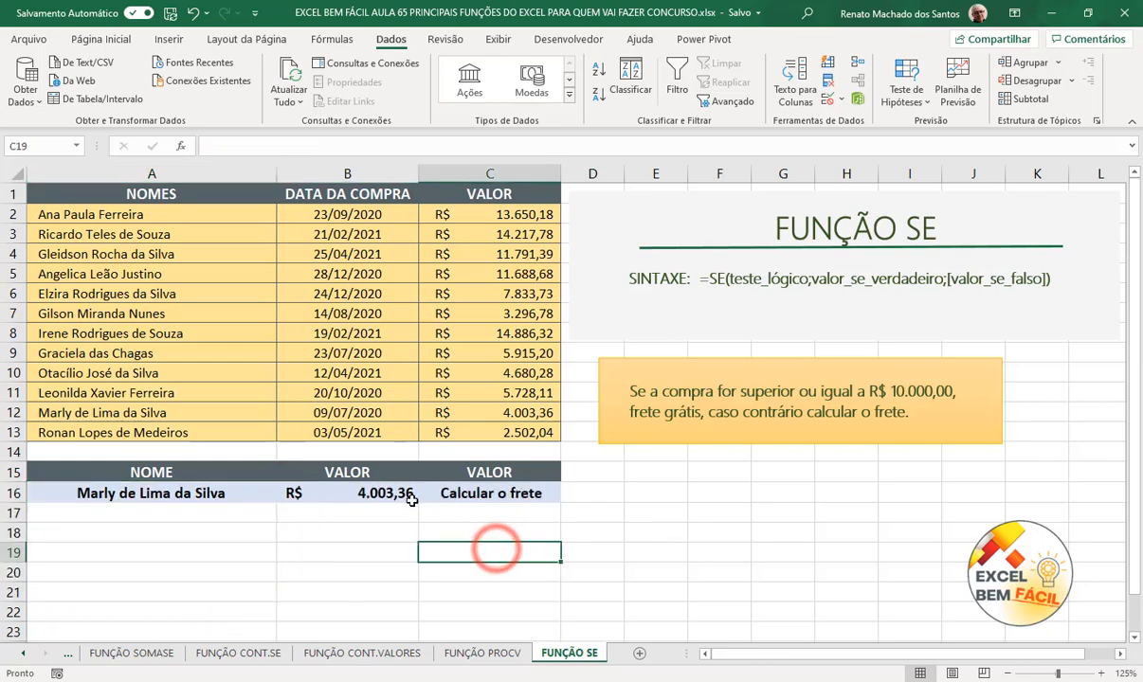